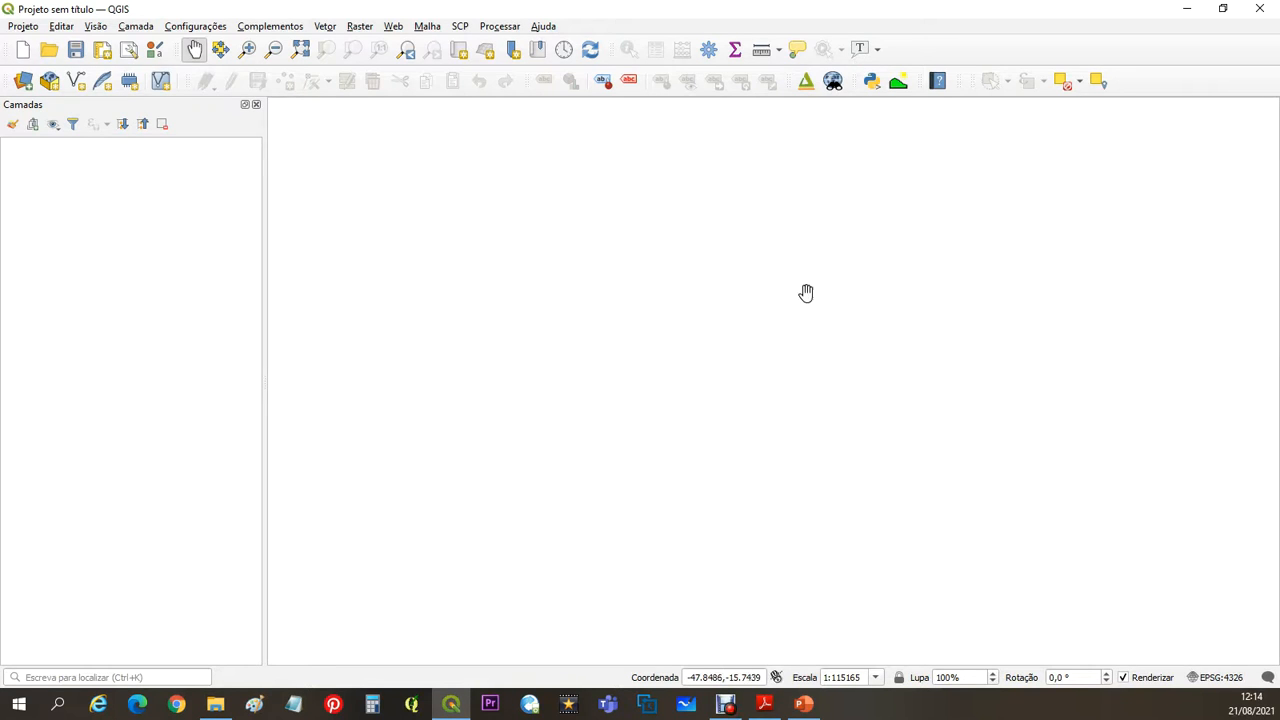
- Add the raster file Brasilia.tif from the Exemplos\Georreferenciamento folder as a layer in the project
left_click(136, 27)
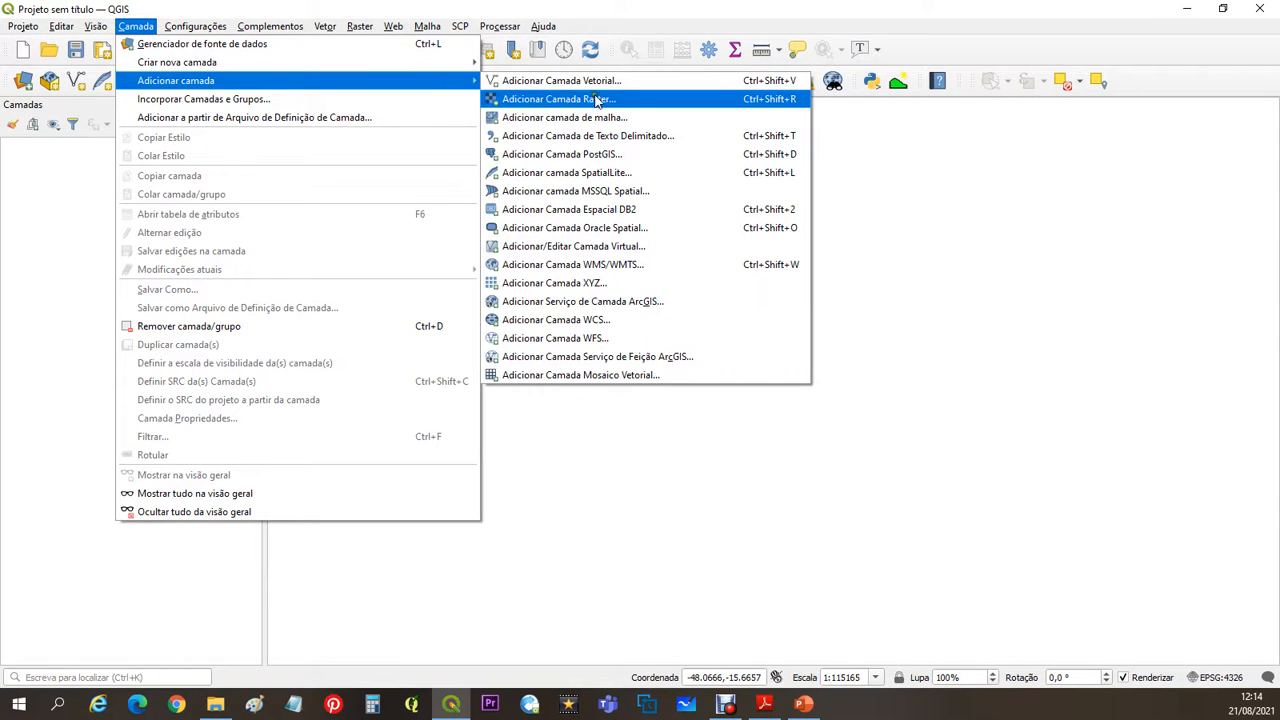
left_click(632, 101)
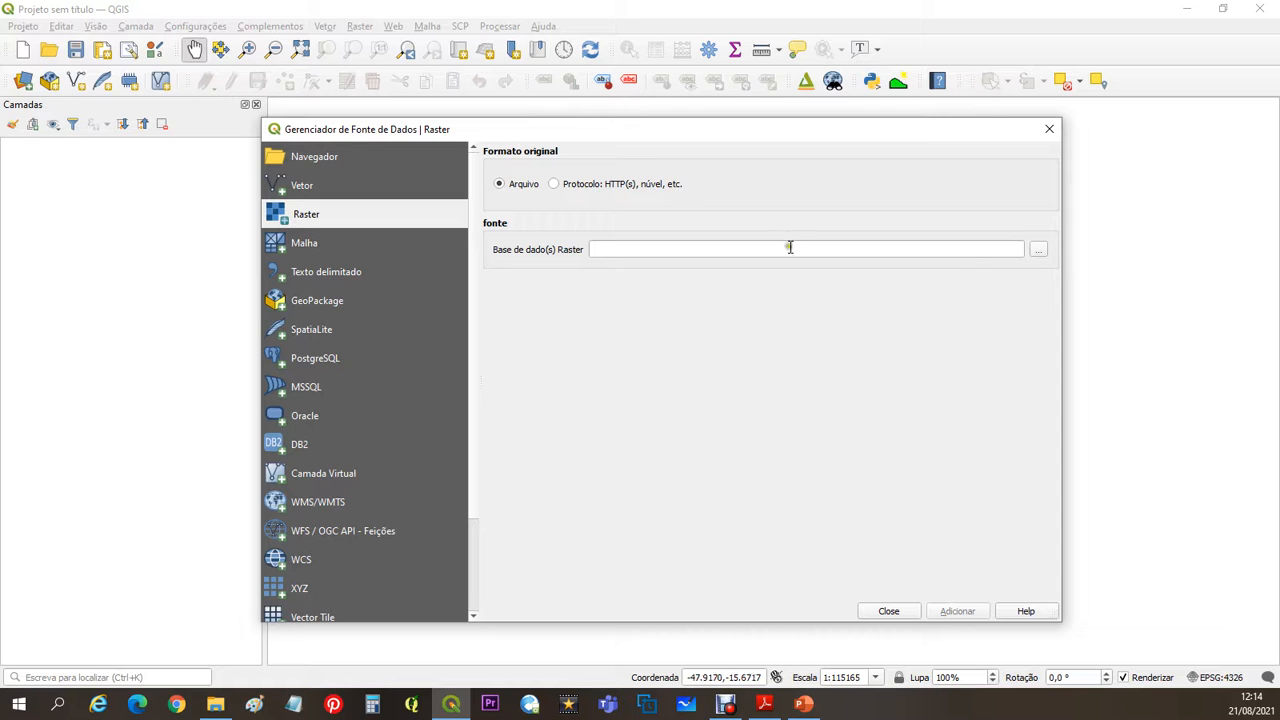
left_click(1039, 251)
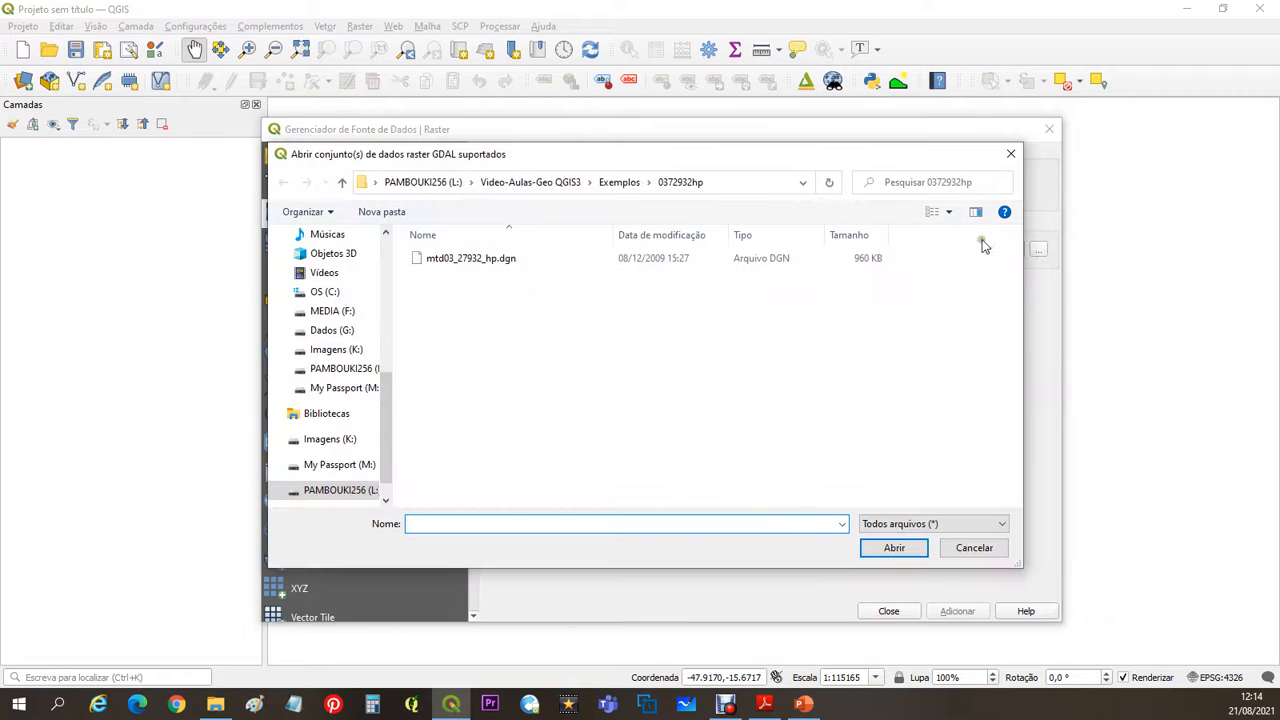
left_click(607, 183)
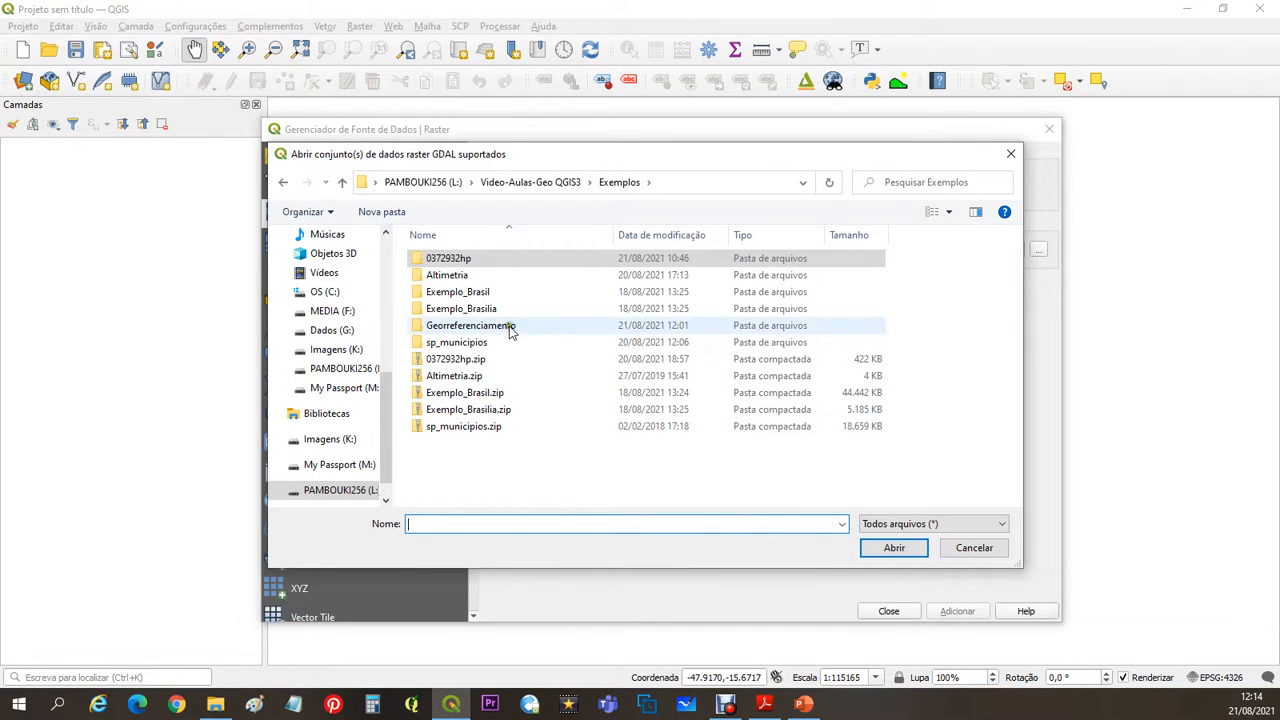
left_click(480, 332)
double_click(480, 328)
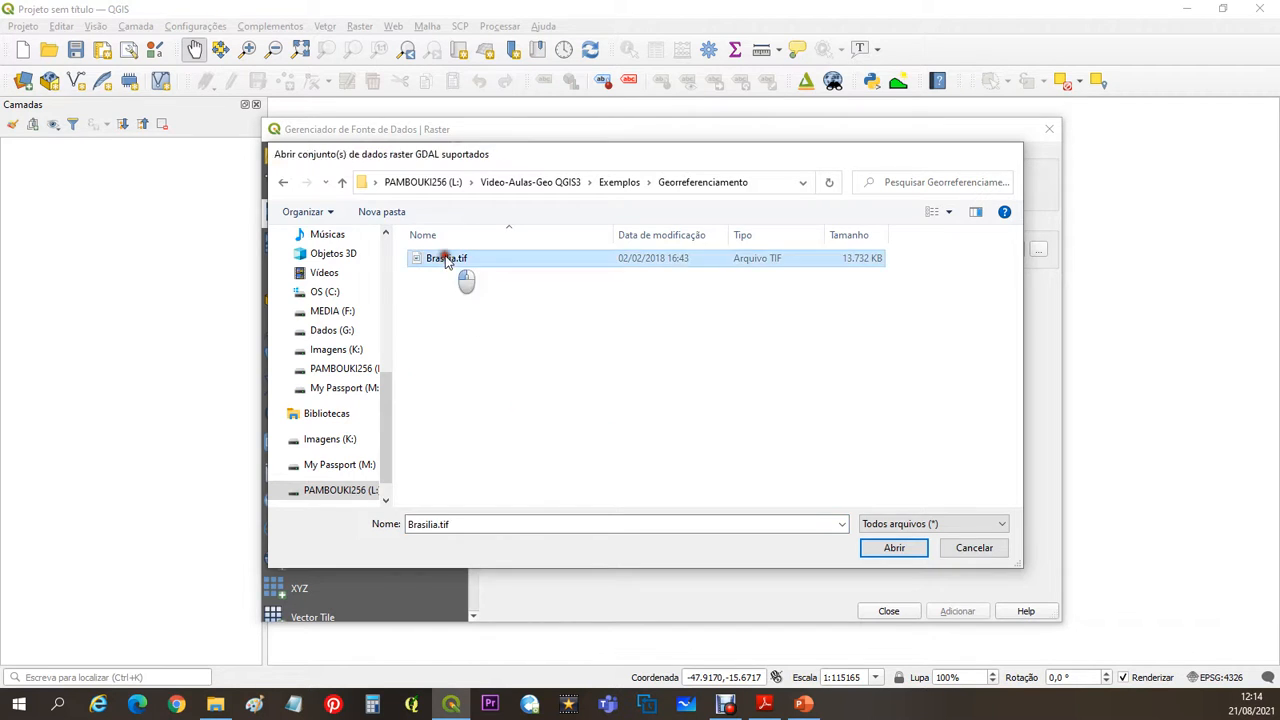
double_click(445, 257)
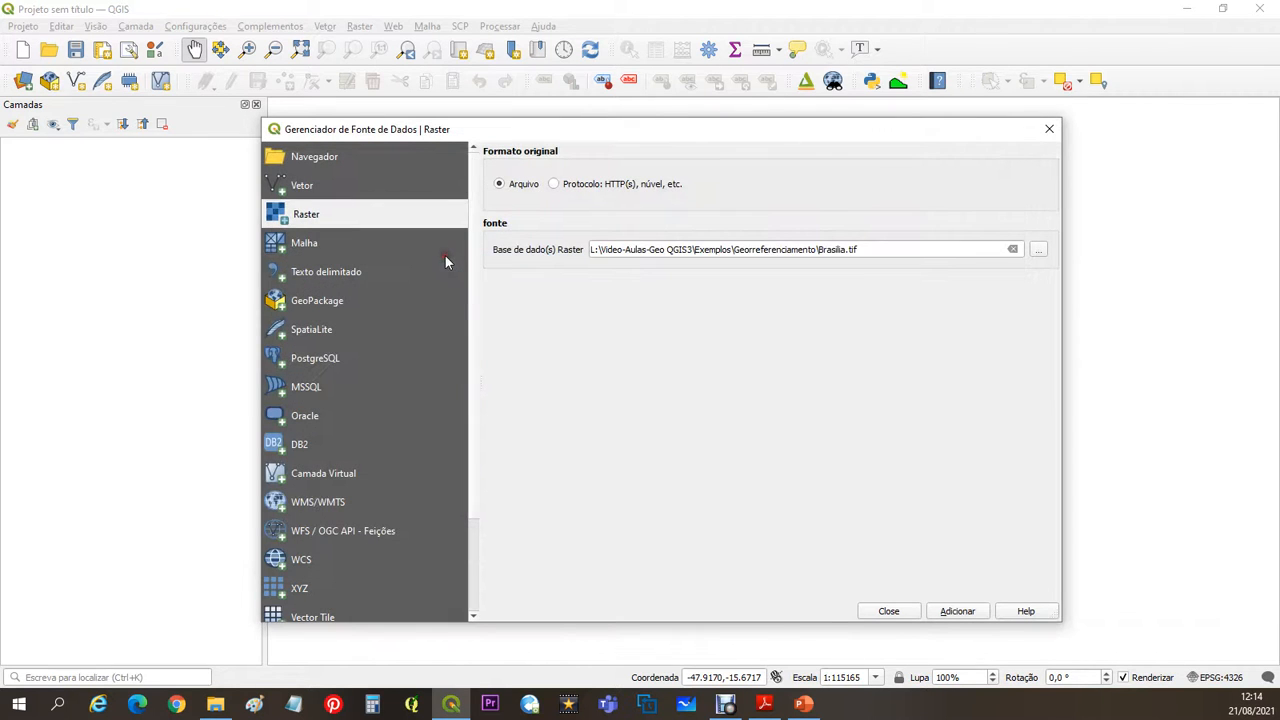
left_click(958, 612)
left_click(886, 612)
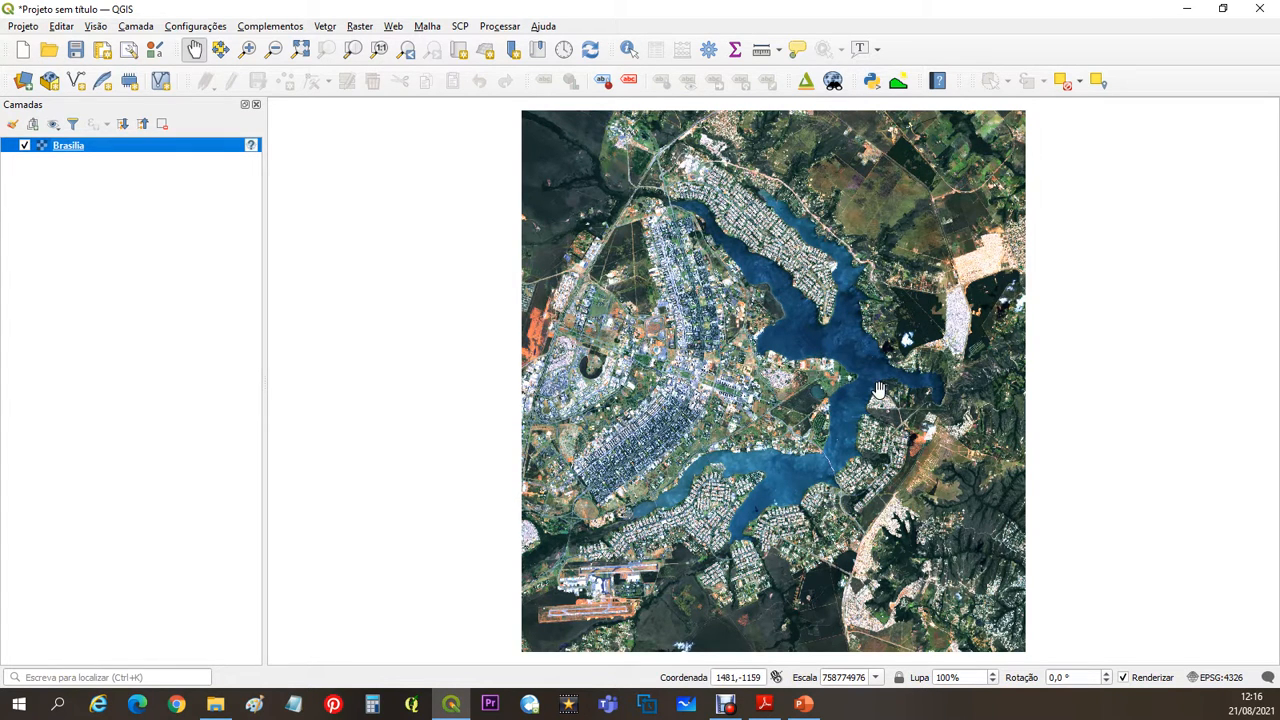
- Start a new project, discarding the unsaved one, and open the Georeferencer
left_click(25, 50)
left_click(649, 372)
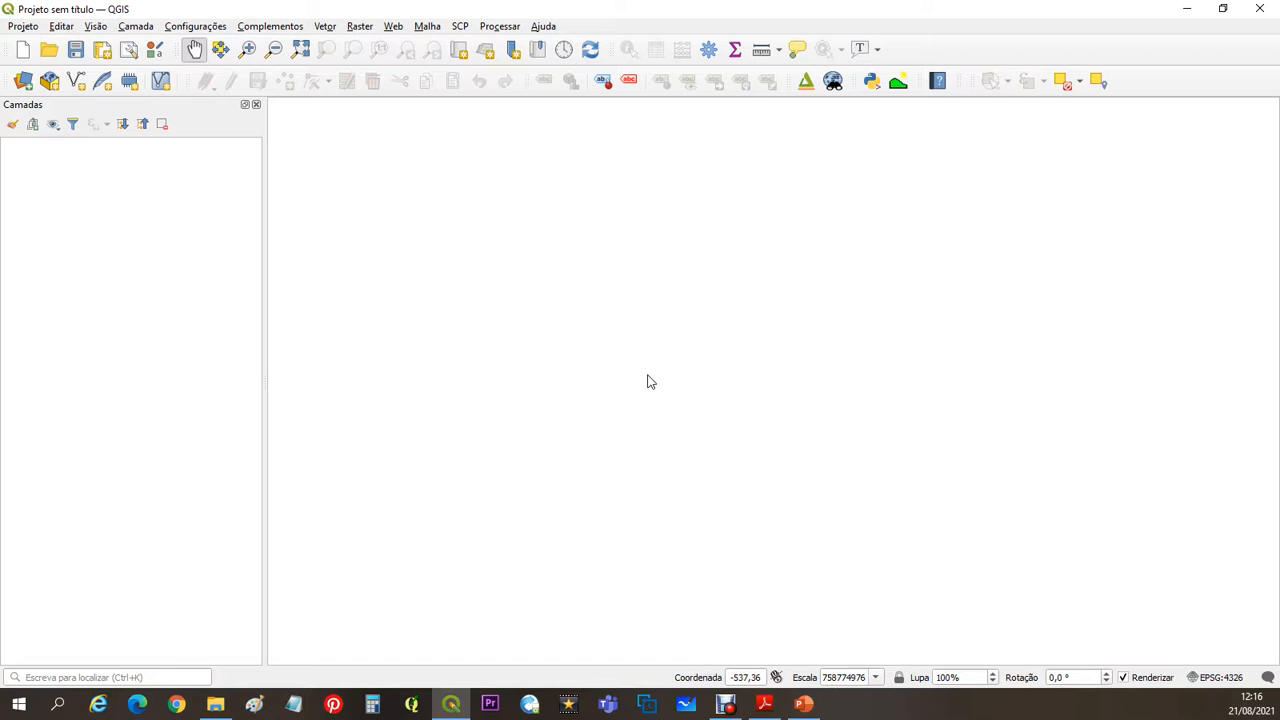
left_click(362, 27)
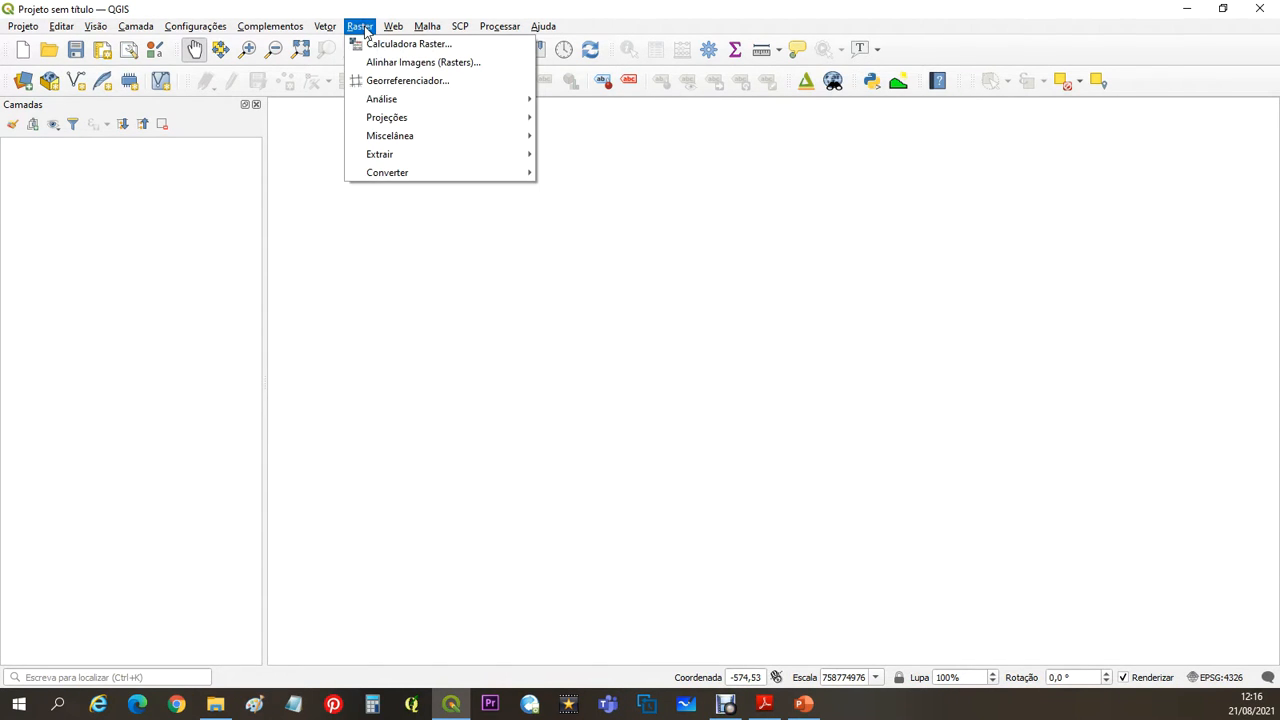
left_click(424, 84)
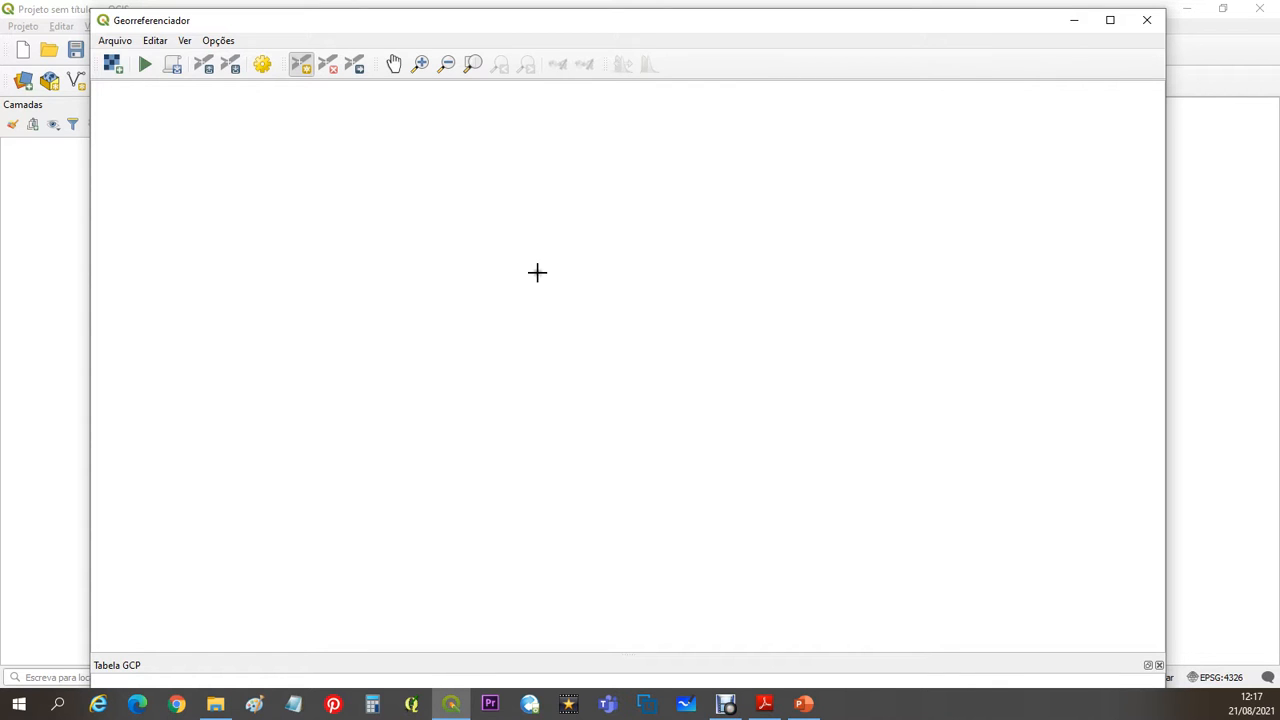
- Switch to Adobe Reader and examine the control point PDF's coordinate system, overview map and coordinate table, then return to QGIS
left_click(768, 703)
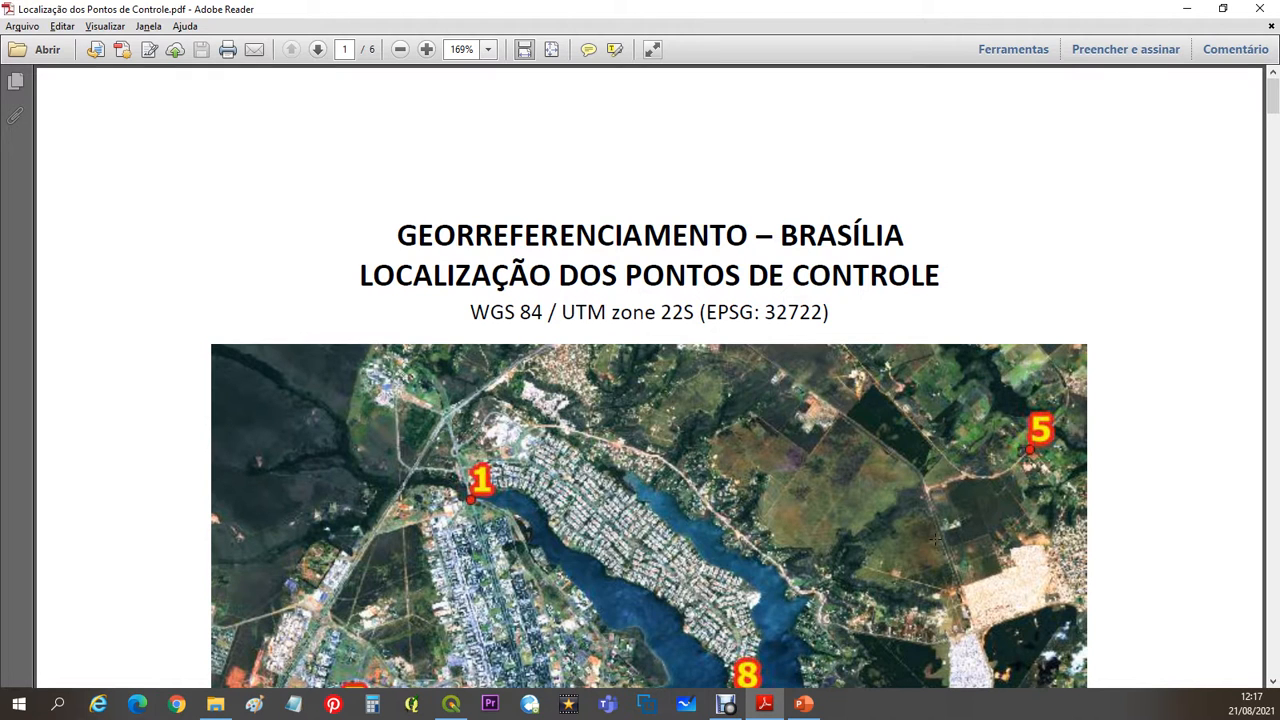
scroll(940, 545, "down", 5)
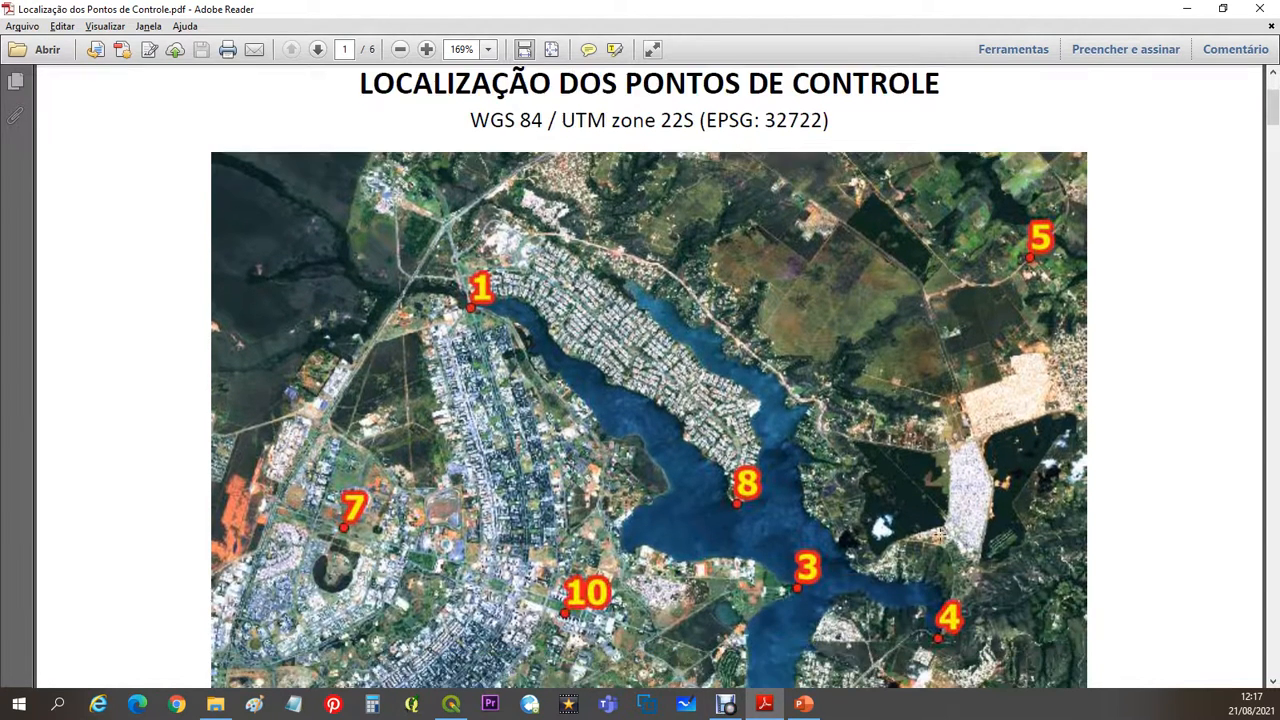
scroll(940, 534, "down", 2)
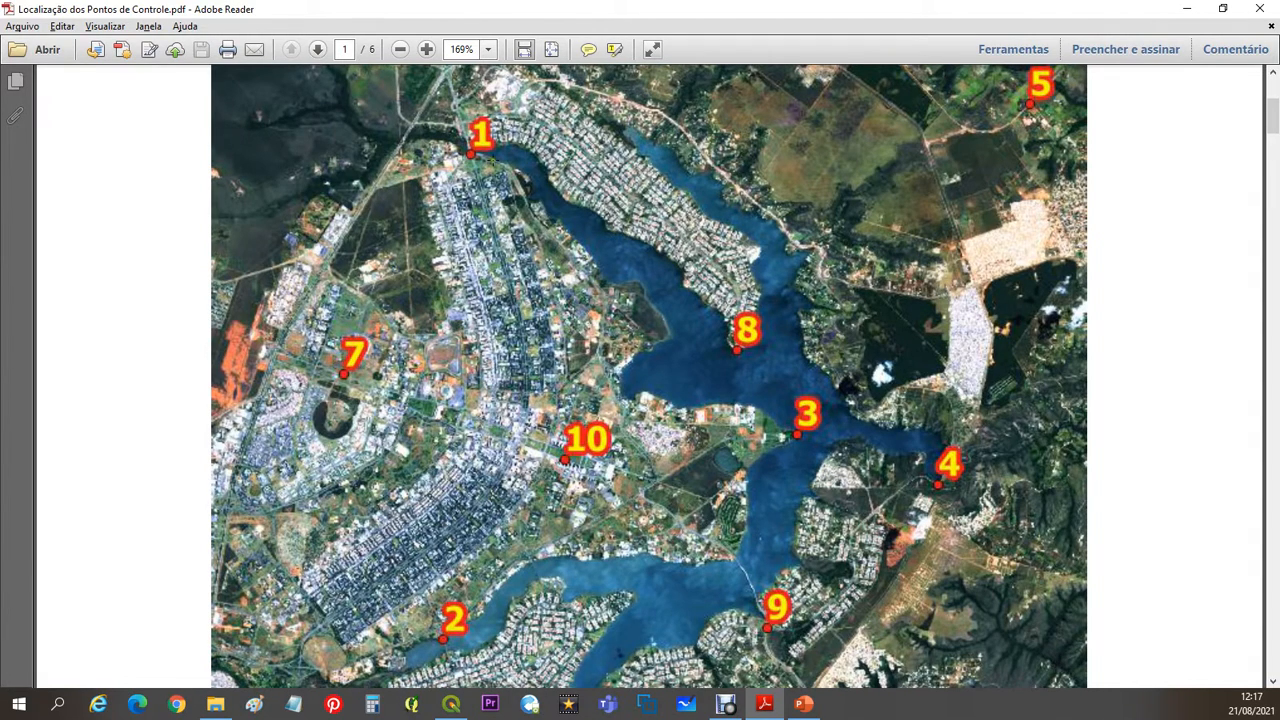
scroll(748, 441, "down", 9)
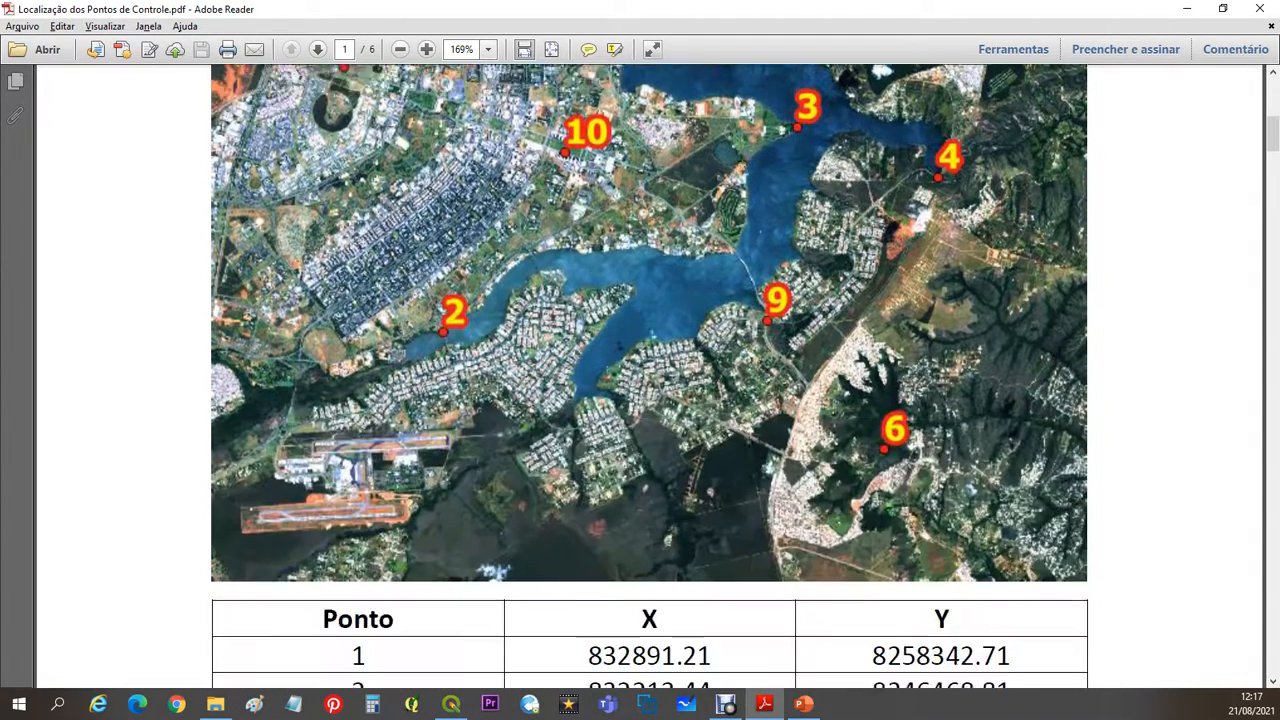
scroll(748, 441, "down", 2)
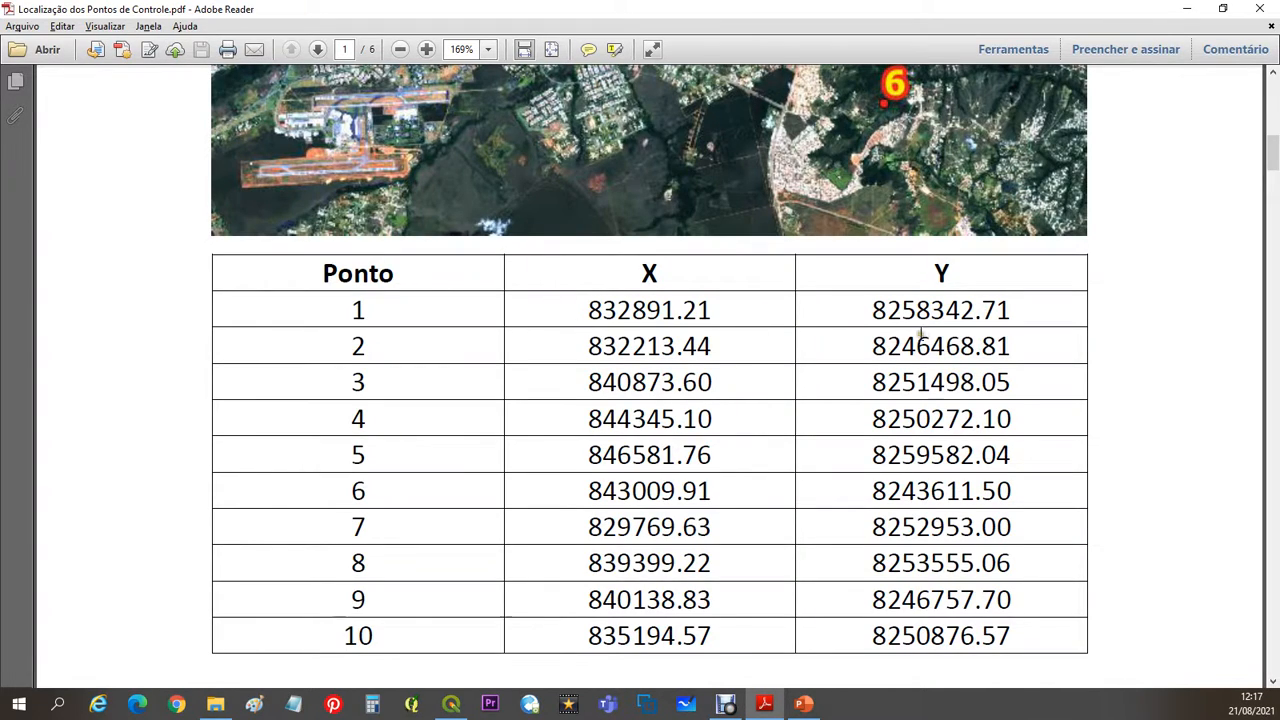
scroll(785, 398, "up", 11)
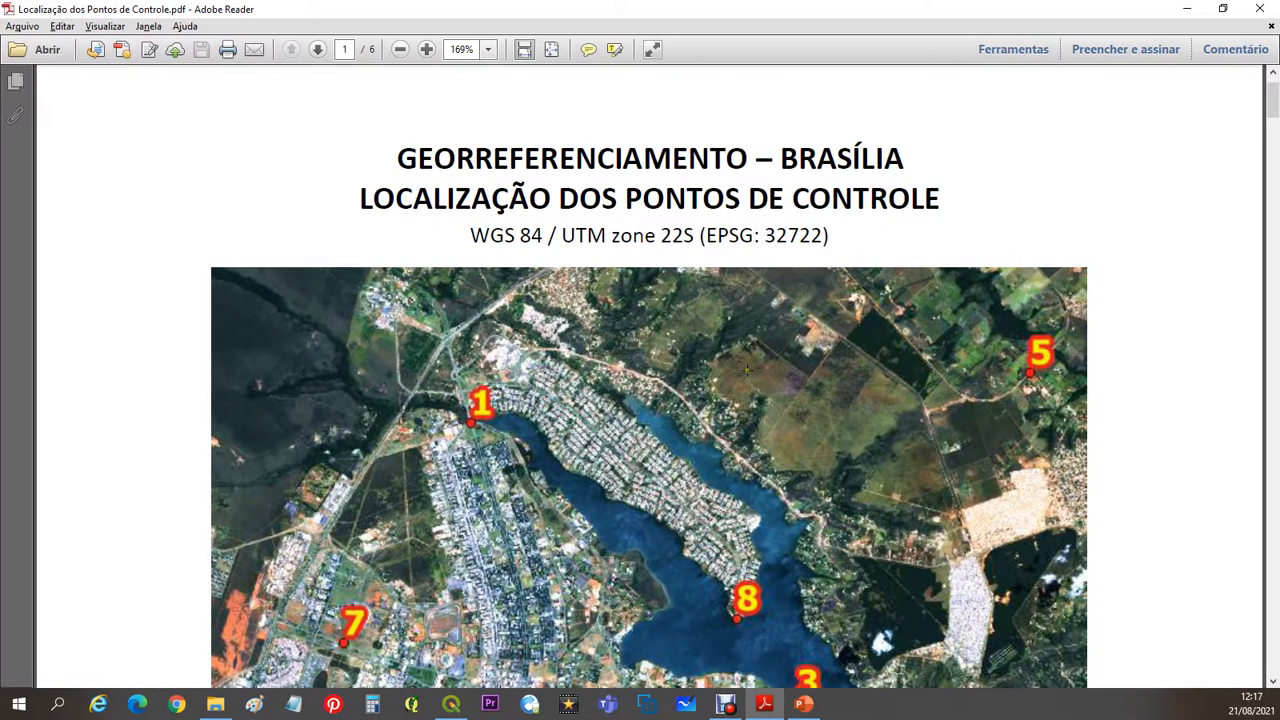
left_click_drag(470, 235, 853, 238)
left_click(855, 238)
scroll(884, 296, "down", 2)
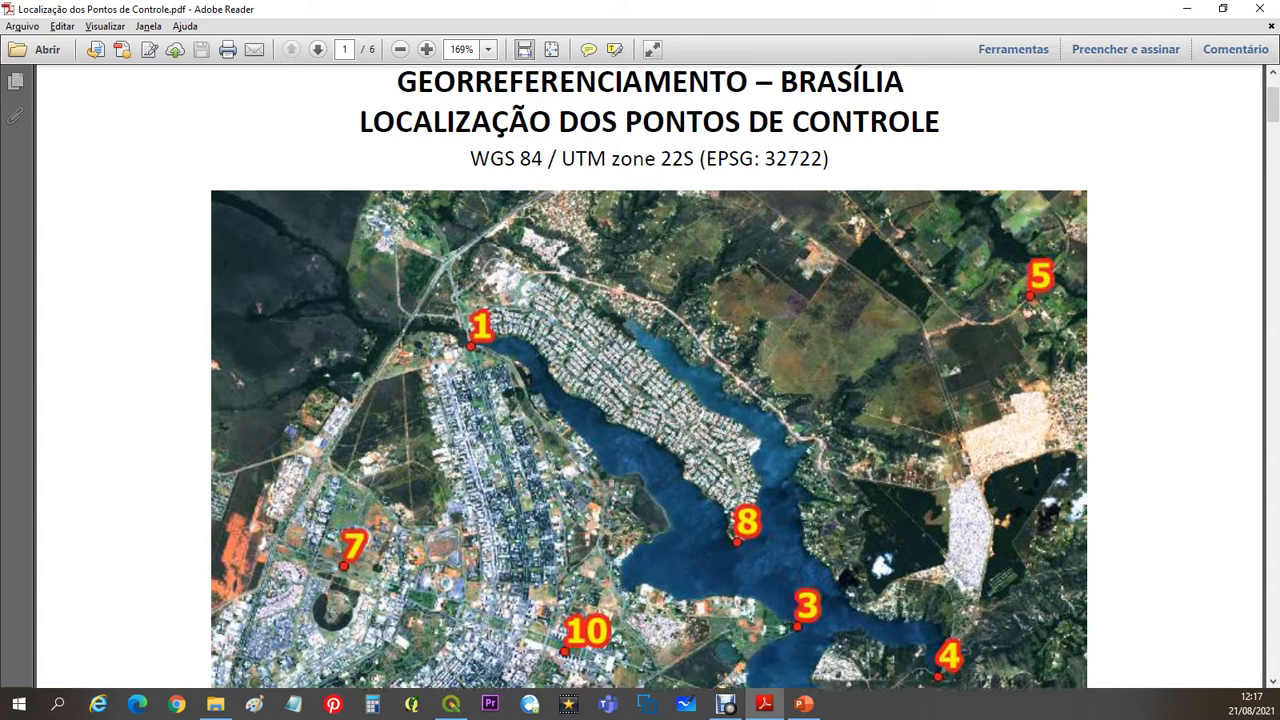
scroll(699, 350, "down", 2)
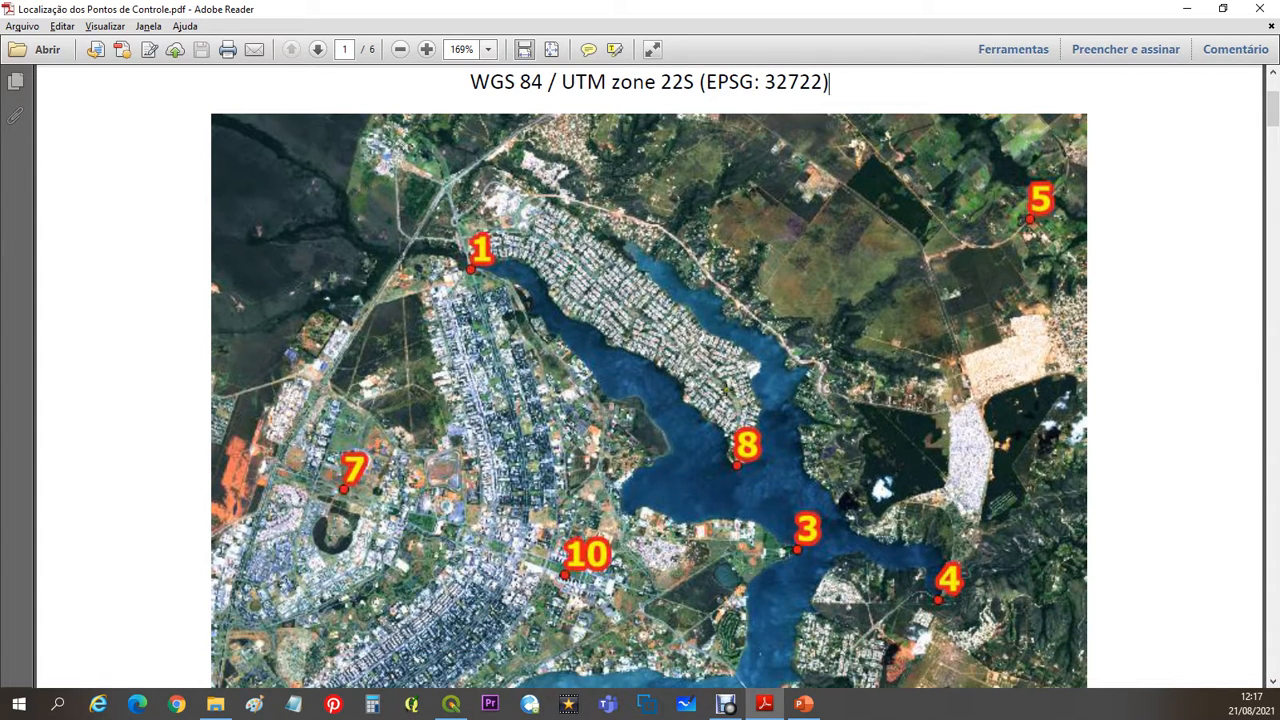
scroll(732, 525, "down", 10)
scroll(771, 463, "down", 10)
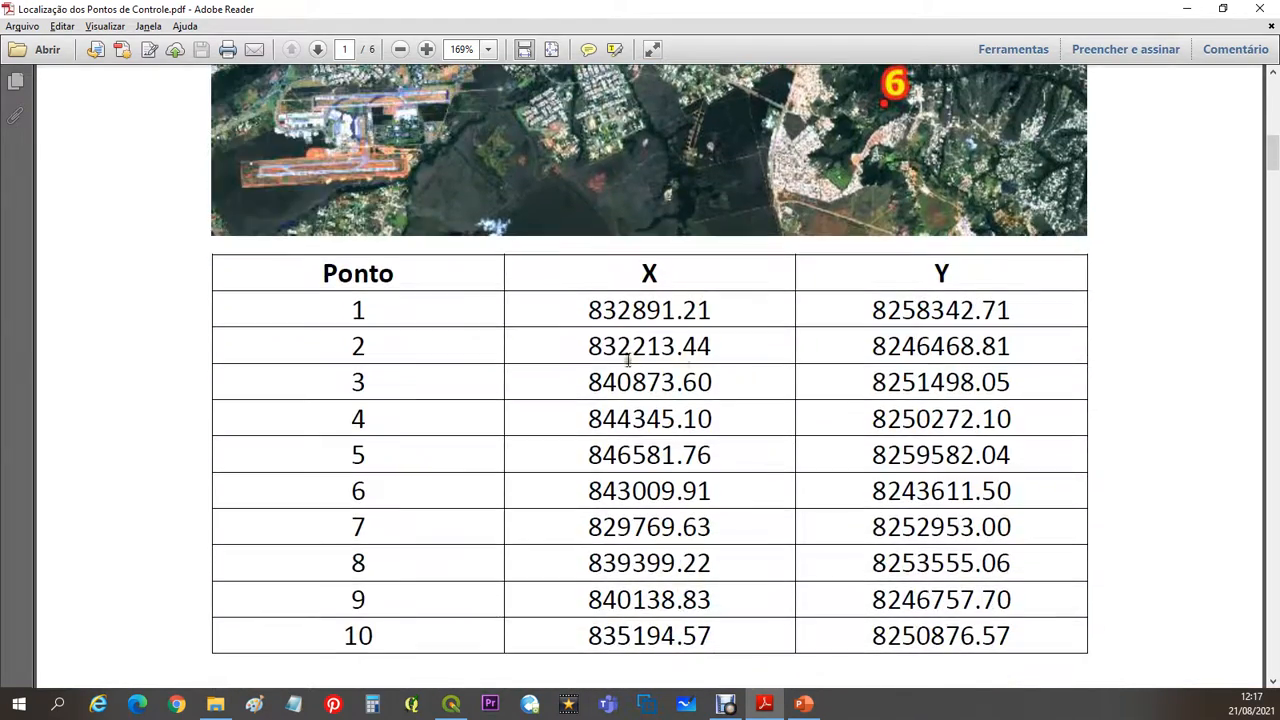
left_click(1182, 8)
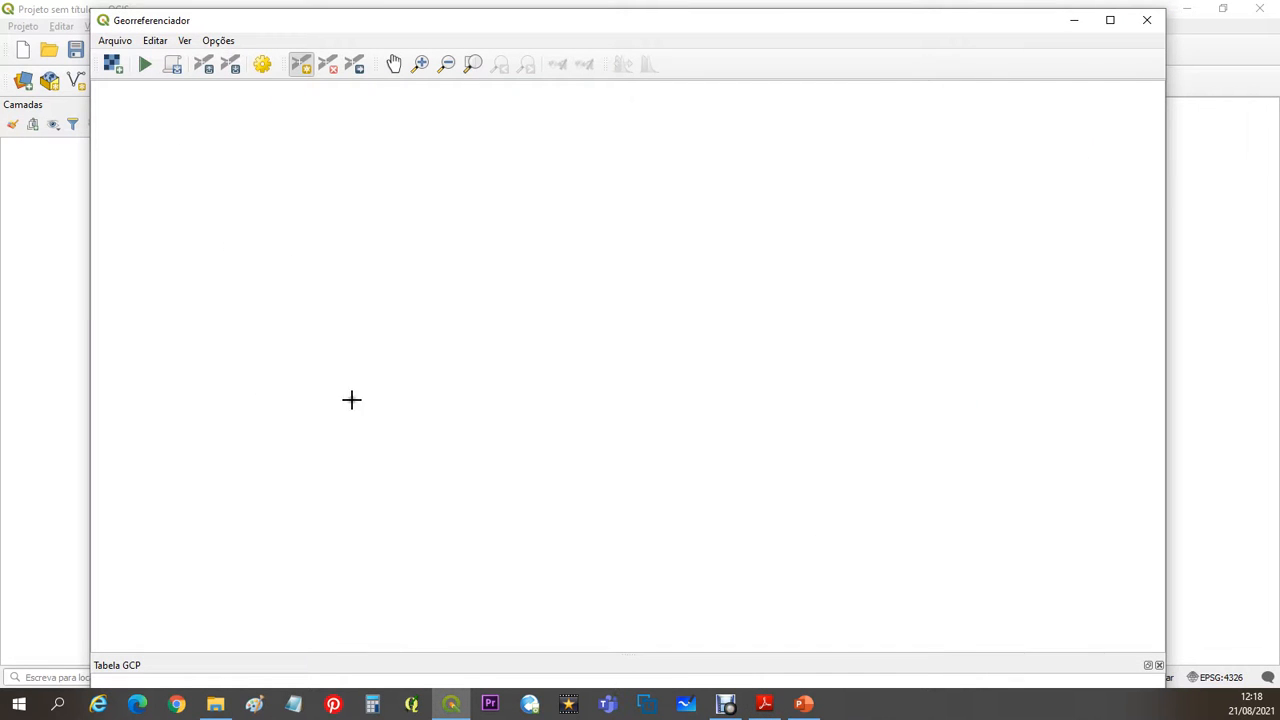
- Load Brasilia.tif into the Georeferencer and activate the Add Point tool
left_click(117, 65)
left_click(113, 63)
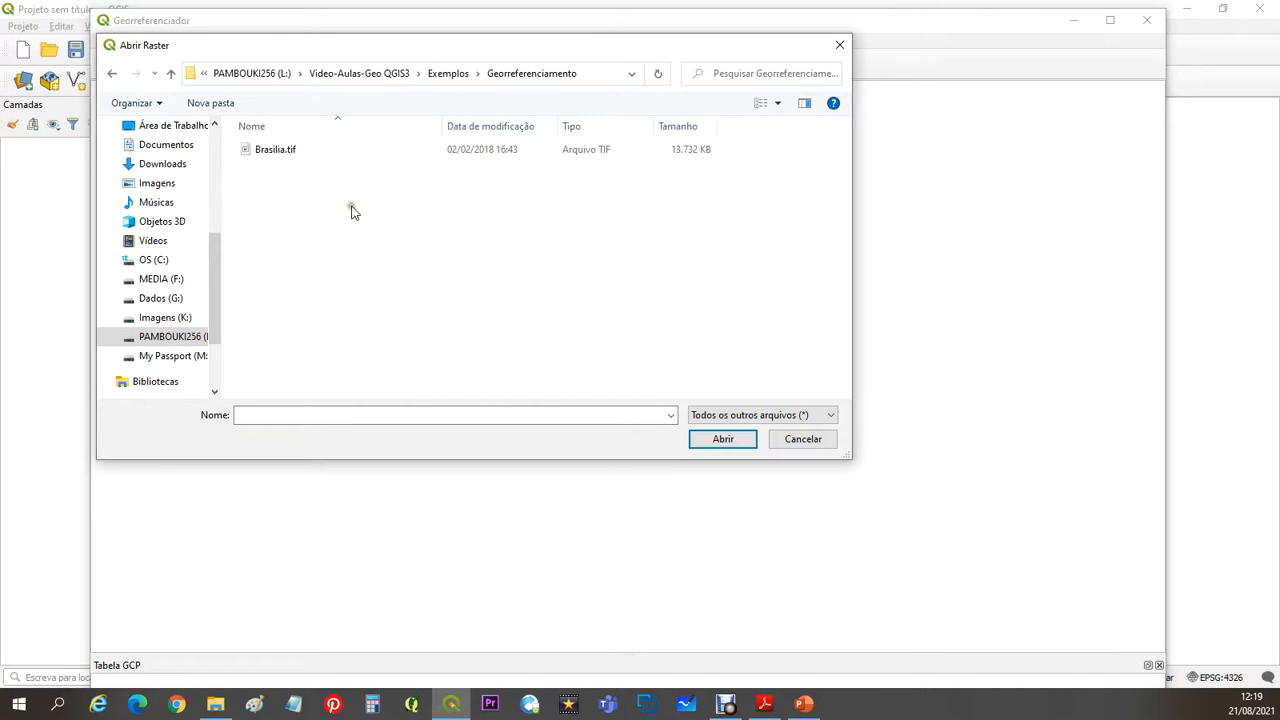
left_click(277, 155)
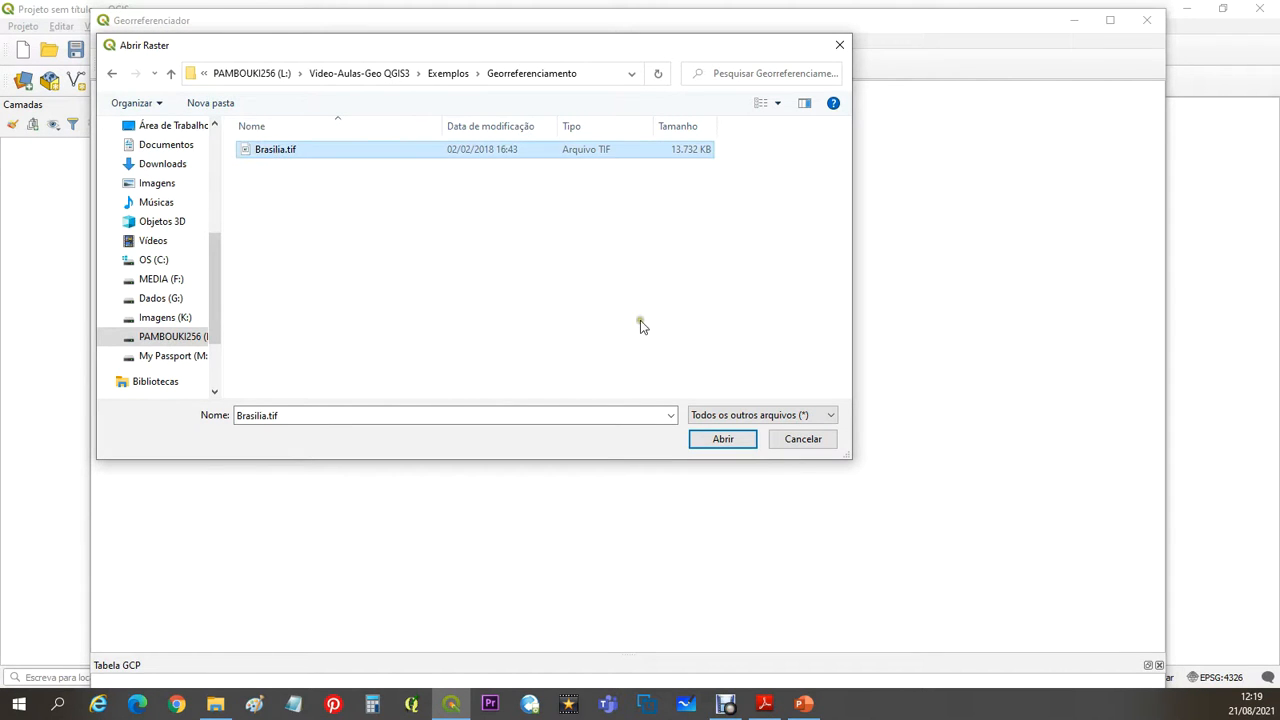
left_click(724, 441)
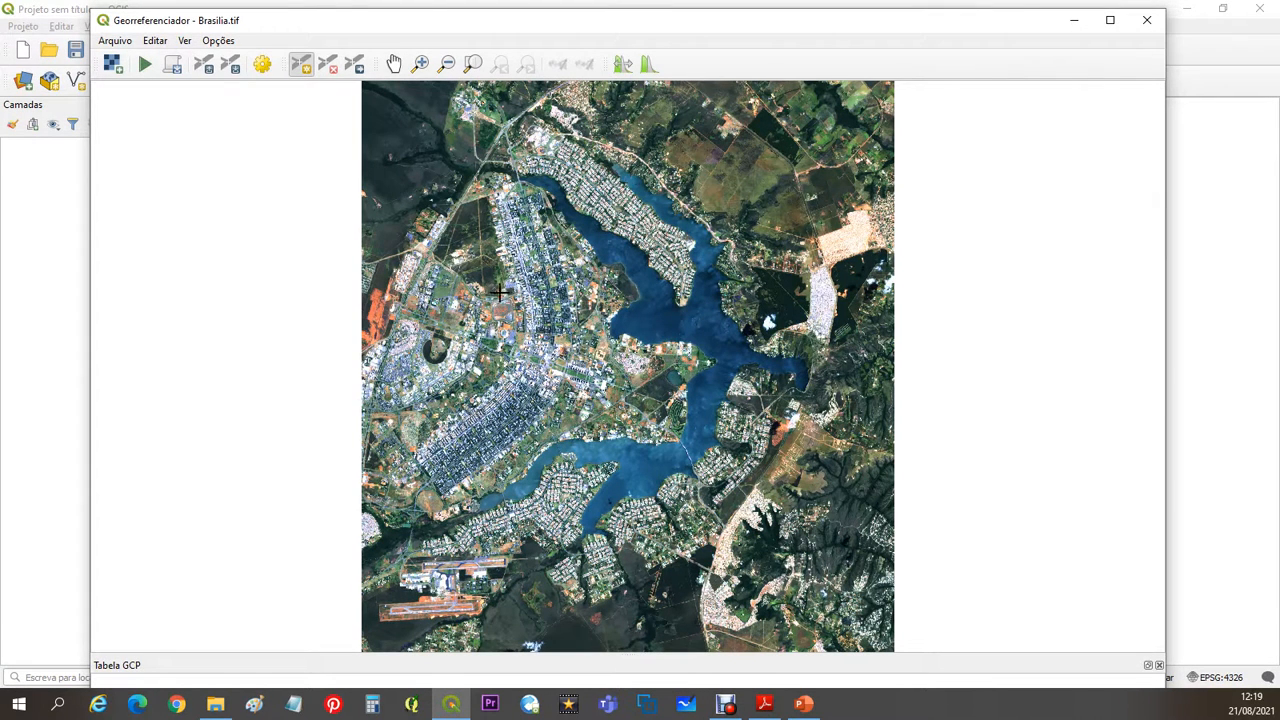
left_click(302, 72)
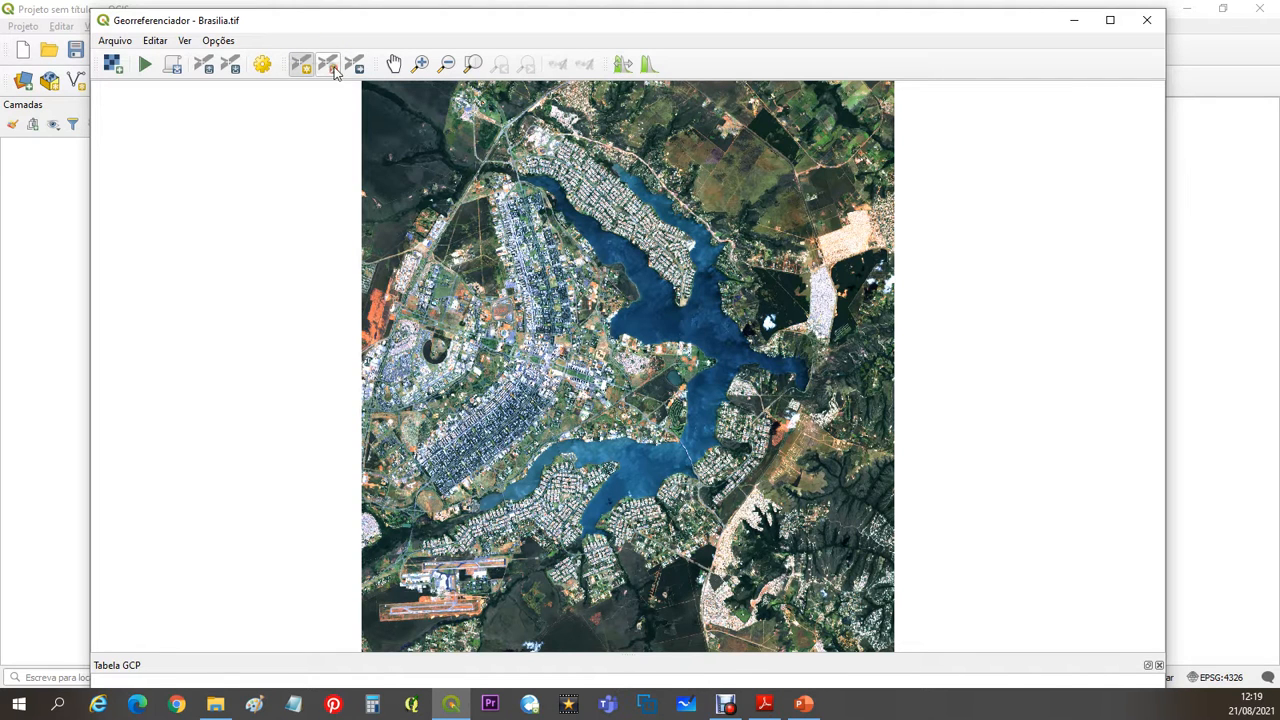
left_click(300, 64)
left_click(302, 66)
- Switch to Adobe Reader, examine the detailed location of control point 1 on page 2 of the PDF, and return to the Georeferencer
left_click(764, 703)
scroll(875, 485, "up", 8)
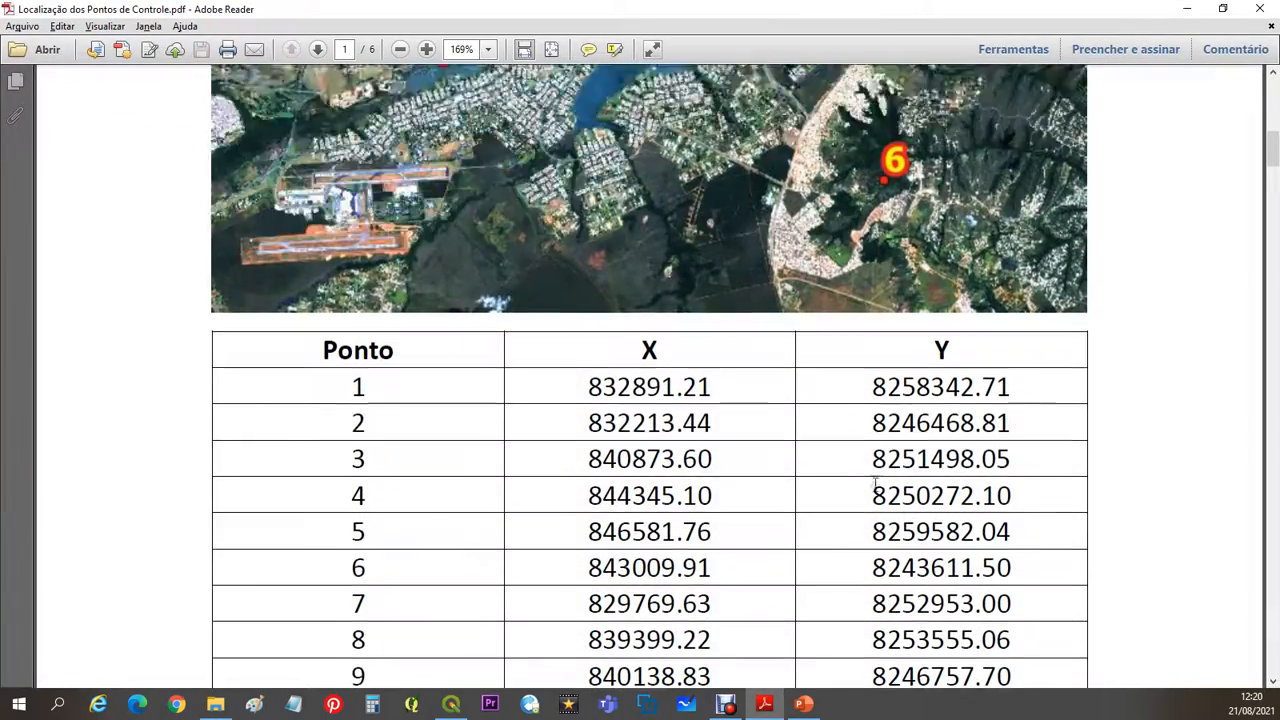
scroll(875, 486, "up", 4)
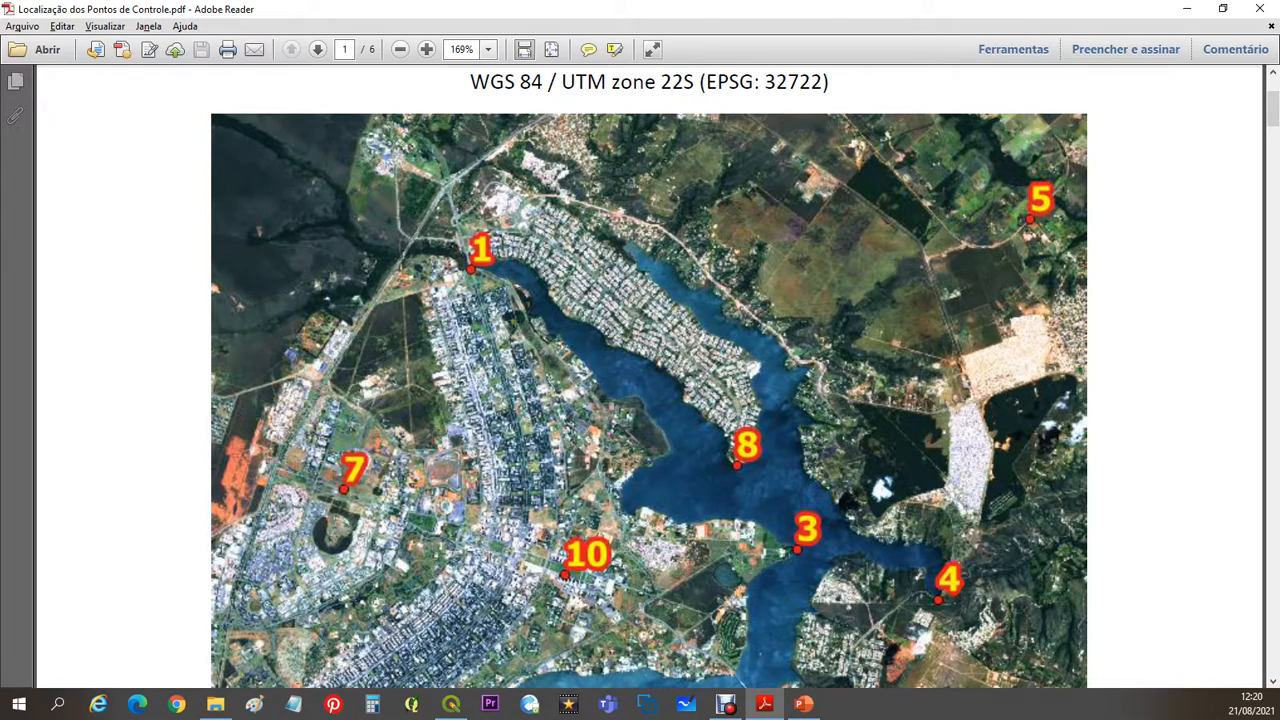
scroll(513, 323, "down", 10)
scroll(513, 323, "down", 10)
scroll(513, 323, "up", 2)
scroll(513, 323, "down", 1)
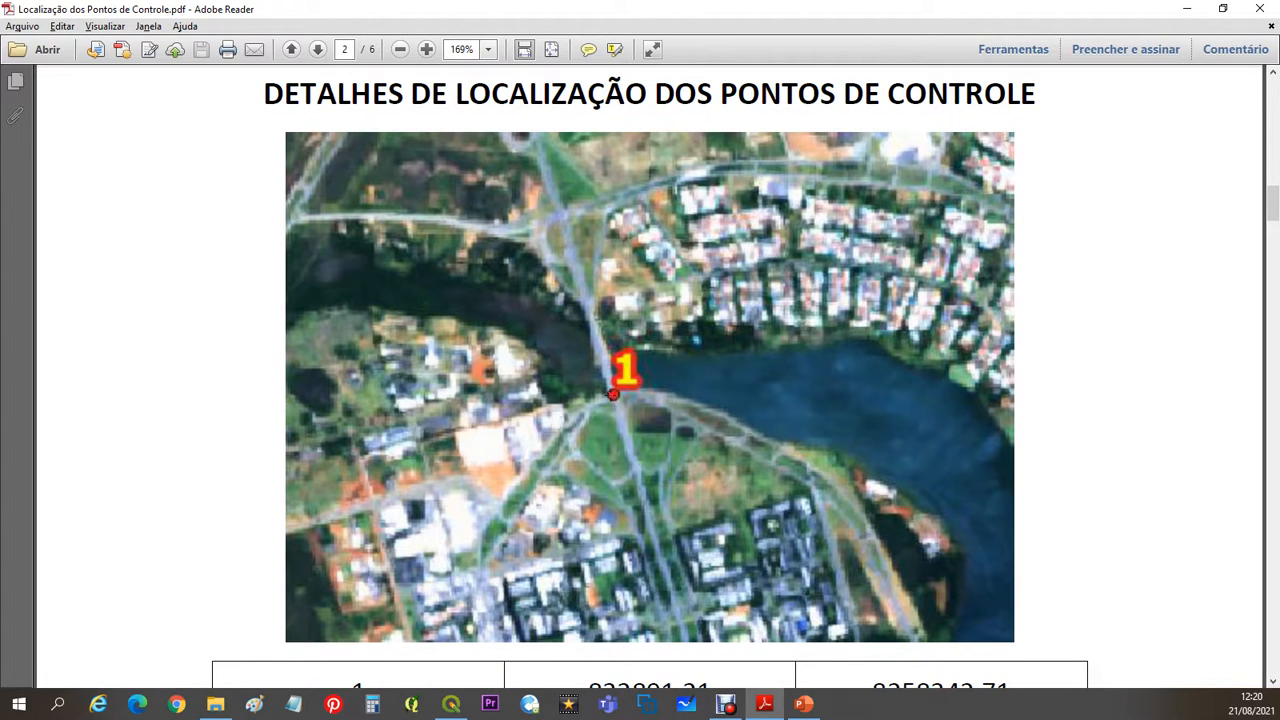
scroll(650, 380, "down", 1)
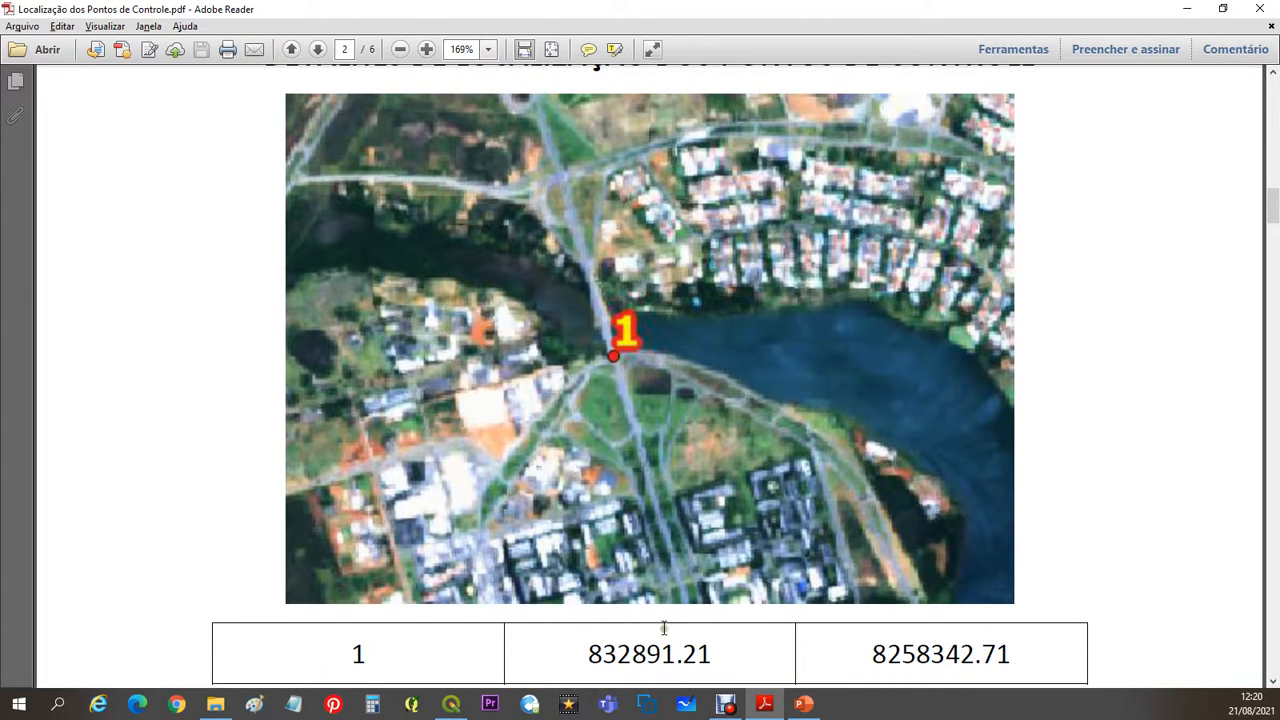
left_click(1186, 10)
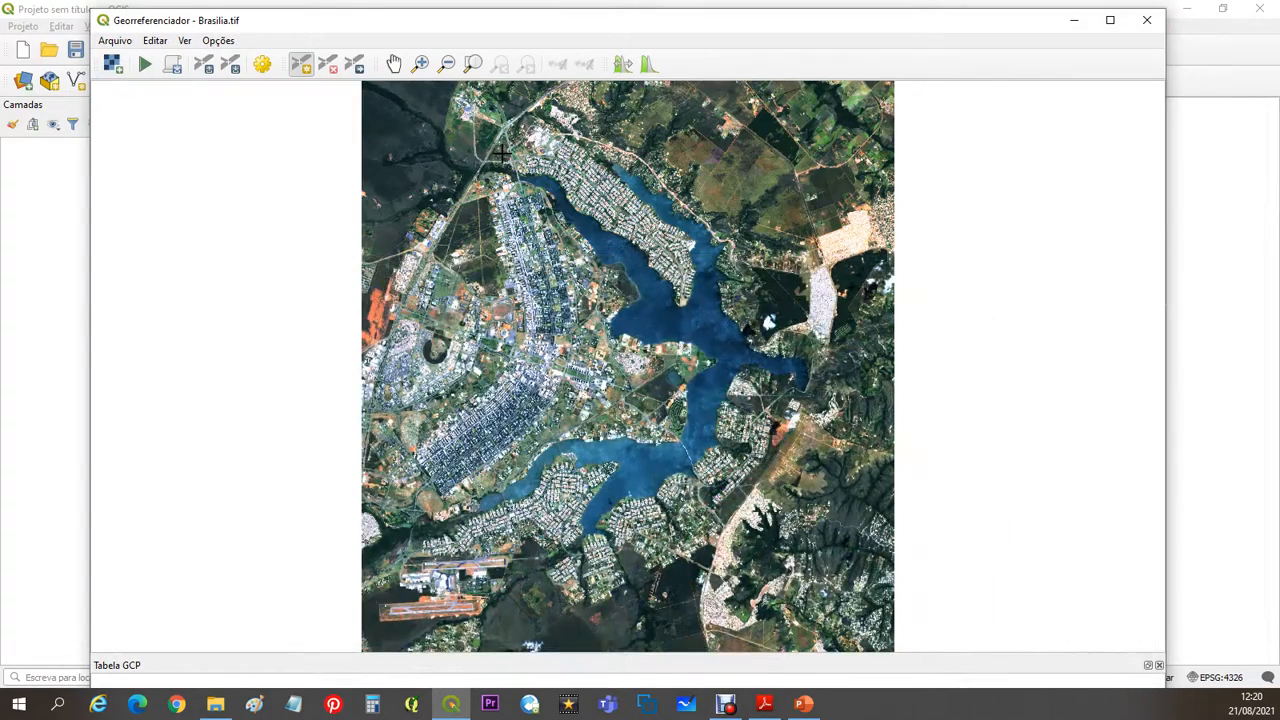
- Place control point 1 on the image where the northern bridge meets the curved shoreline road south of the water
scroll(505, 160, "up", 1)
scroll(509, 172, "up", 2)
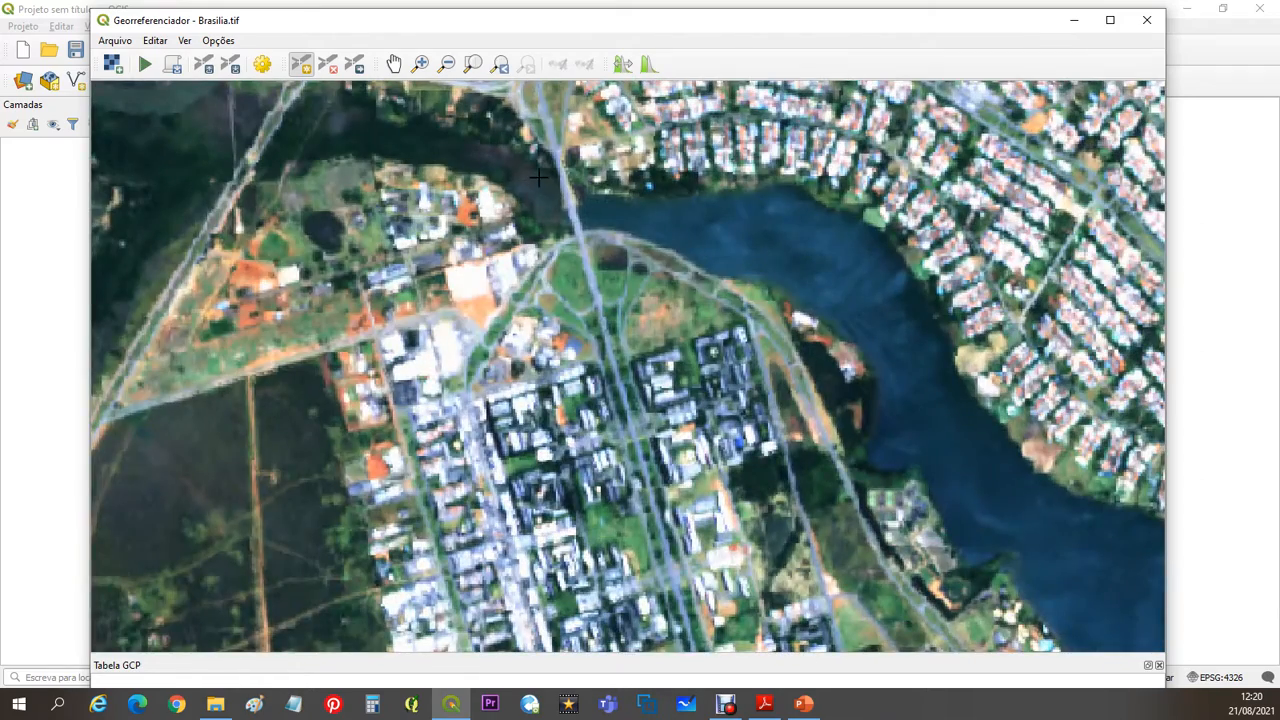
scroll(538, 176, "up", 2)
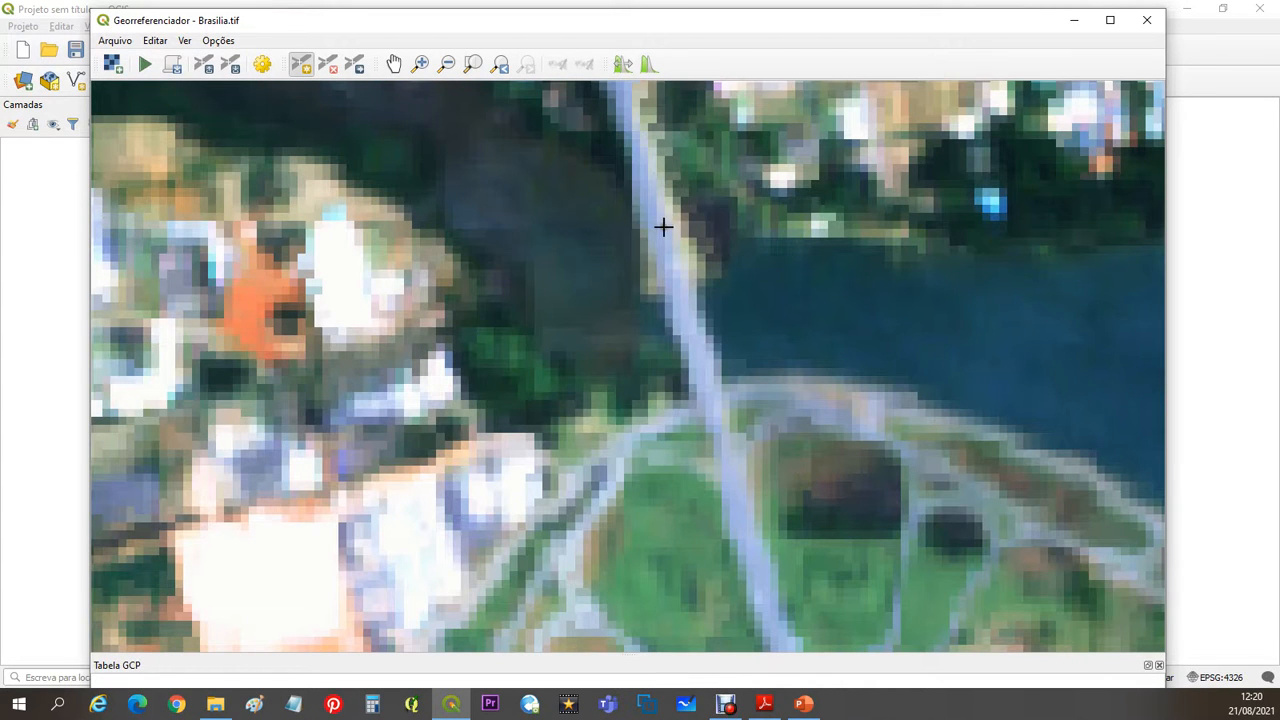
left_click(708, 403)
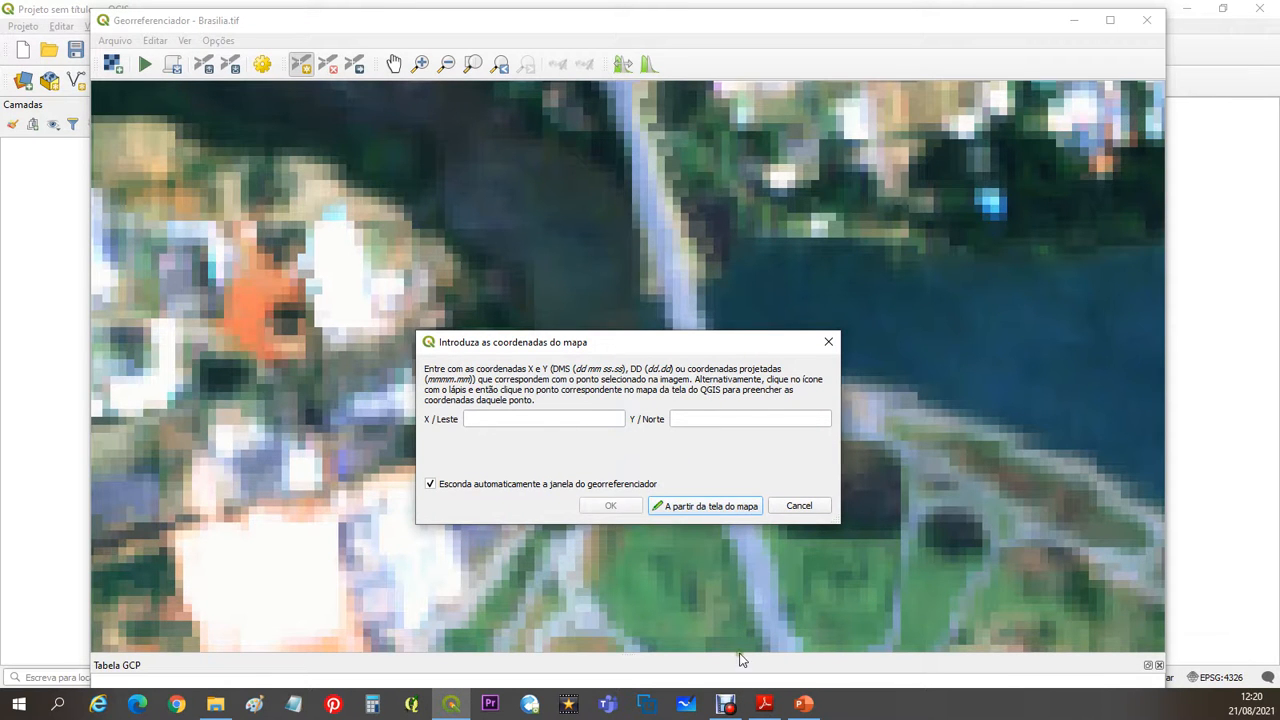
- Copy control point 1's X coordinate 832891.21 from the PDF in Adobe Reader and enter it as X / Leste in QGIS
left_click(765, 705)
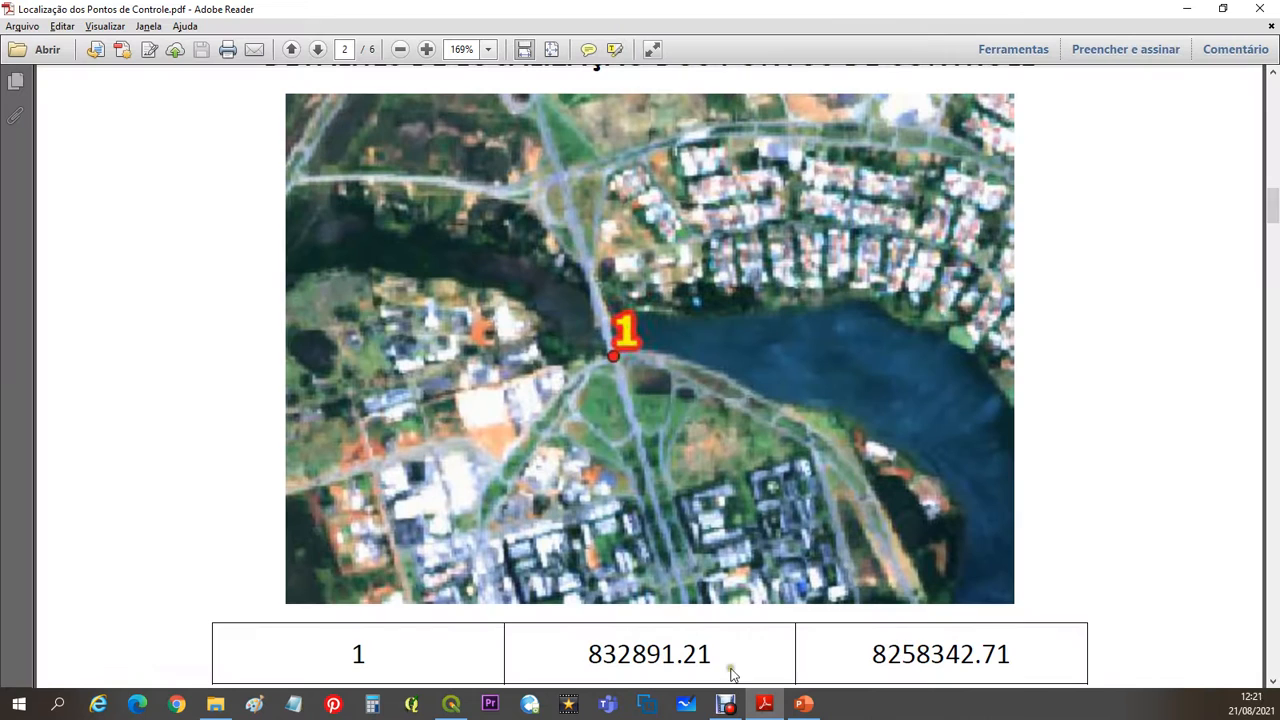
left_click_drag(718, 648, 581, 648)
key("ctrl+c")
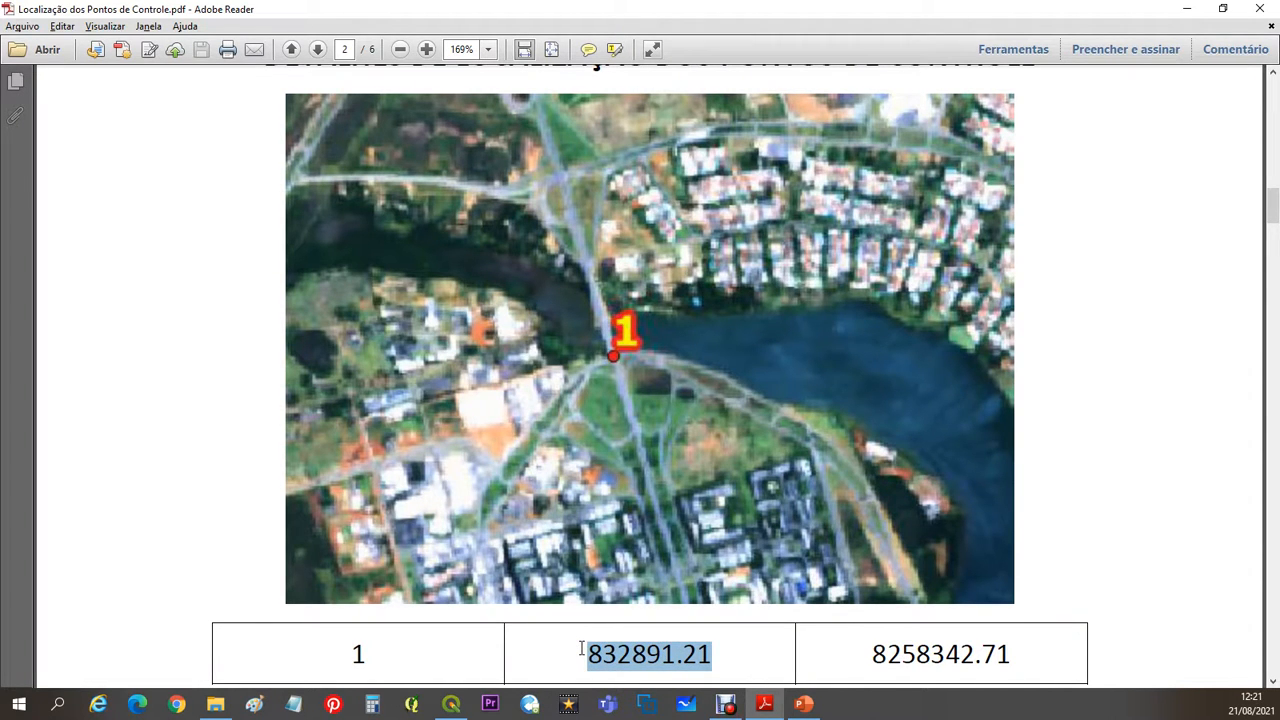
key("alt+Tab")
left_click(494, 420)
key("ctrl+v")
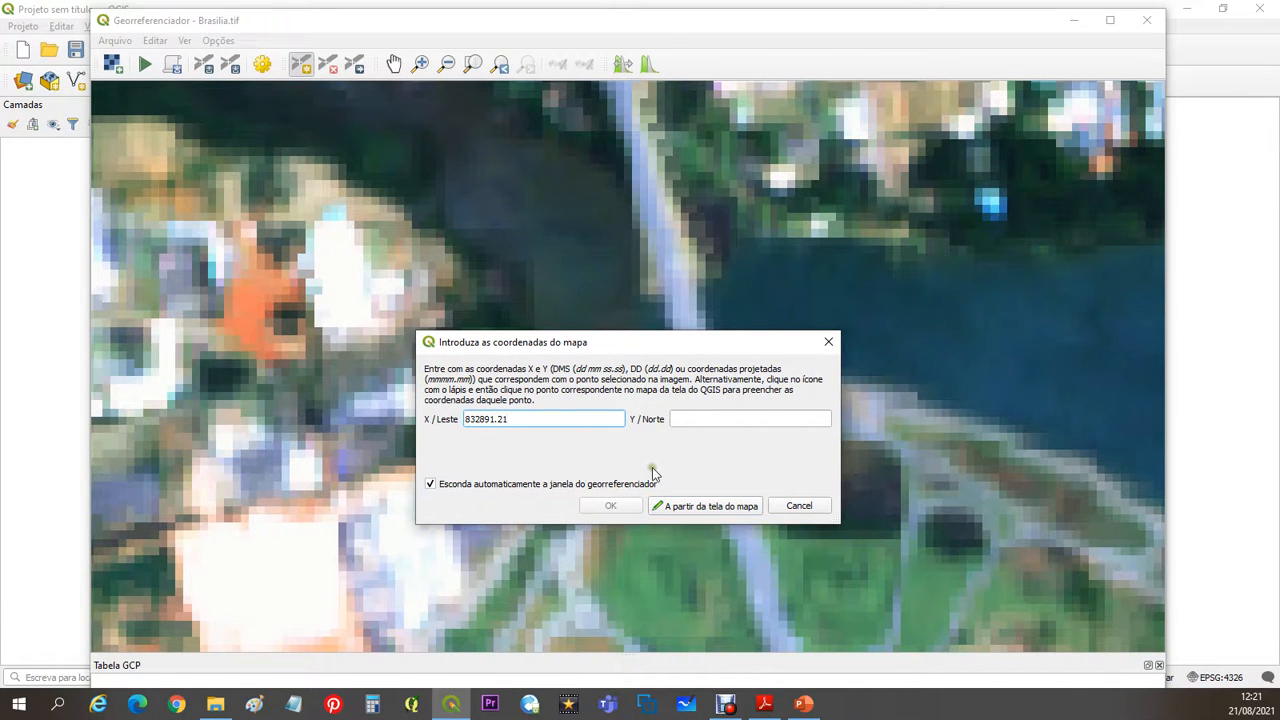
- Copy control point 1's Y coordinate 8258342.71 from the Adobe Reader PDF, enter it as Y / Norte in QGIS and confirm the point
key("alt+Tab")
left_click_drag(1007, 654, 871, 654)
key("ctrl+c")
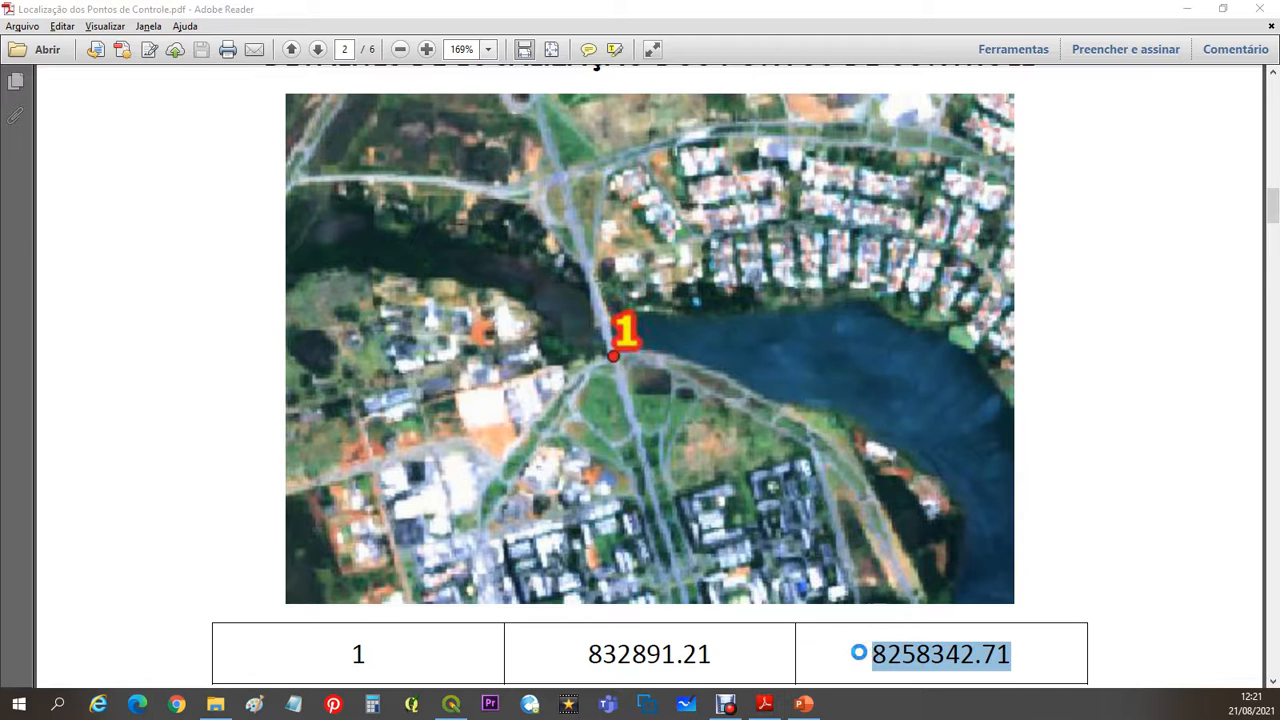
key("alt+Tab")
left_click(725, 425)
key("ctrl+v")
left_click(605, 505)
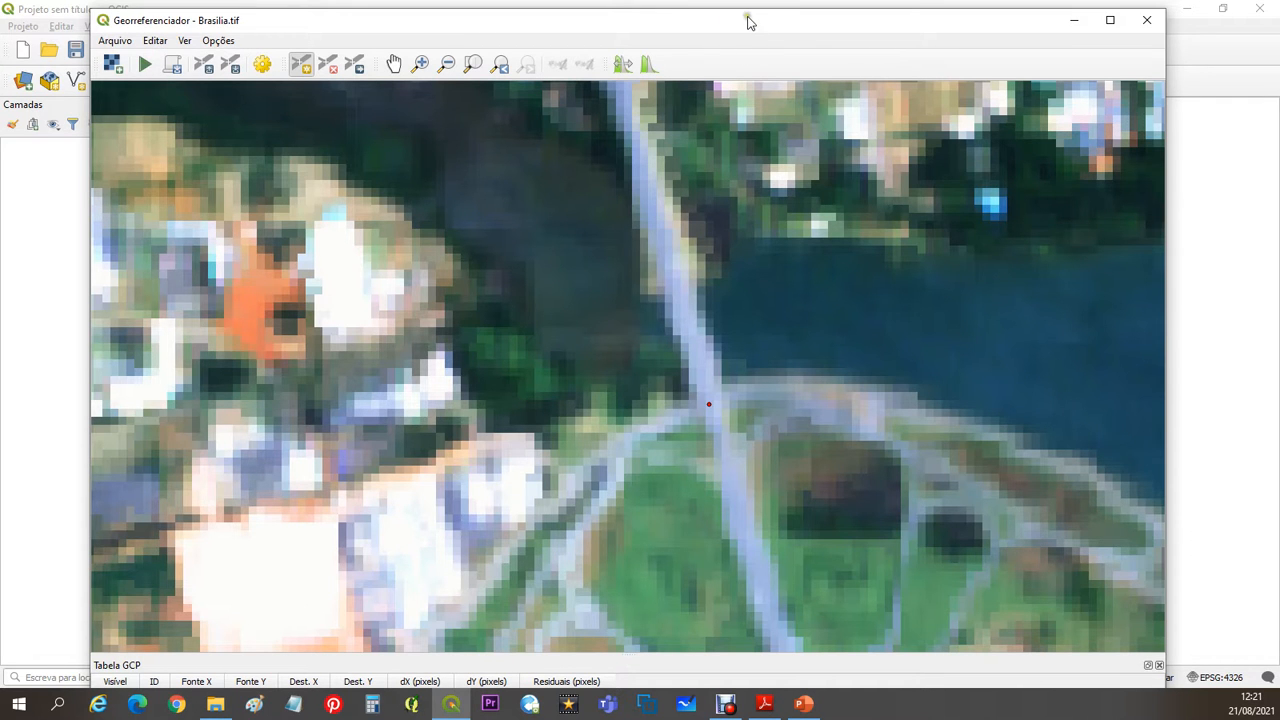
- Enlarge the GCP table and widen its Dest. Y column to check point 1's coordinates against the PDF in Adobe Reader
mouse_move(750, 9)
left_mouse_down()
mouse_move(750, 120)
mouse_move(747, 14)
mouse_move(750, 29)
left_mouse_up()
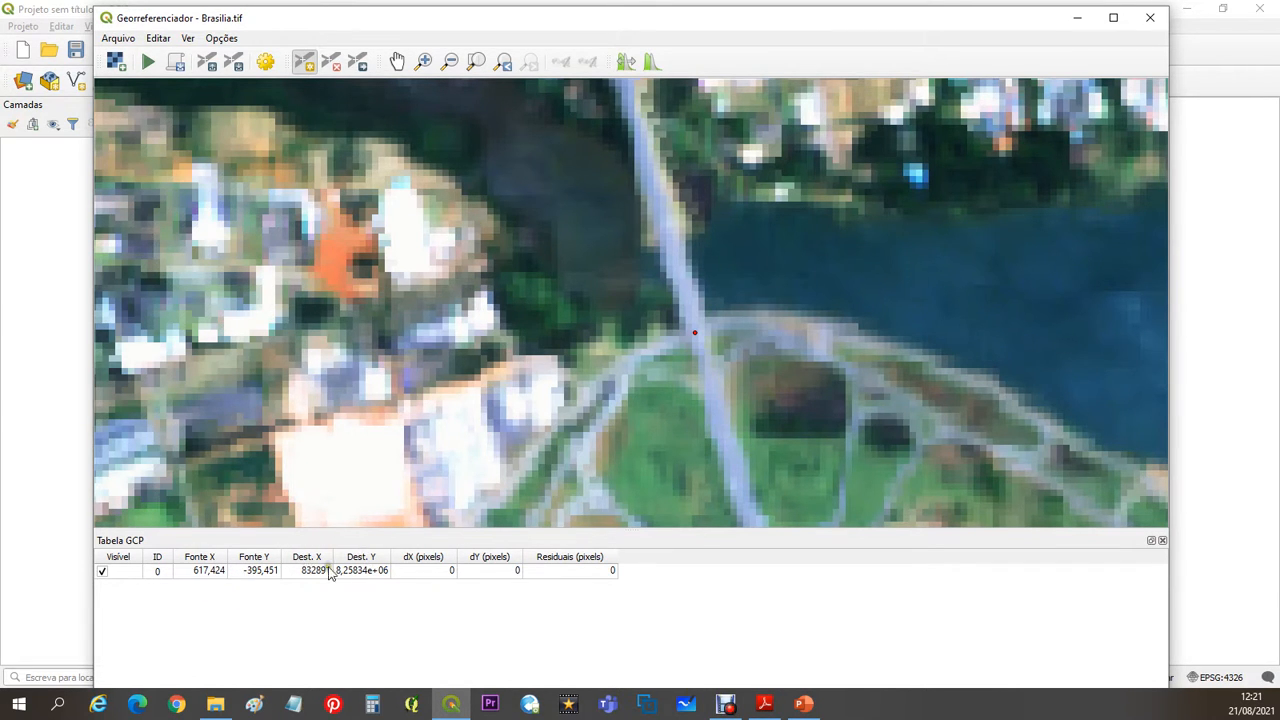
left_click_drag(389, 556, 406, 556)
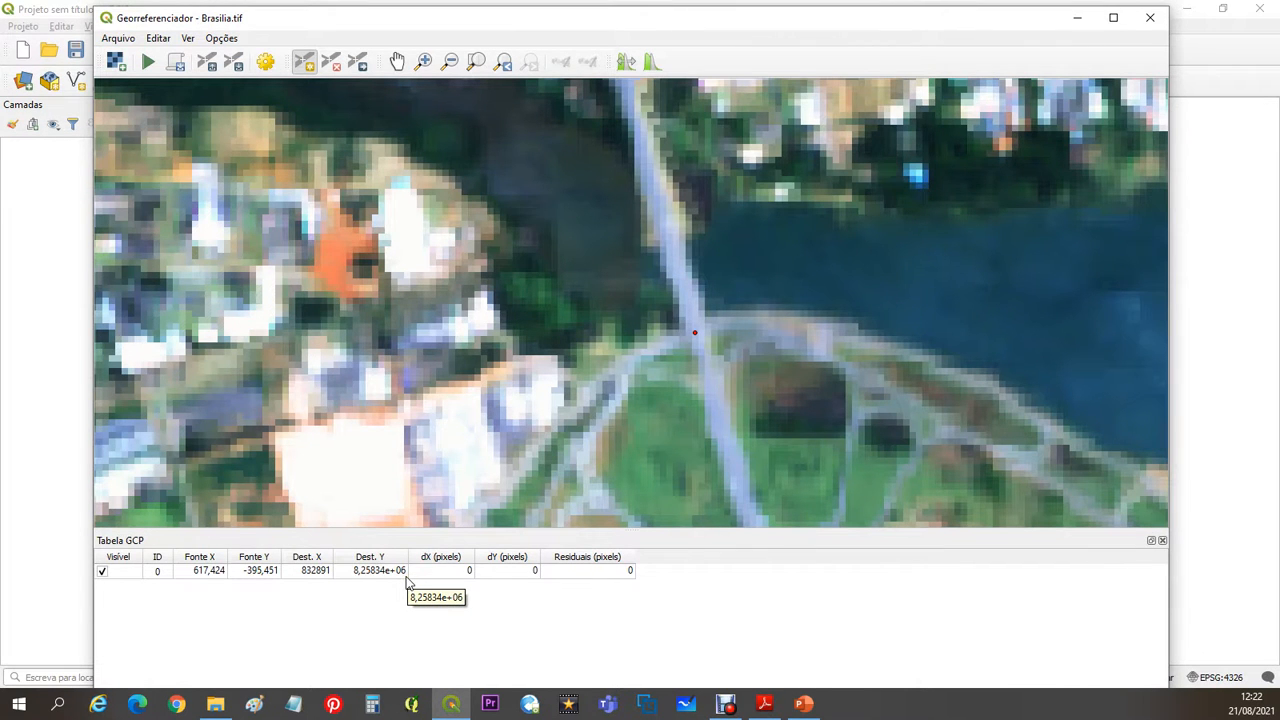
left_click(764, 703)
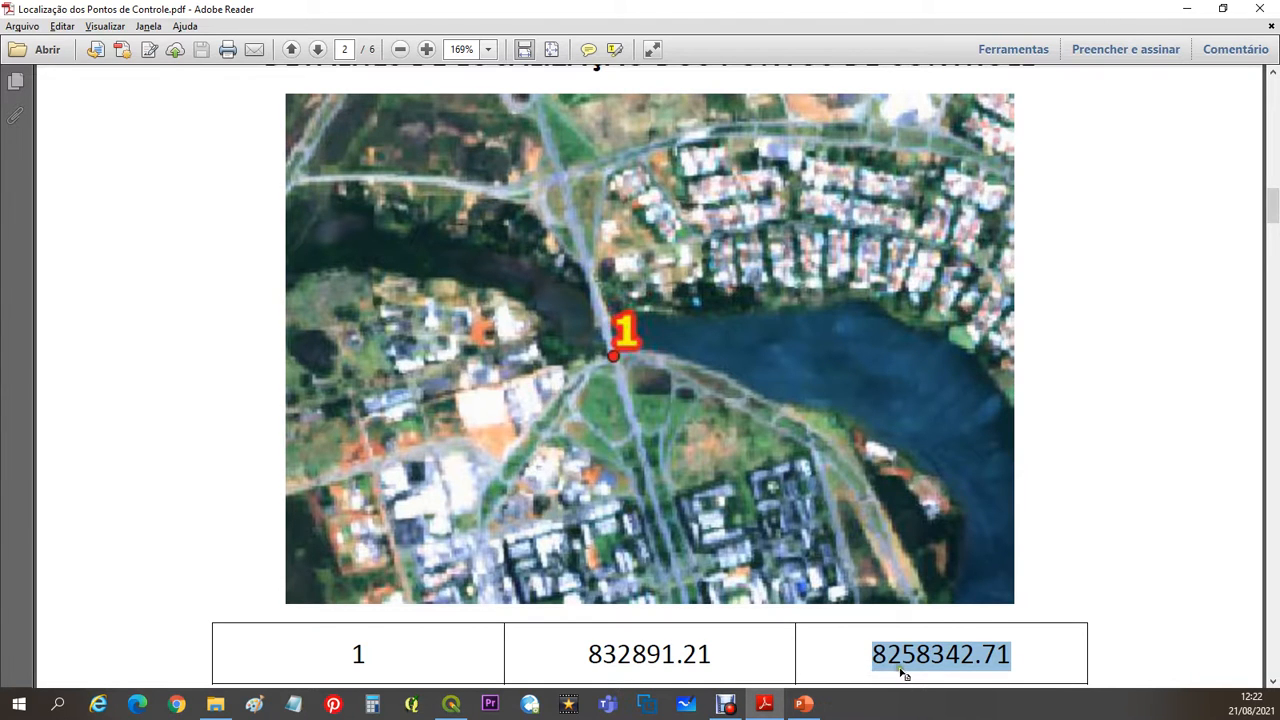
left_click(1187, 9)
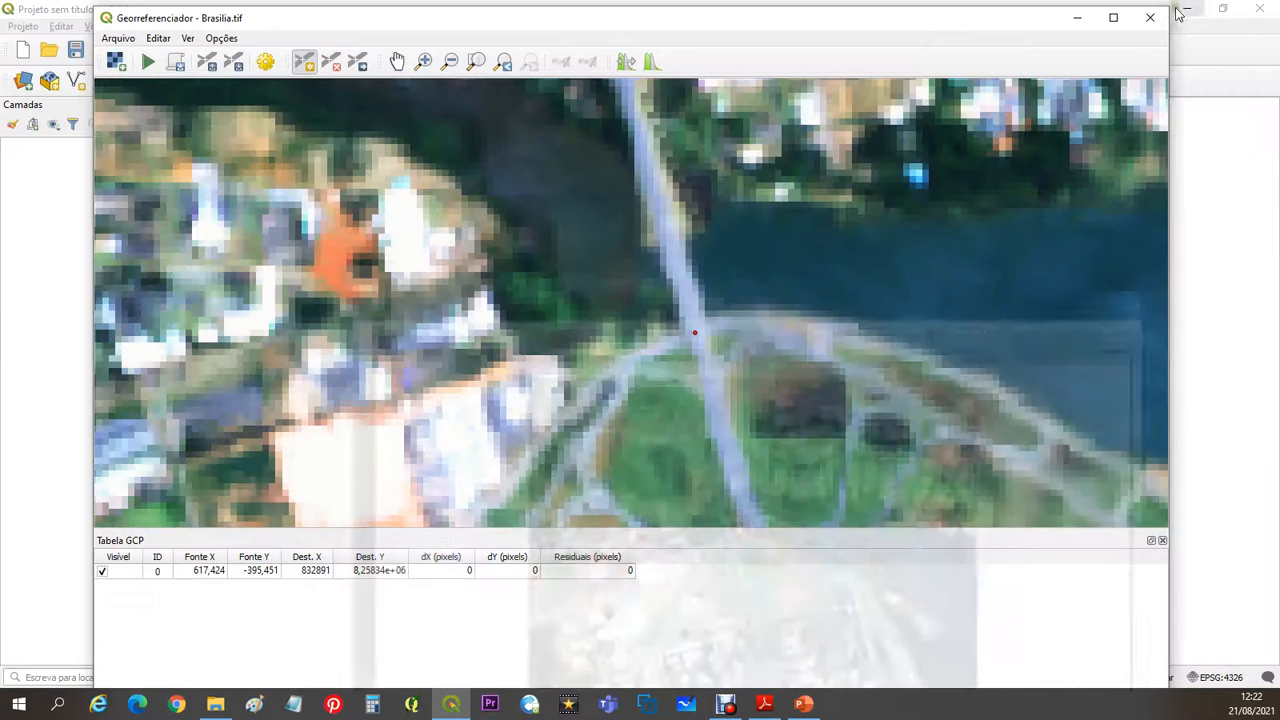
- Examine control point 2's position on the overview map and in its detail image in the Adobe Reader PDF, then return to the Georeferencer
scroll(790, 340, "down", 3)
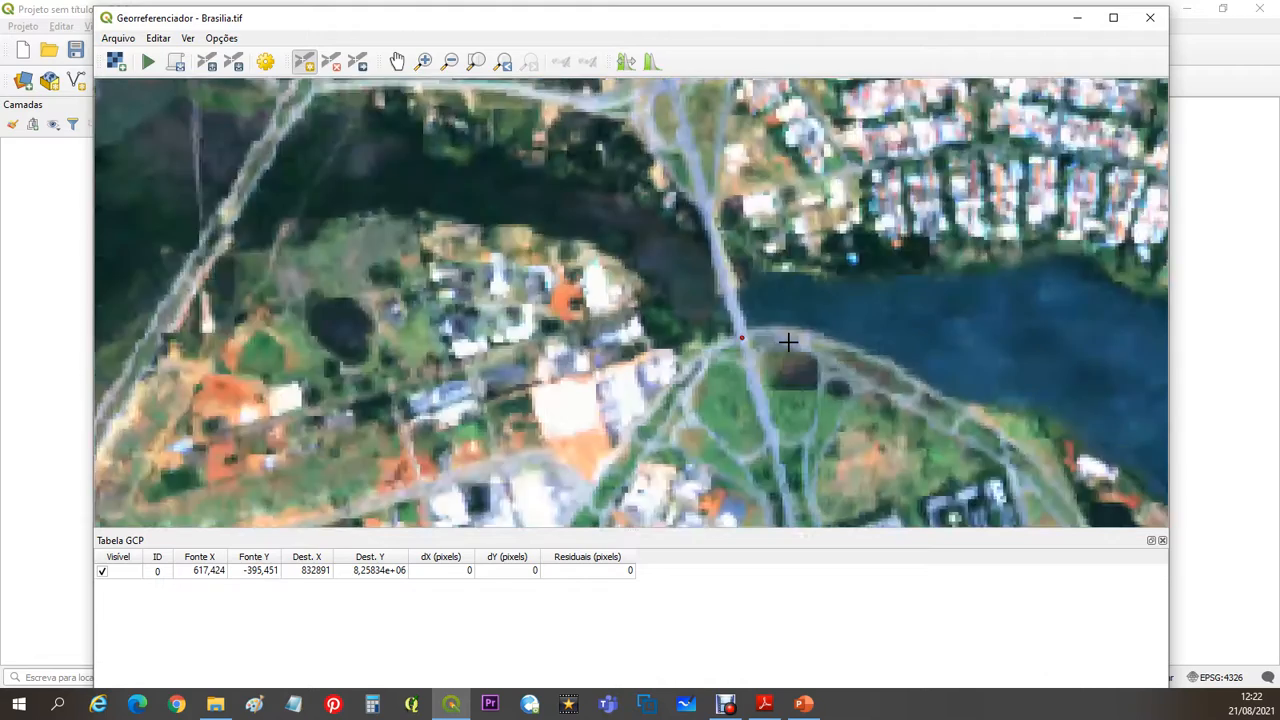
left_click_drag(845, 390, 680, 270)
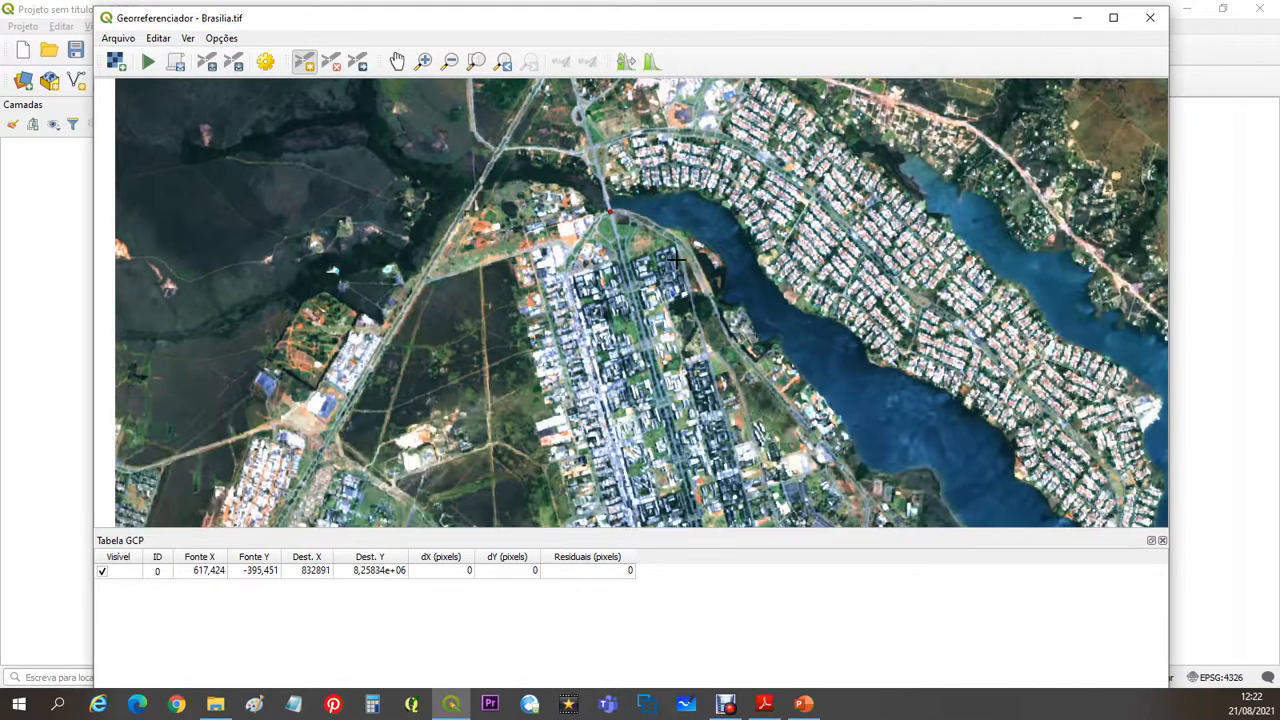
scroll(678, 285, "down", 1)
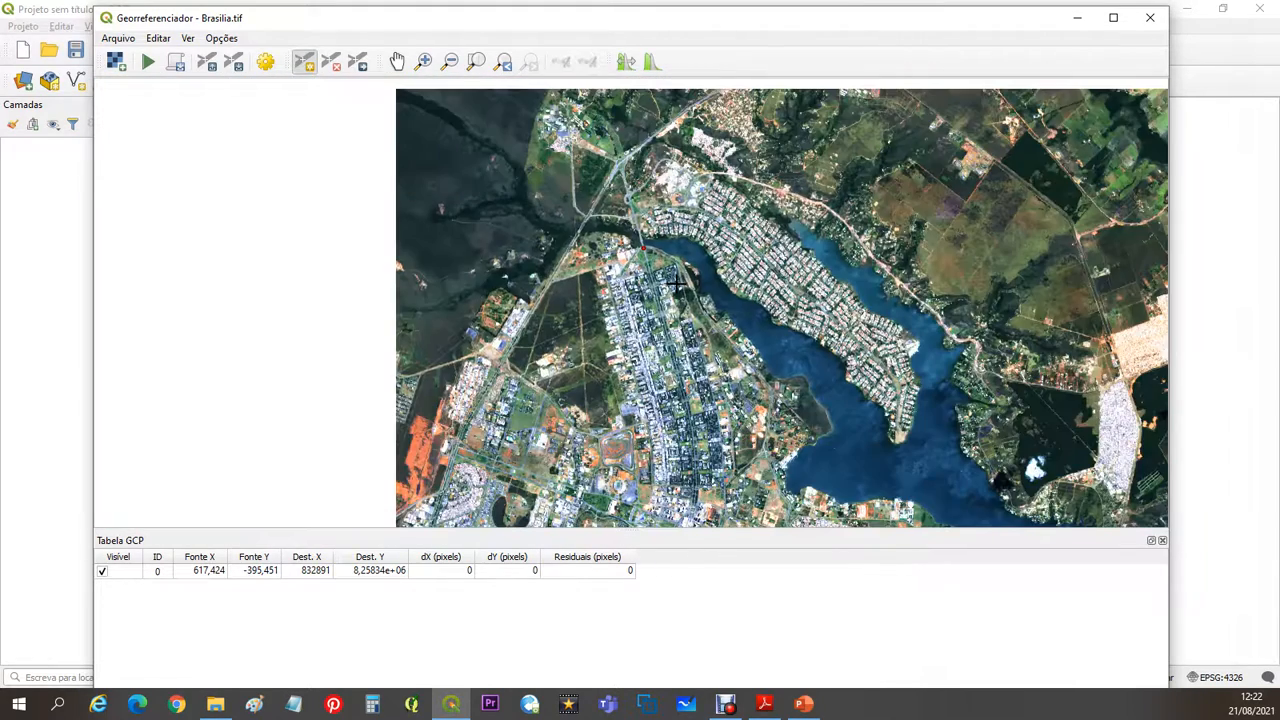
left_click_drag(765, 335, 521, 250)
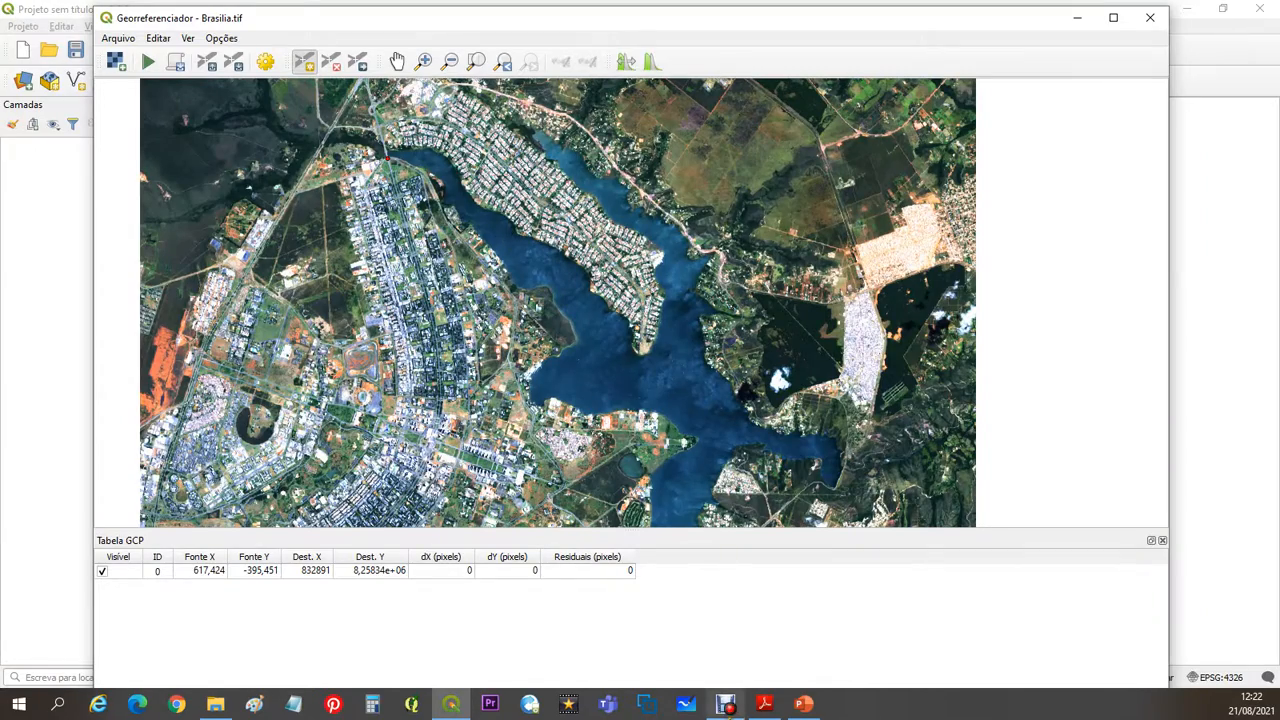
left_click(764, 703)
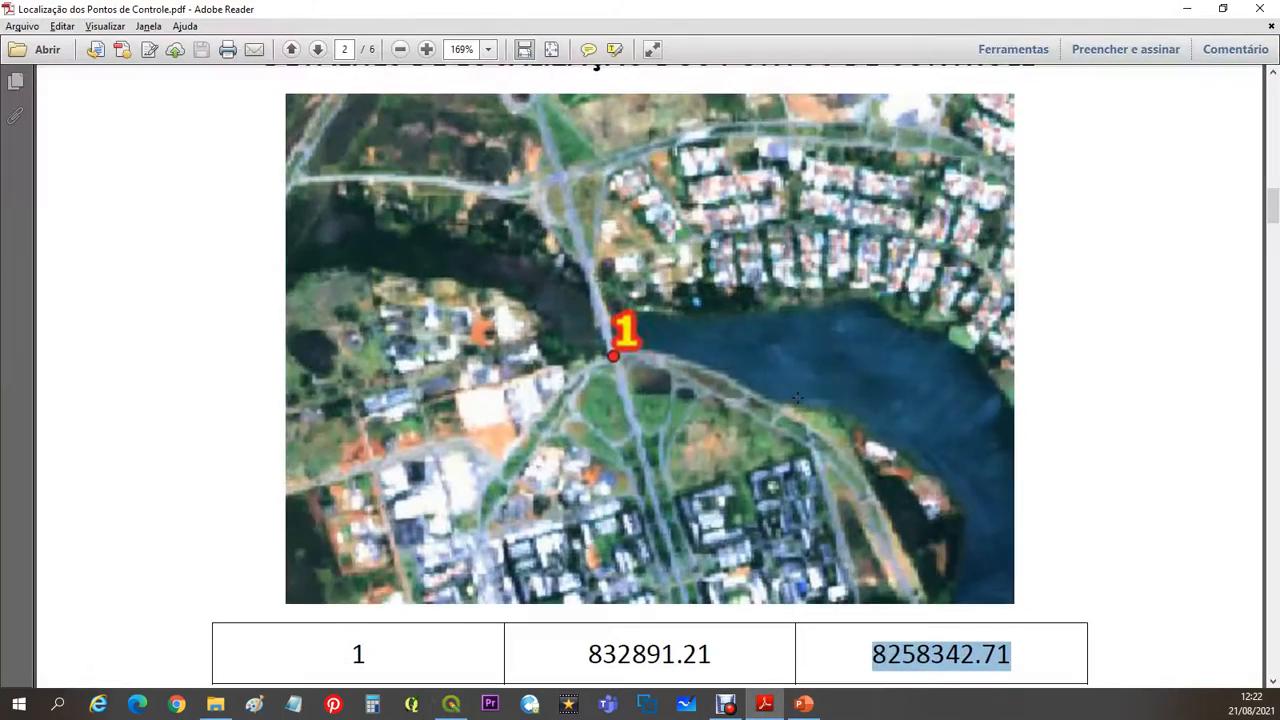
scroll(797, 398, "up", 10)
scroll(797, 398, "up", 3)
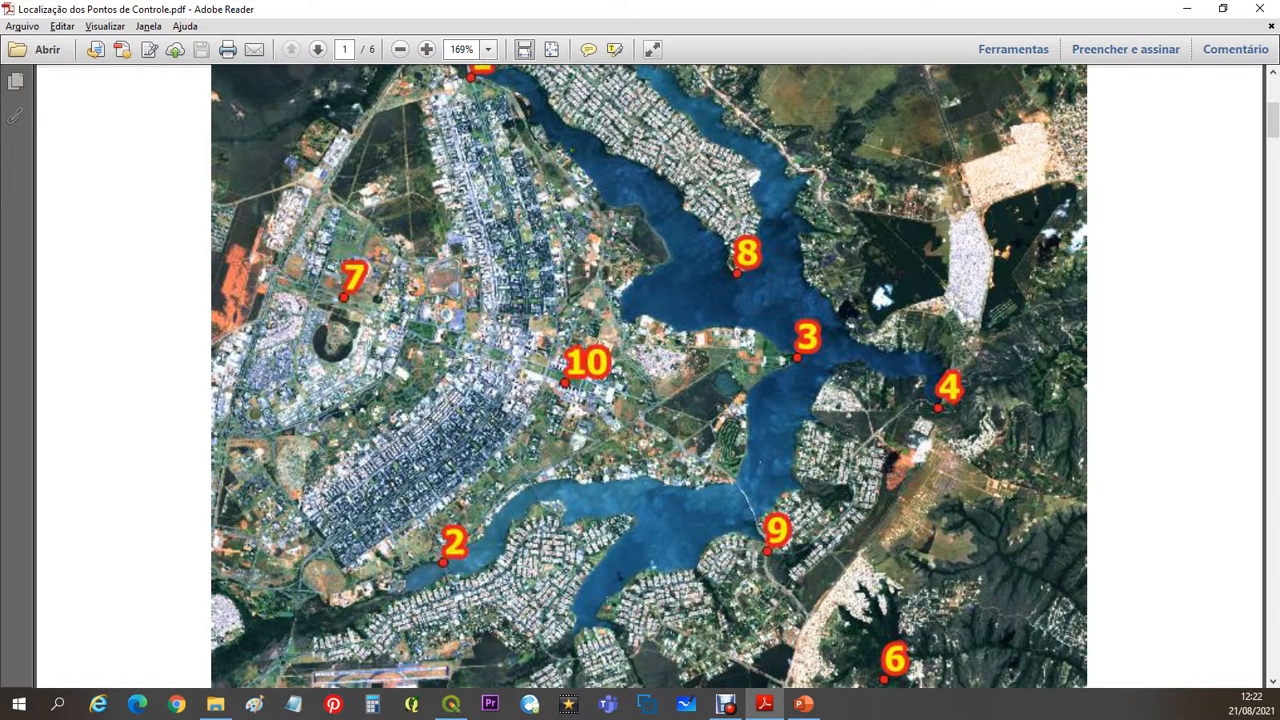
scroll(649, 376, "up", 1)
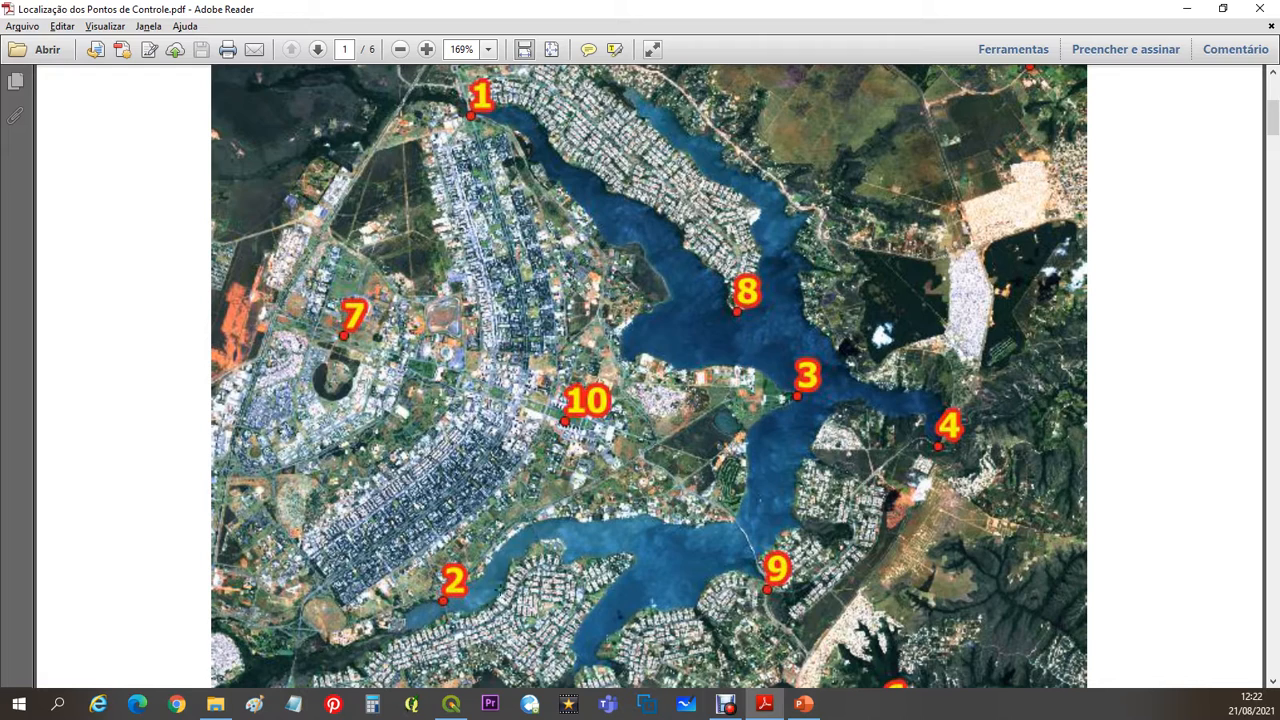
scroll(553, 532, "down", 20)
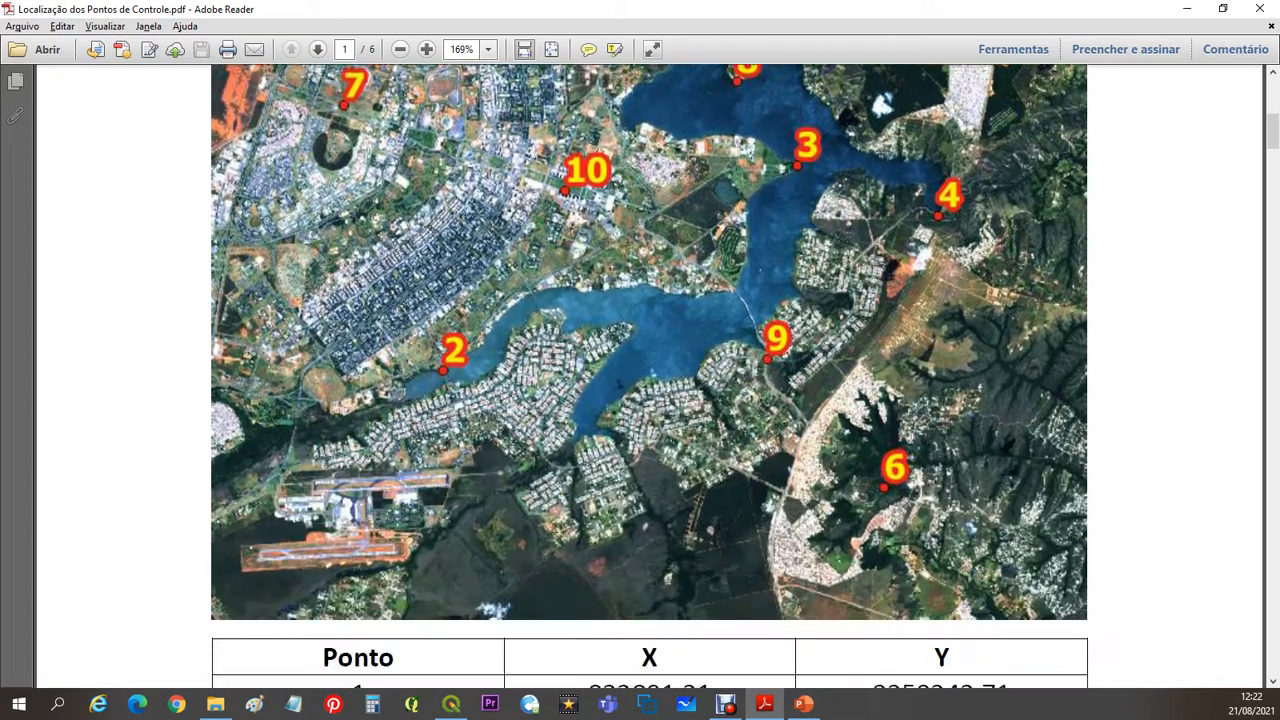
scroll(561, 531, "down", 20)
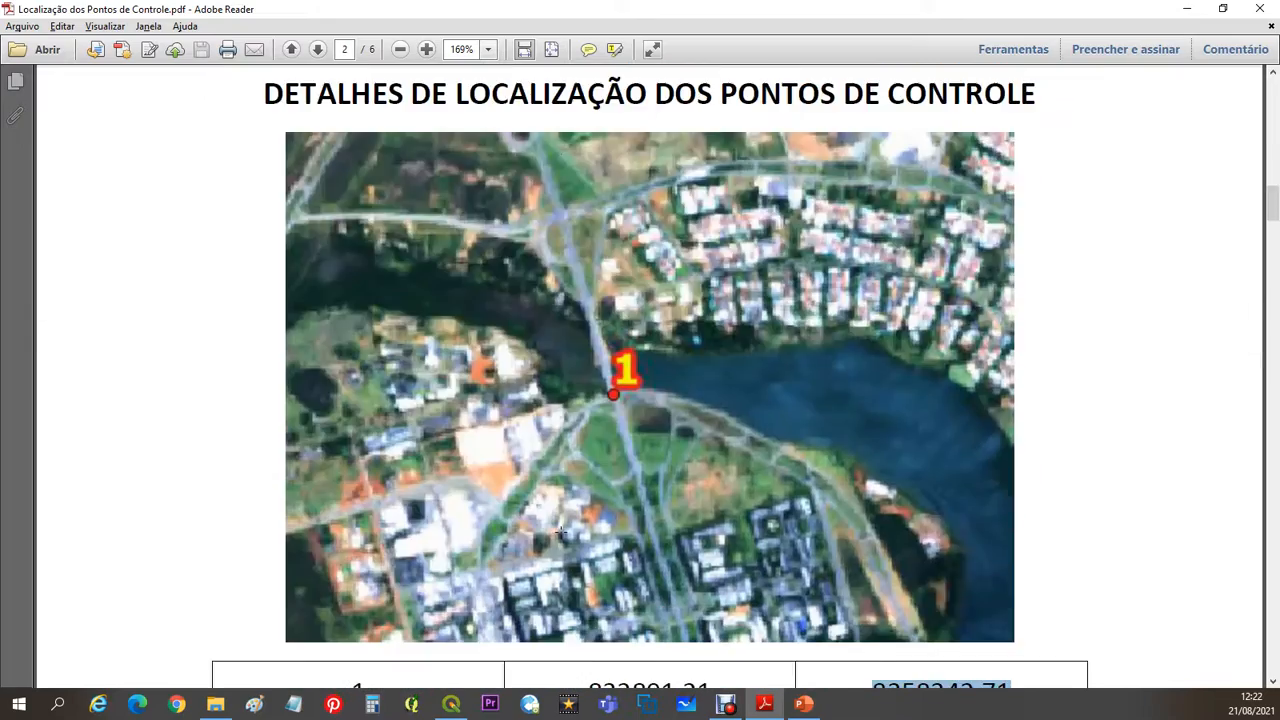
scroll(640, 380, "down", 1)
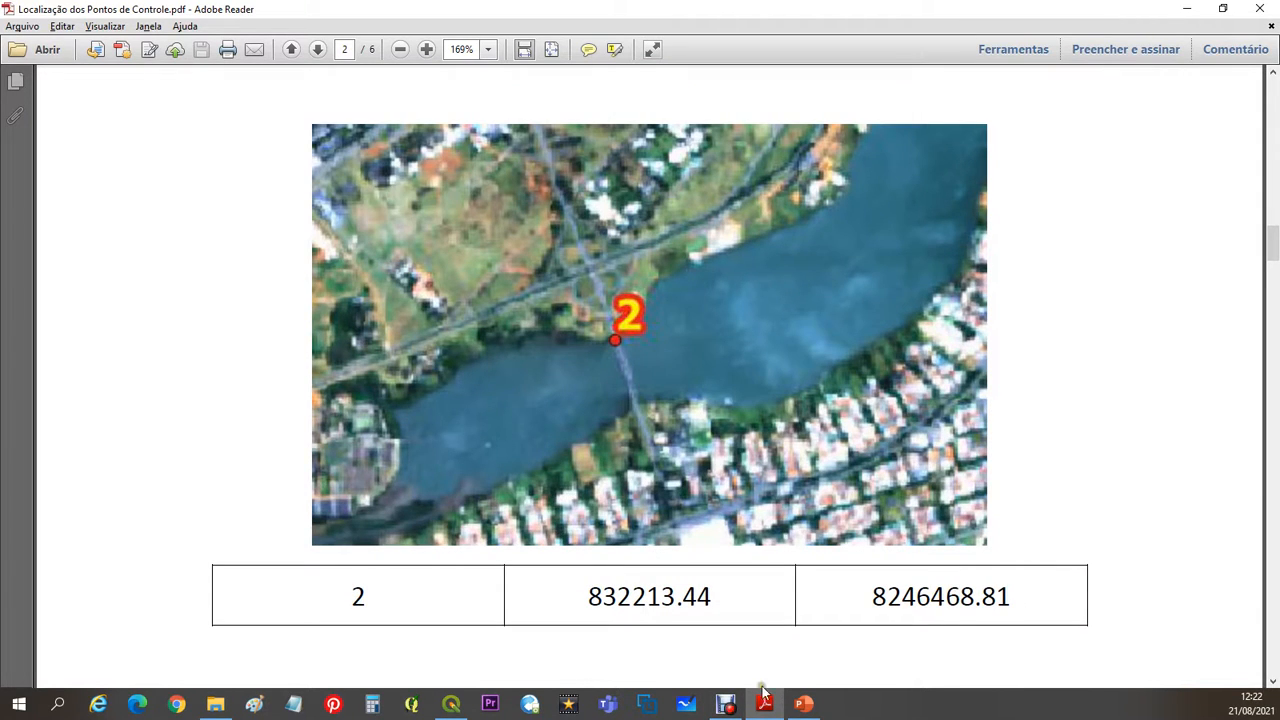
left_click(1187, 8)
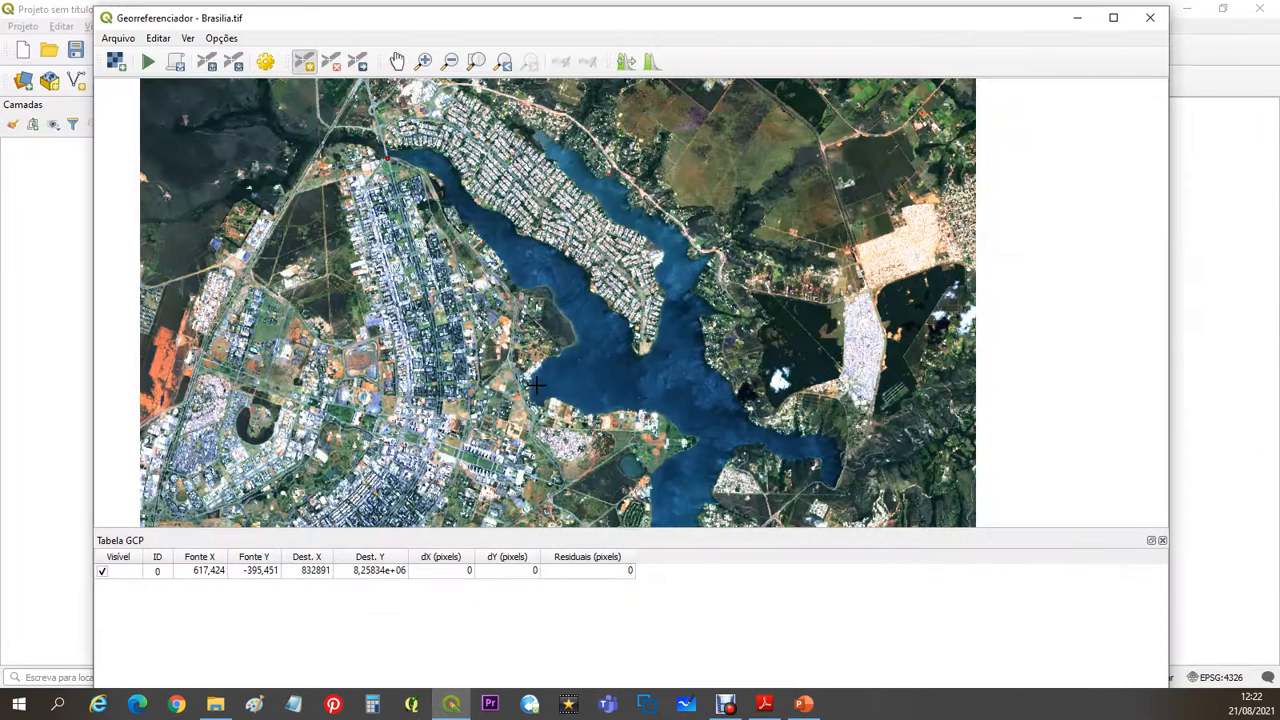
scroll(537, 362, "down", 2)
left_click(563, 348)
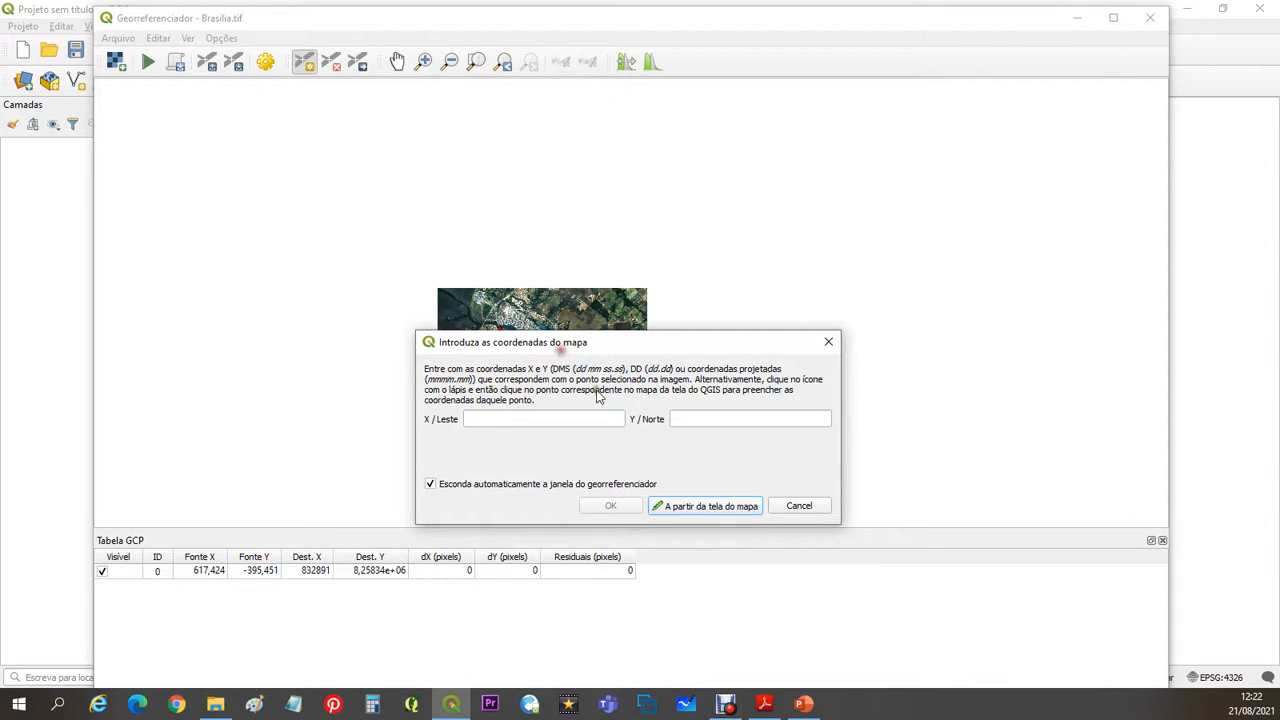
left_click(808, 506)
- Place control point 2 at the northern shore end of the southwestern lake bridge, checking its location against the Adobe Reader PDF
scroll(487, 455, "up", 4)
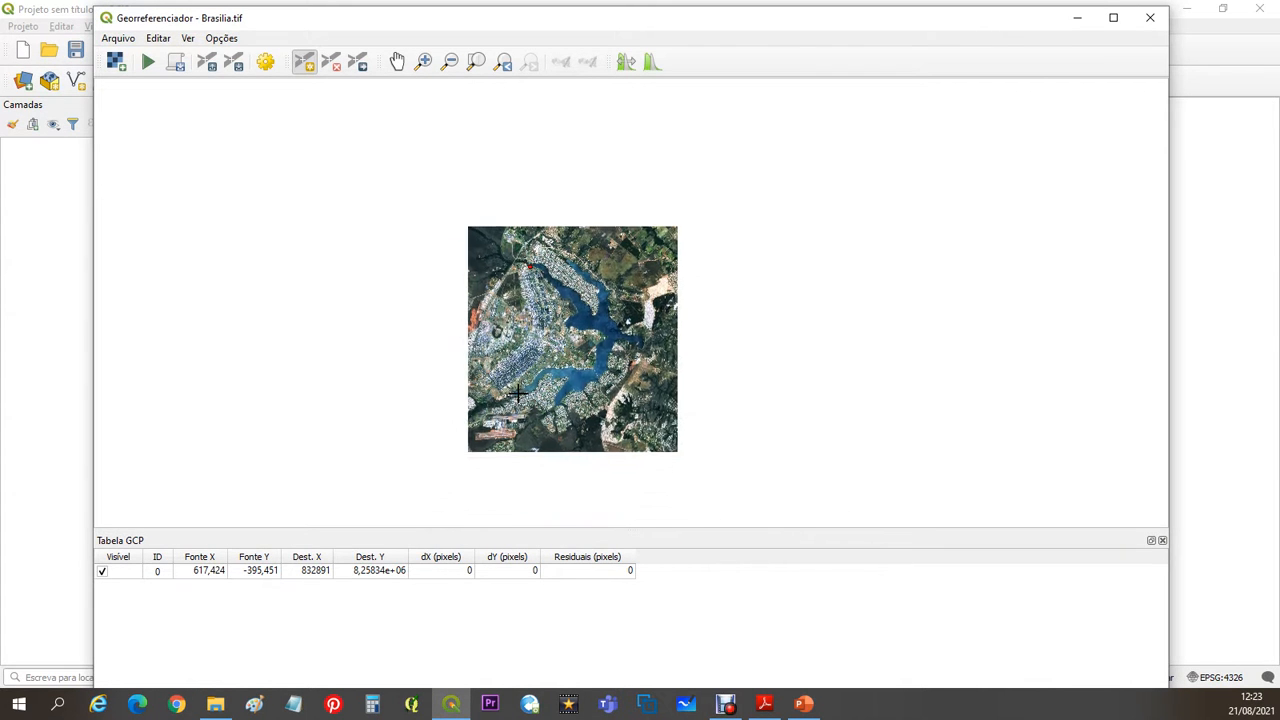
scroll(499, 443, "up", 3)
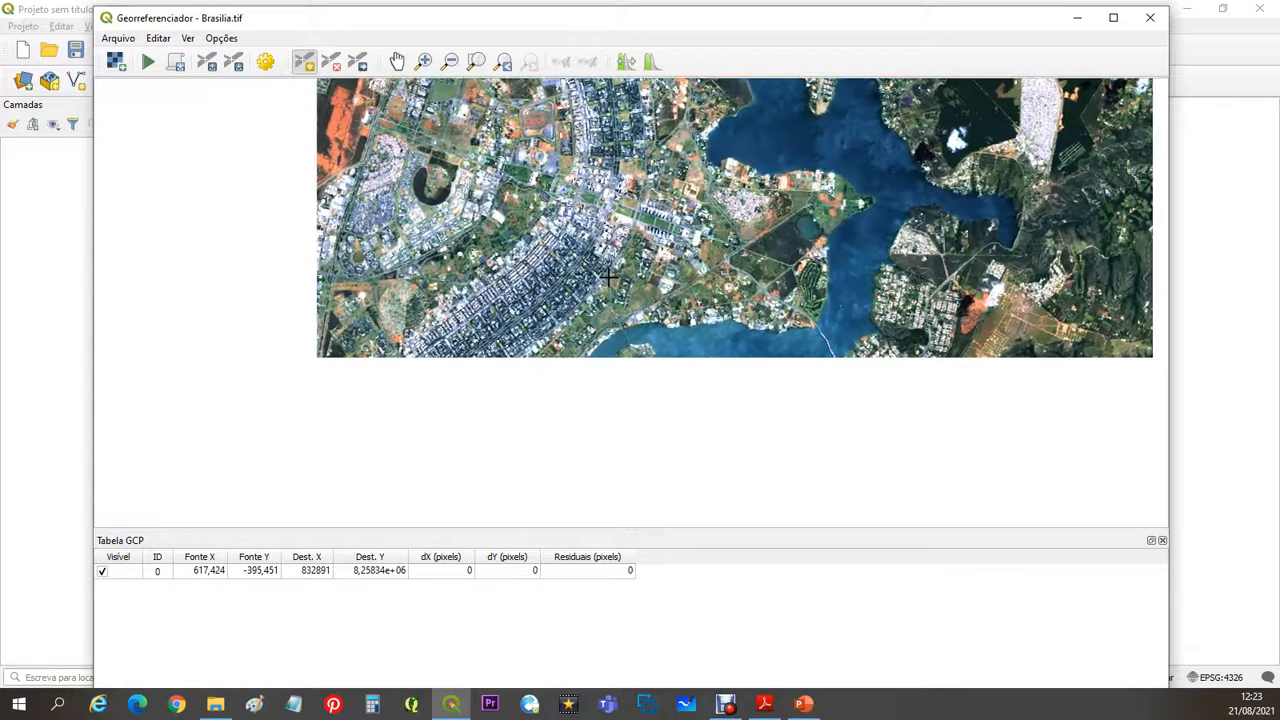
scroll(540, 414, "up", 1)
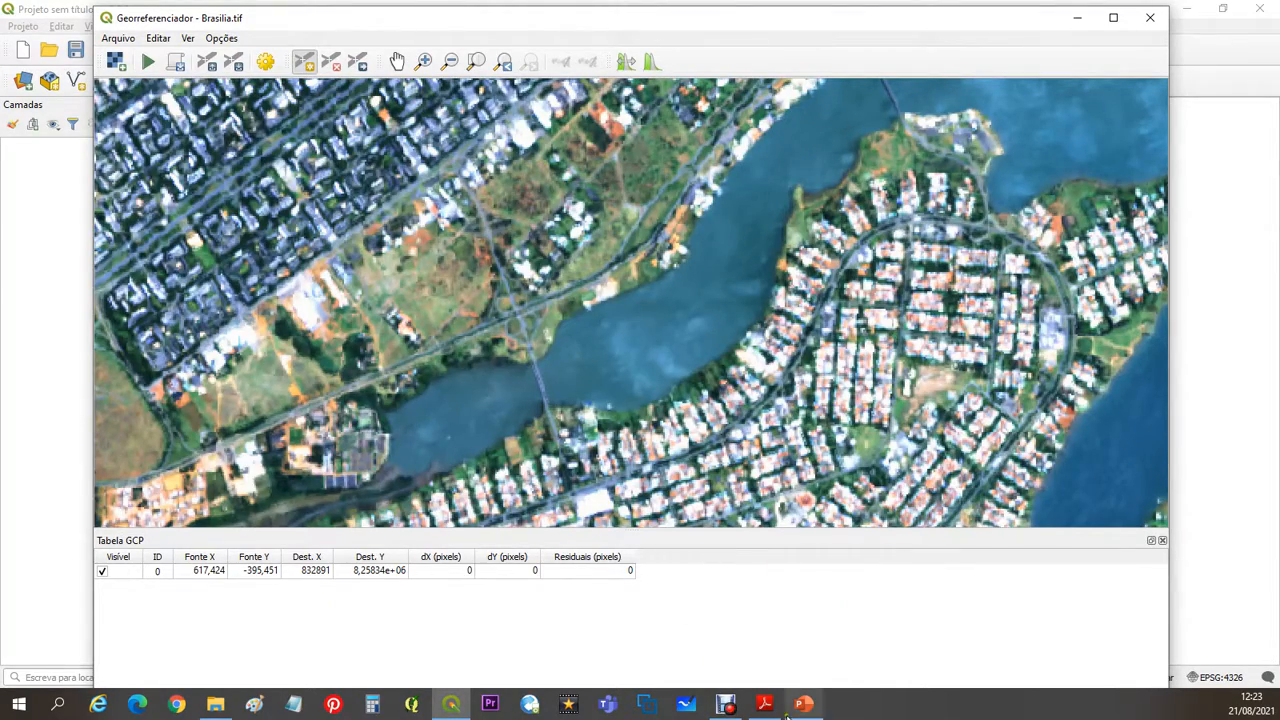
left_click(765, 705)
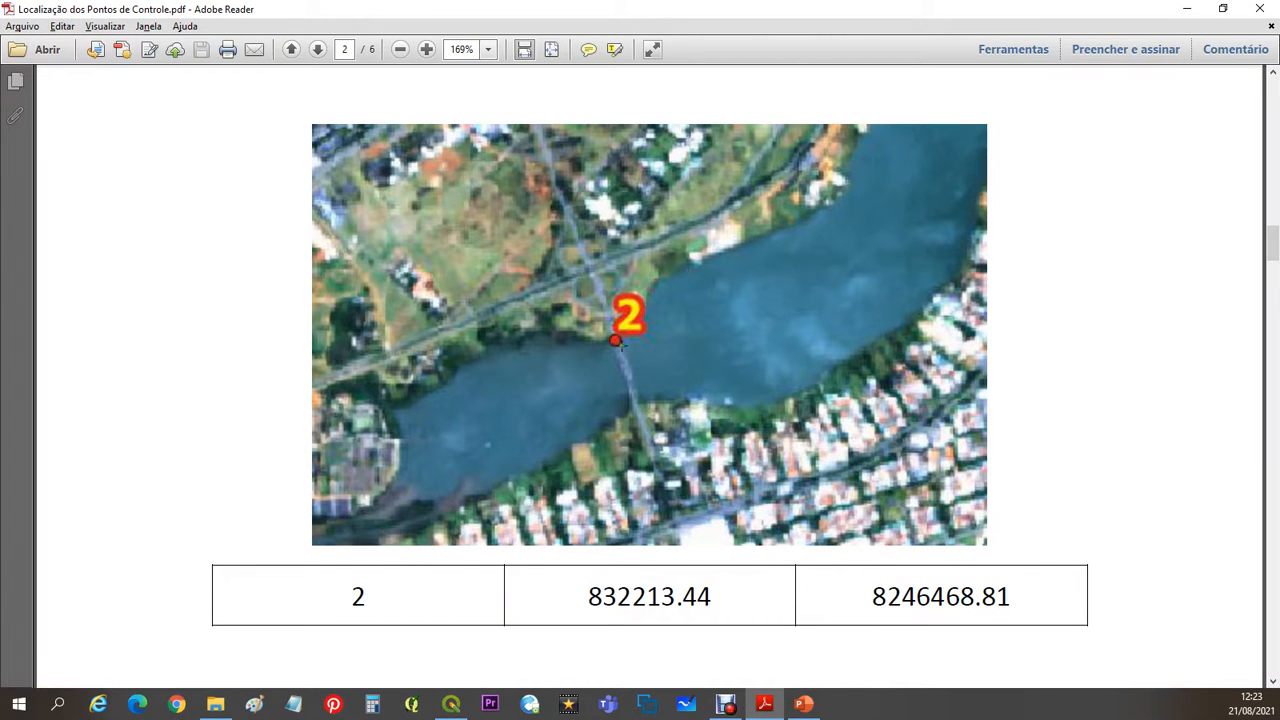
left_click(1187, 8)
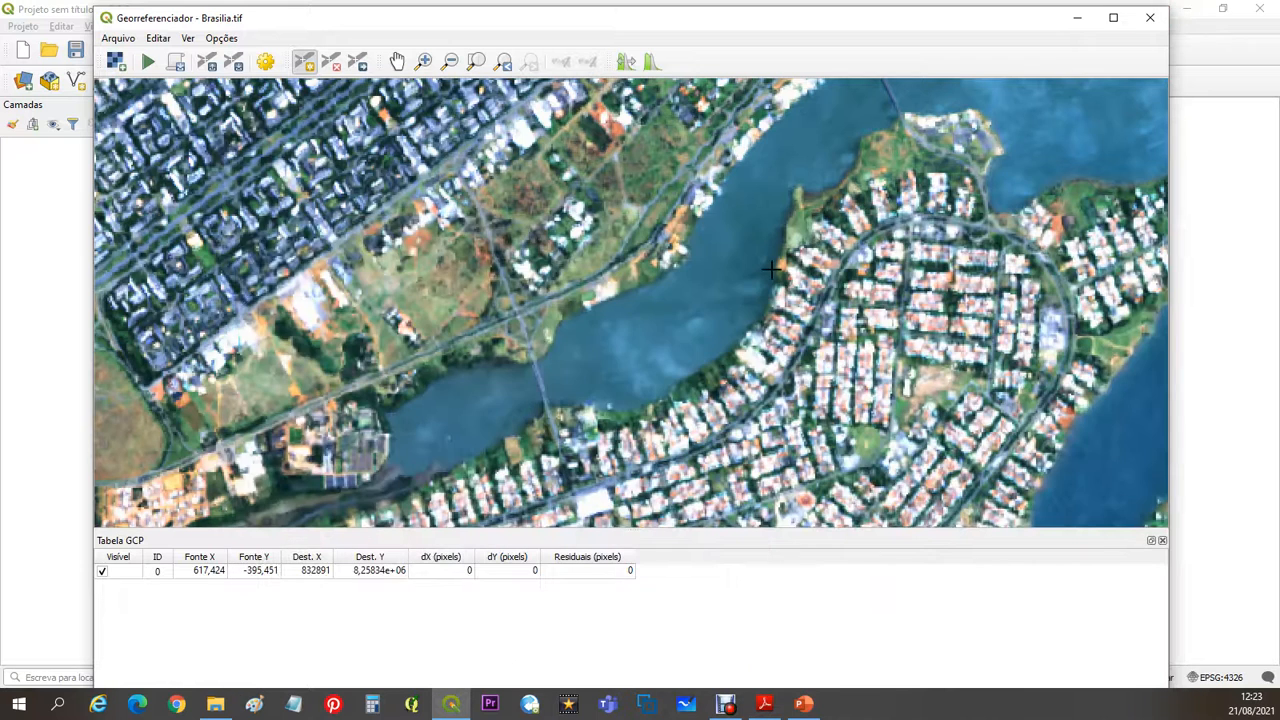
scroll(650, 330, "up", 1)
scroll(417, 407, "up", 1)
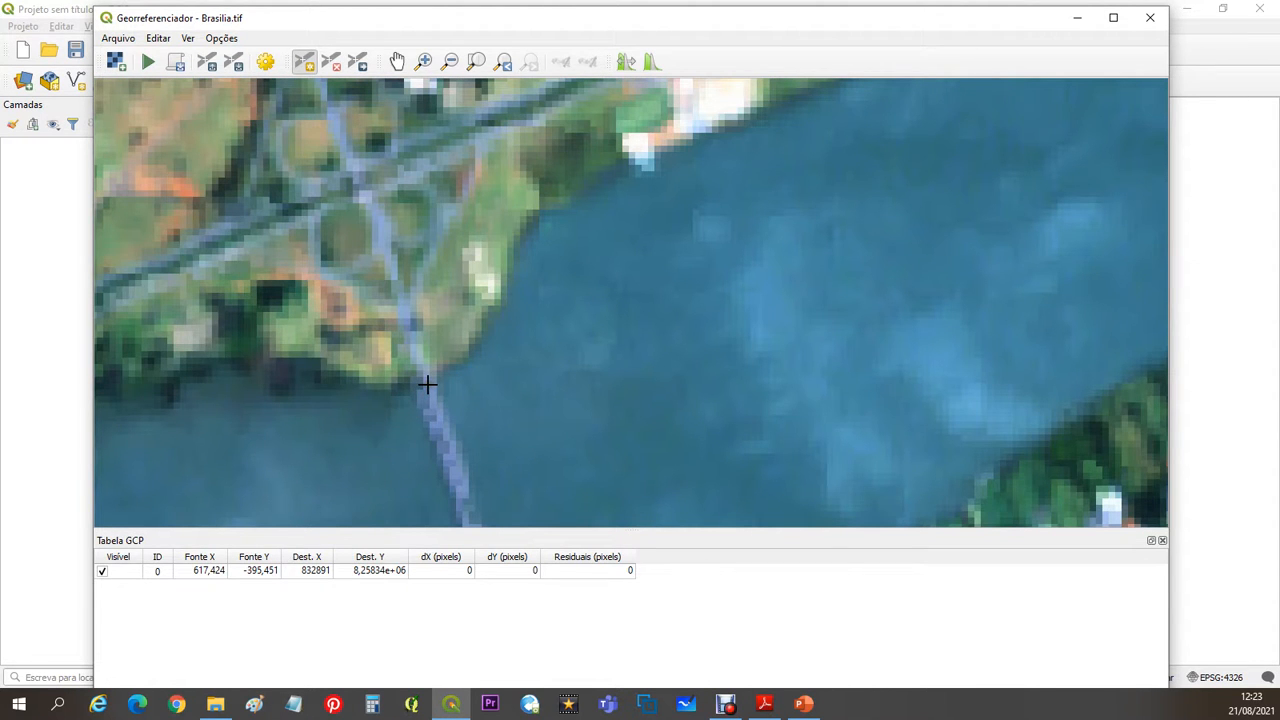
left_click(427, 384)
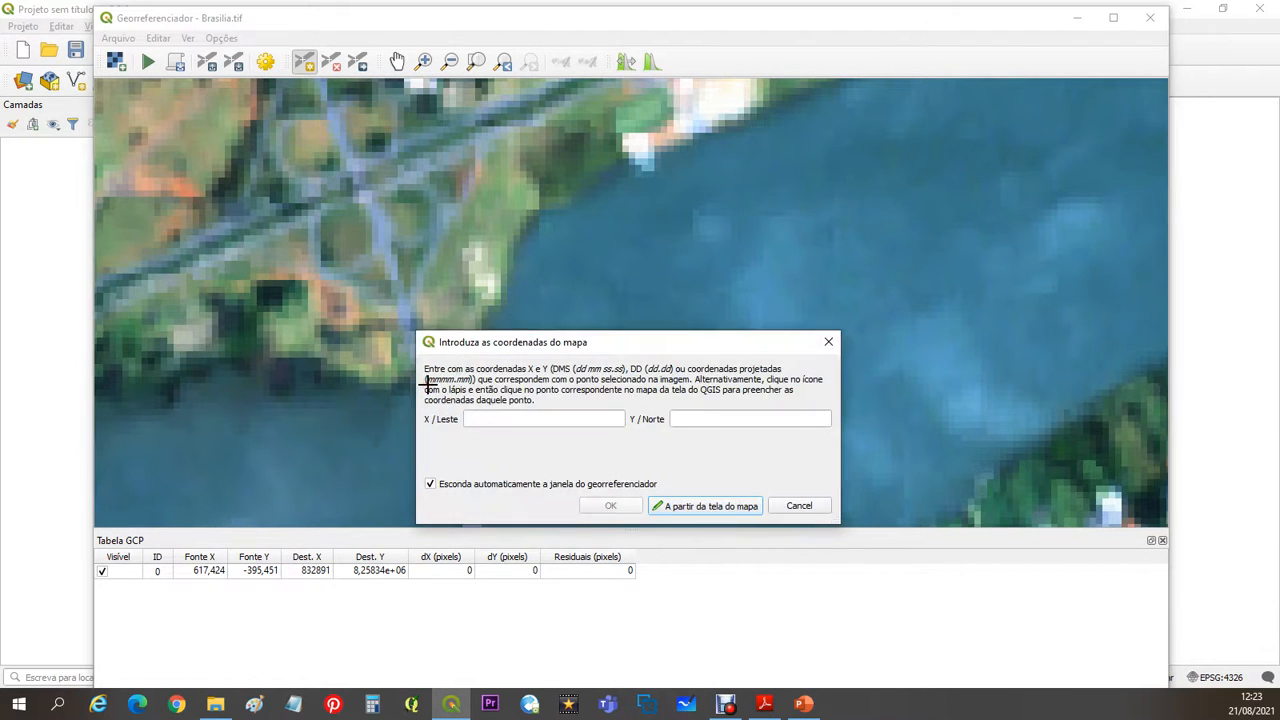
- Copy control point 2's X coordinate 832213.44 from the PDF in Adobe Reader and enter it as X / Leste in QGIS
left_click(763, 704)
left_click_drag(714, 597, 587, 597)
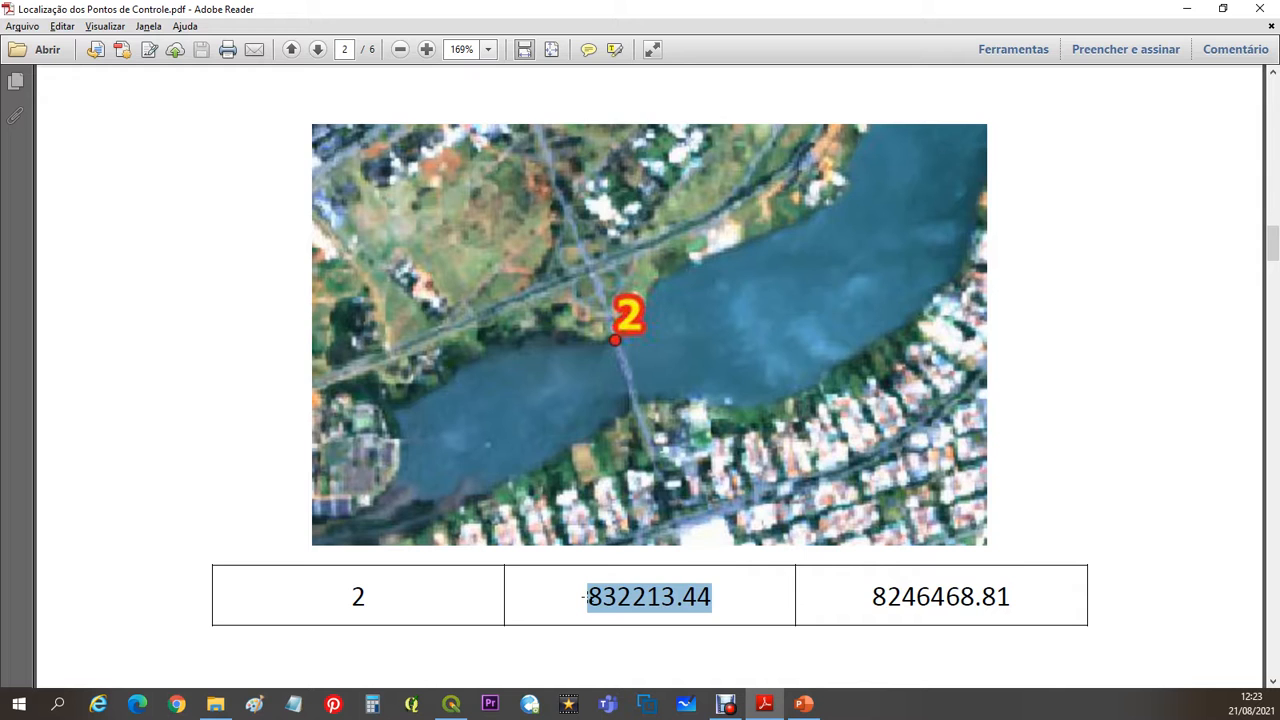
key("alt+Tab")
left_click(551, 419)
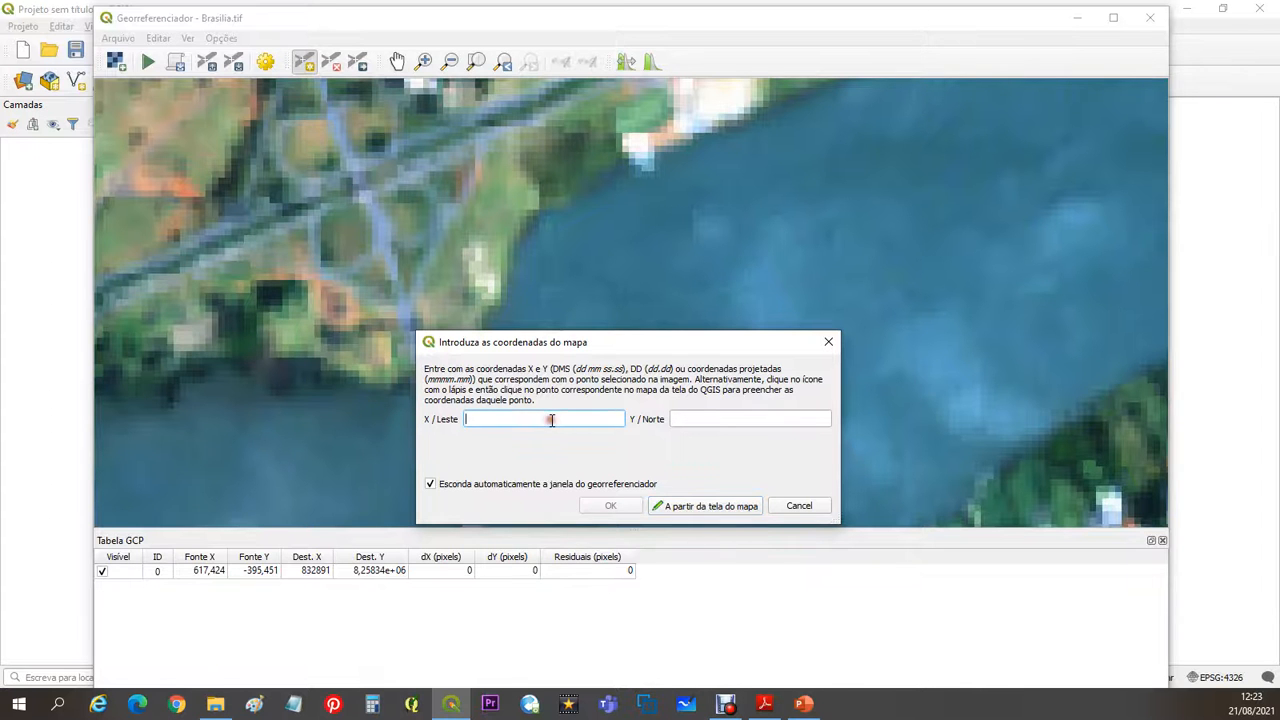
- Copy control point 2's Y coordinate 8246468.81 from the PDF in Adobe Reader, enter it as Y / Norte in QGIS and accept the point
key("alt+Tab")
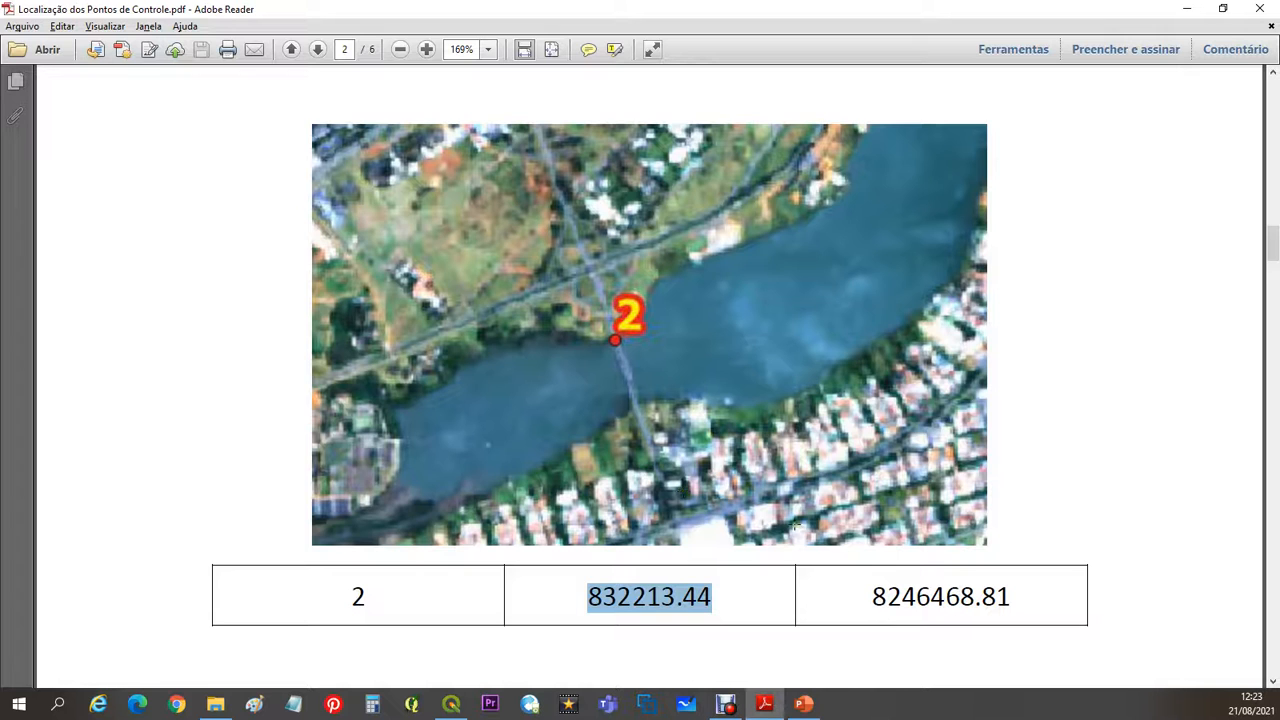
left_click(1005, 599)
left_click_drag(1013, 597, 868, 600)
key("ctrl+c")
key("alt+Tab")
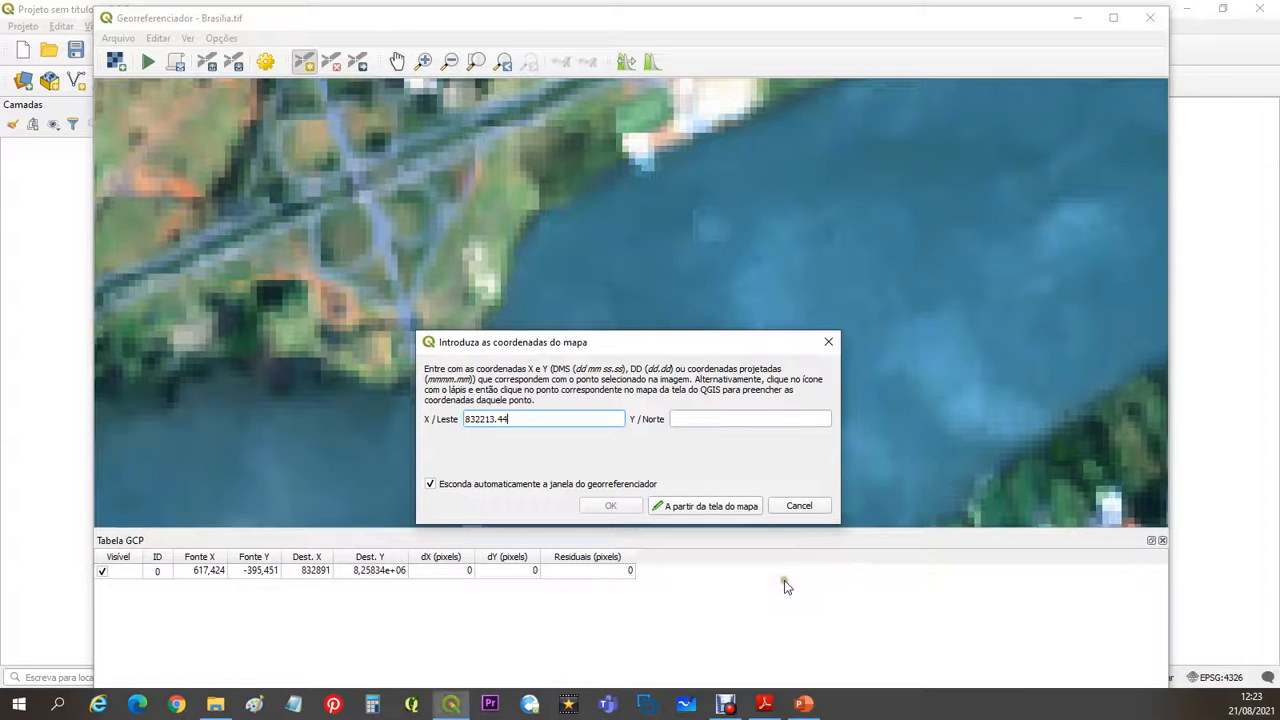
left_click(713, 420)
key("ctrl+v")
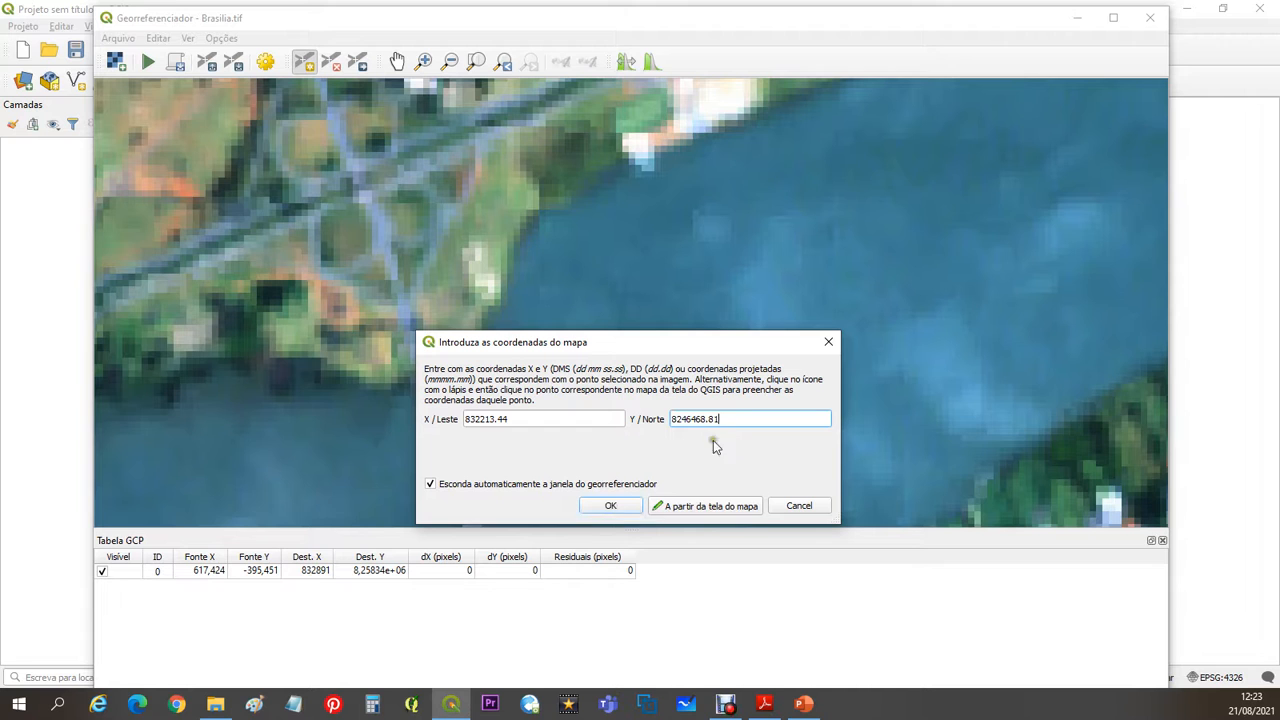
left_click(612, 505)
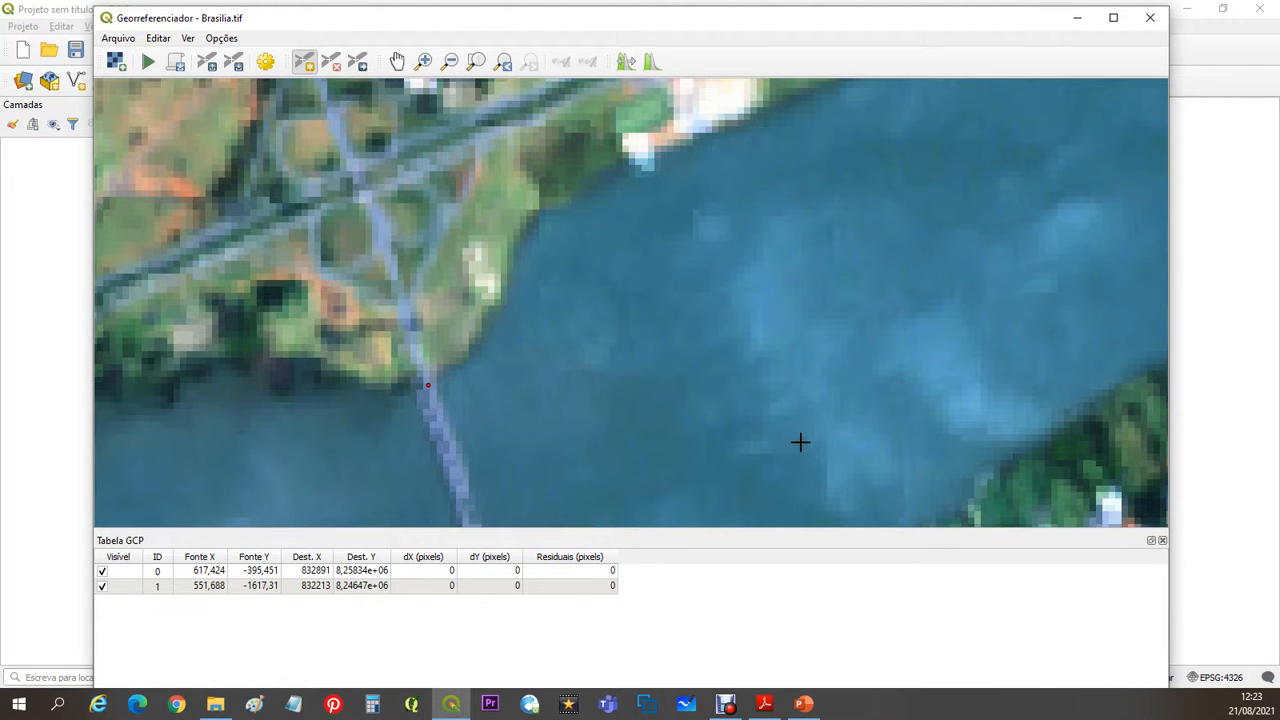
- Place control point 3 on the tip of the lake's western shore peninsula, checking its location against the Adobe Reader PDF
left_click(773, 710)
scroll(745, 600, "down", 5)
left_click(766, 706)
scroll(665, 340, "down", 5)
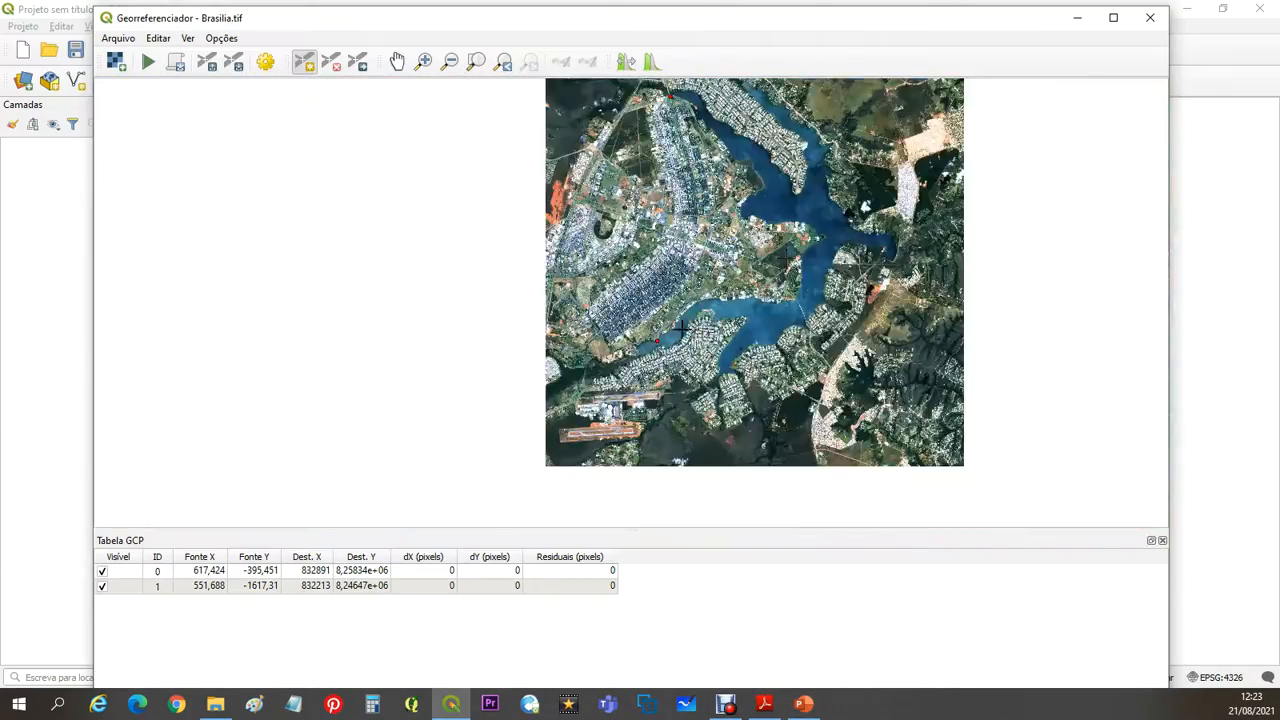
scroll(681, 327, "up", 5)
- Copy control point 3's X coordinate 840873.60 from the PDF in Adobe Reader and enter it as X / Leste in QGIS
key("alt+Tab")
left_click_drag(716, 606, 577, 588)
key("ctrl+c")
key("alt+Tab")
key("ctrl+v")
- Copy control point 3's Y coordinate 8251498.05 from the Adobe Reader PDF, enter it as Y / Norte in QGIS and accept the point
key("alt+Tab")
left_click_drag(1011, 606, 872, 606)
key("ctrl+c")
key("alt+Tab")
key("ctrl+v")
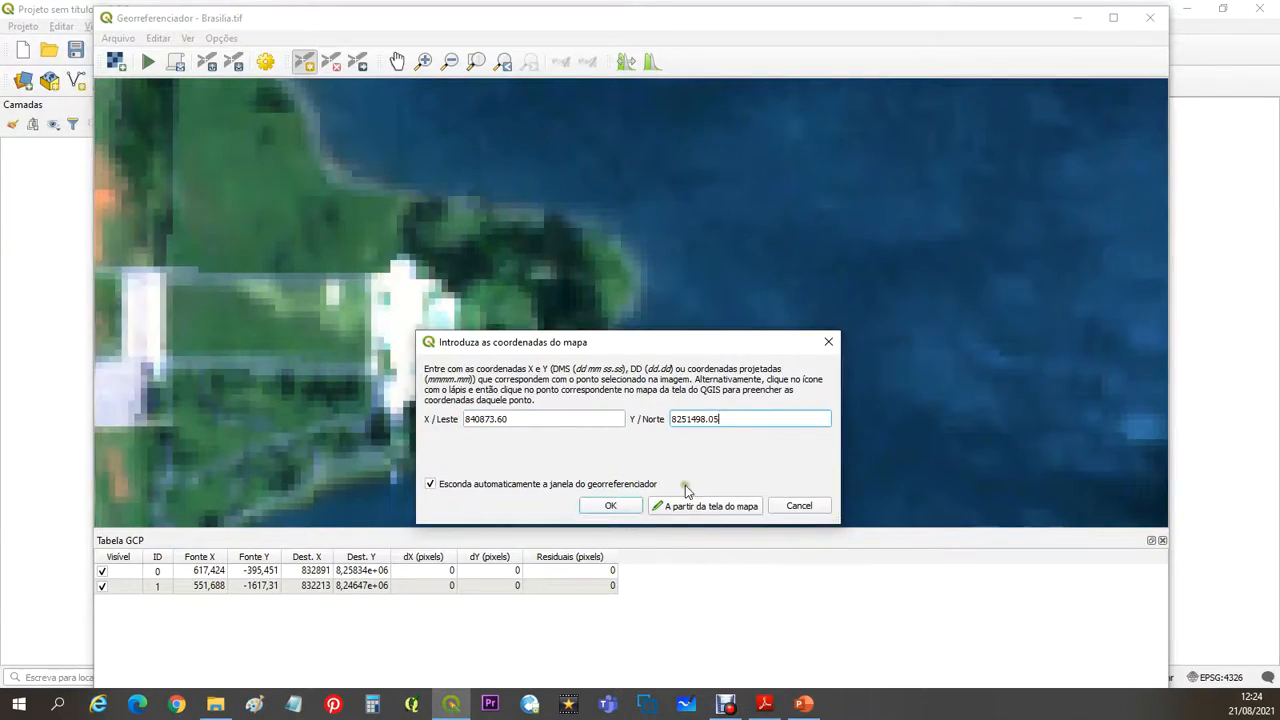
left_click(621, 507)
- Place control point 4 on the road at the southern tip of the eastern lake arm, checking its location against the Adobe Reader PDF
key("alt+Tab")
scroll(652, 503, "down", 5)
key("alt+Tab")
scroll(721, 392, "down", 3)
scroll(992, 498, "up", 3)
key("alt+Tab")
key("alt+Tab")
- Copy control point 4's X coordinate 844345.10 from the PDF in Adobe Reader and enter it as X / Leste in QGIS
key("alt+Tab")
scroll(727, 610, "down", 1)
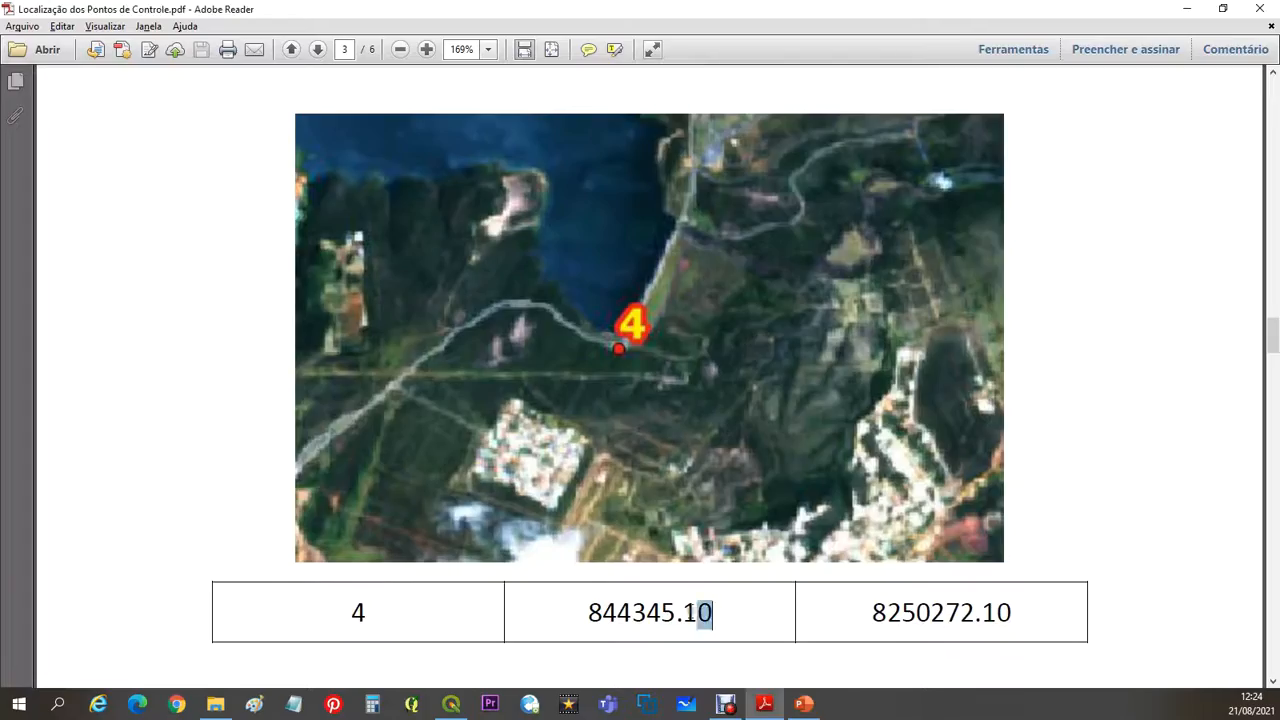
left_click_drag(727, 610, 586, 612)
key("ctrl+c")
- Copy control point 4's Y coordinate 8250272.10 from the Adobe Reader PDF, enter it as Y / Norte in QGIS and accept the point
key("alt+Tab")
key("ctrl+v")
key("alt+Tab")
left_click_drag(1043, 617, 800, 585)
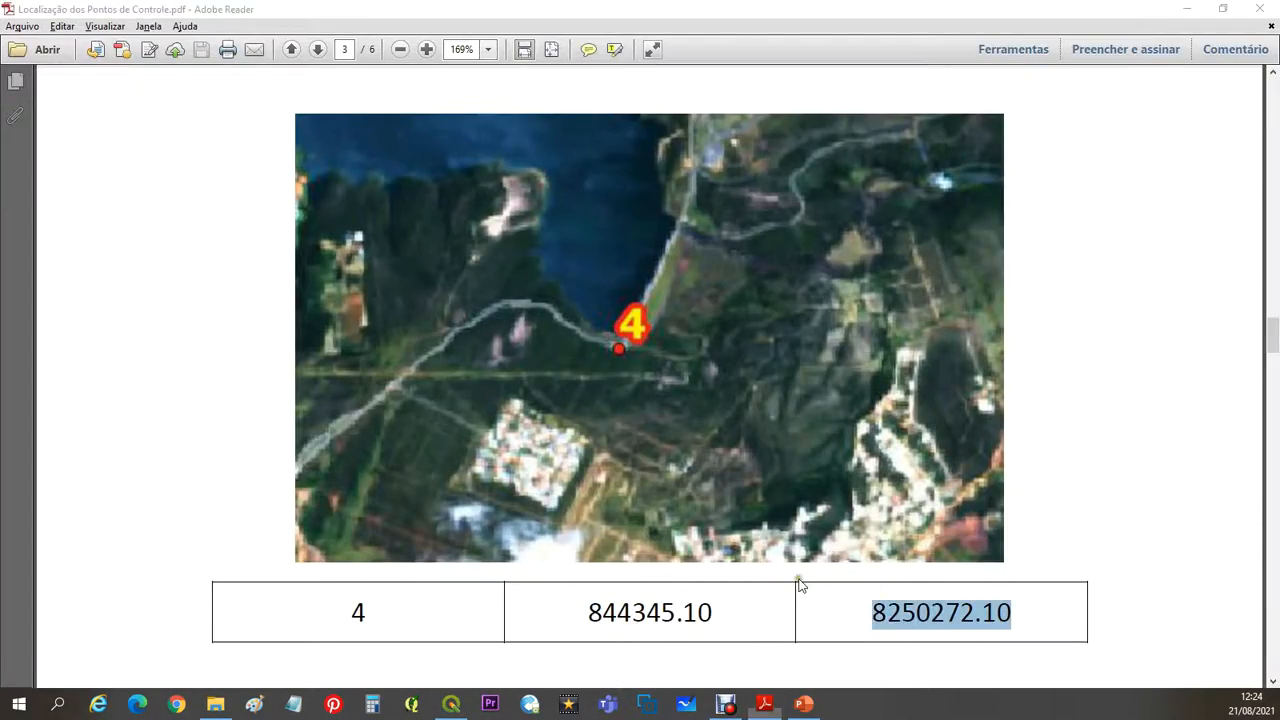
key("ctrl+c")
- Place control point 5 at the road fork in the image's northeastern part, comparing its location with the Adobe Reader PDF
key("alt+Tab")
key("ctrl+v")
left_click(620, 503)
key("alt+Tab")
scroll(620, 503, "down", 5)
key("alt+Tab")
scroll(773, 459, "up", 5)
scroll(773, 459, "down", 9)
scroll(685, 150, "up", 2)
scroll(703, 190, "up", 4)
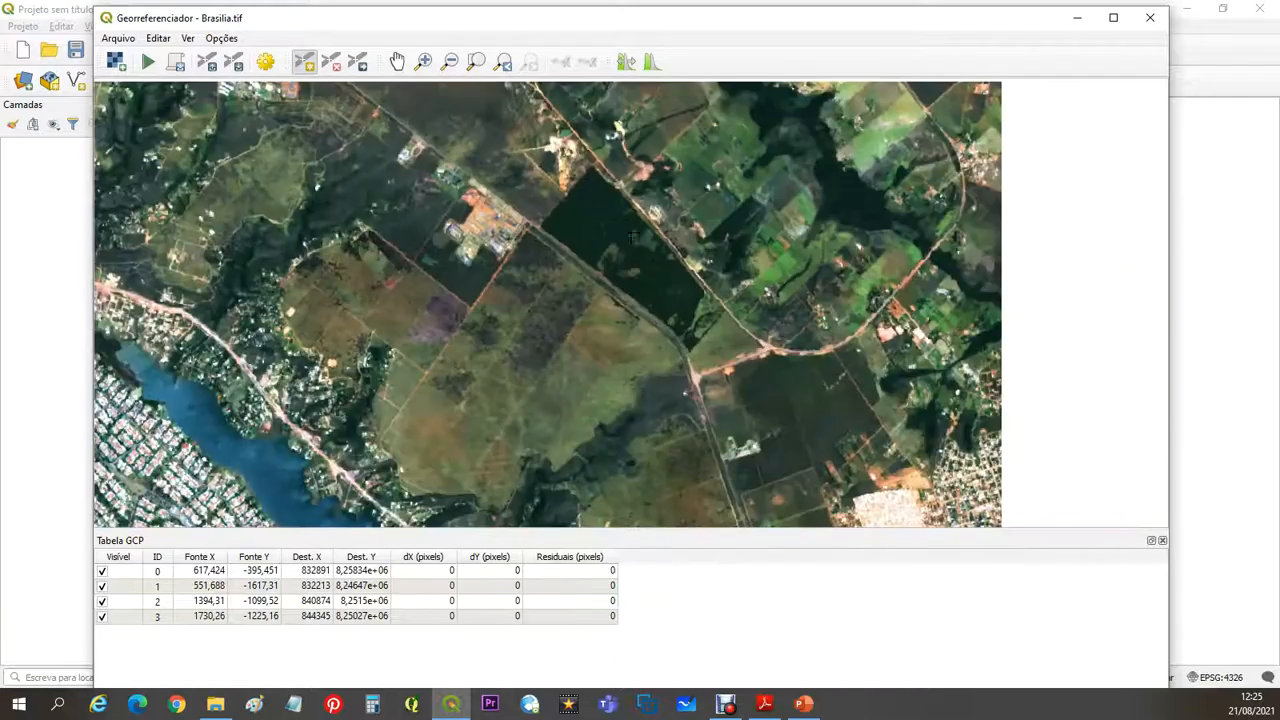
scroll(1067, 347, "up", 3)
scroll(1067, 347, "down", 5)
key("alt+Tab")
- Copy control point 5's coordinates, X 846581.76 and Y 8259582.04, from the Adobe Reader PDF into QGIS and accept the point
key("alt+Tab")
scroll(560, 200, "up", 5)
left_click(556, 200)
key("alt+Tab")
key("alt+Tab")
key("alt+Tab")
left_click_drag(1018, 535, 840, 531)
key("ctrl+c")
key("alt+Tab")
left_click(734, 419)
key("ctrl+v")
left_click(628, 504)
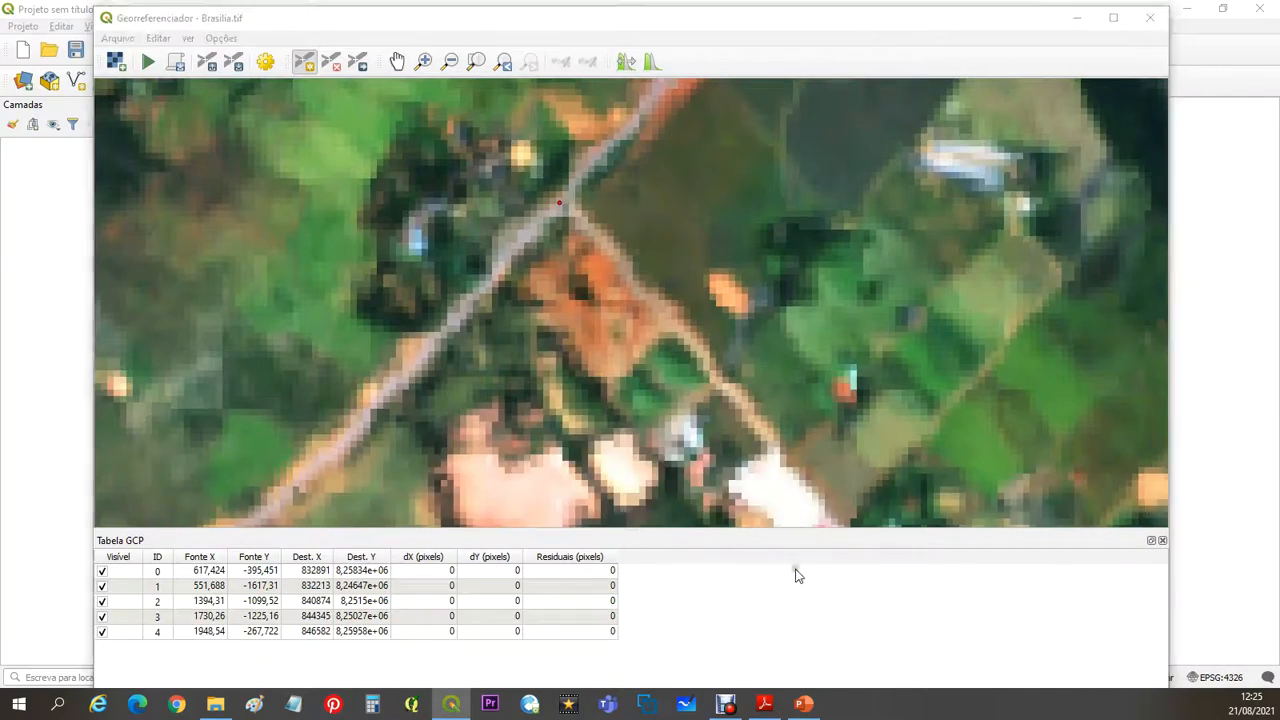
- Place control point 6 at the eastern corner of the dirt tracks in the dark southeastern vegetation, checking it against the Adobe Reader PDF
key("alt+Tab")
left_click_drag(1272, 450, 1255, 132)
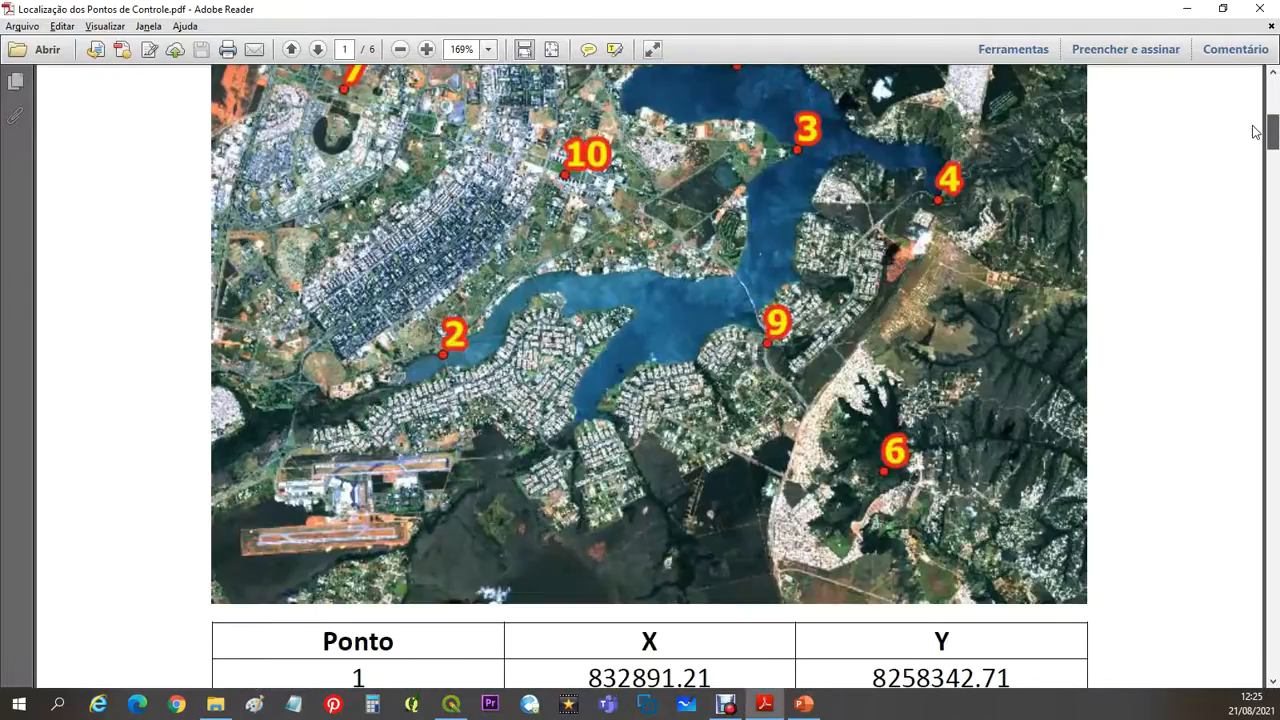
key("alt+Tab")
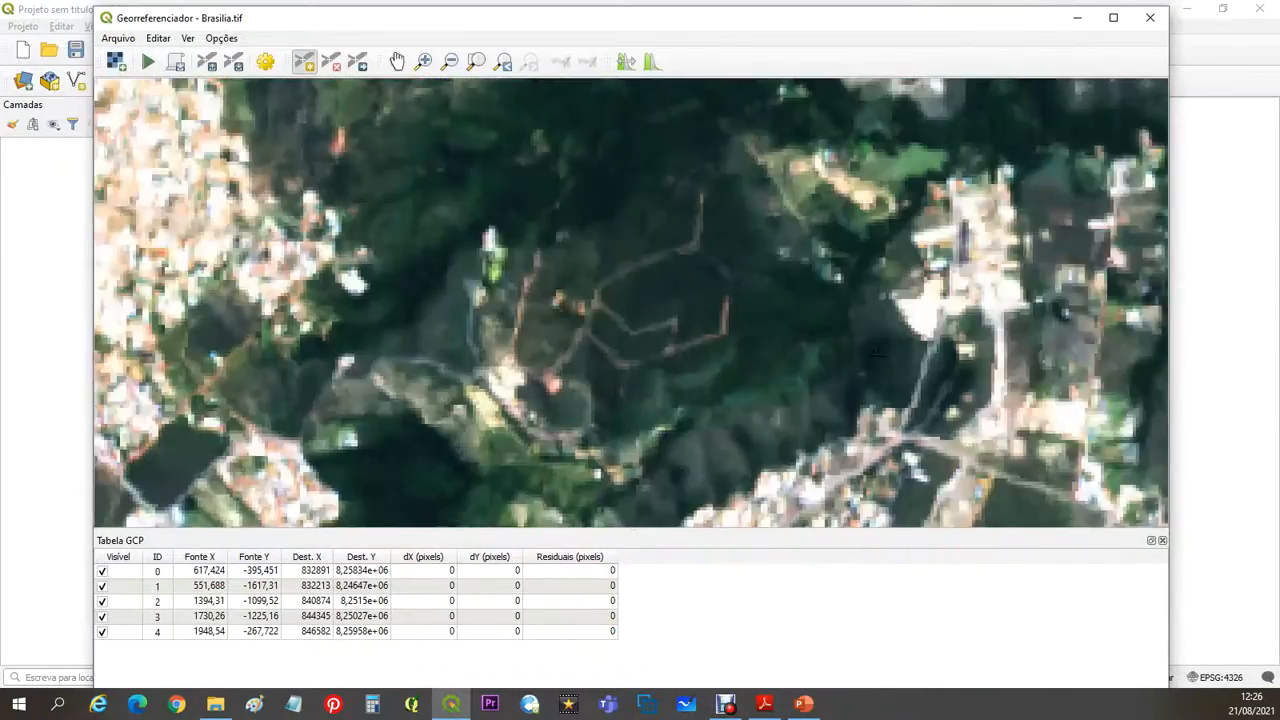
key("alt+Tab")
scroll(929, 386, "down", 10)
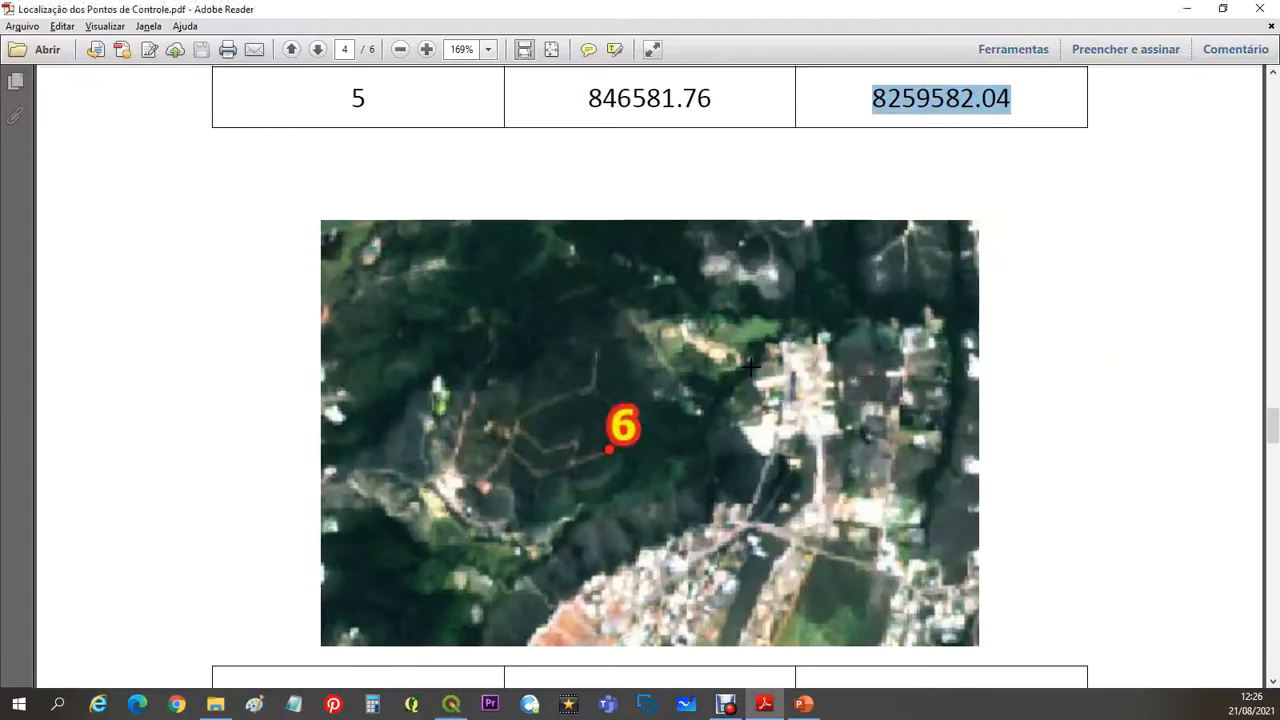
key("alt+Tab")
scroll(720, 330, "up", 3)
left_click(728, 336)
- Copy control point 6's X and Y coordinates from the Adobe Reader PDF into QGIS and accept the point
key("alt+Tab")
key("alt+Tab")
left_click(586, 419)
key("ctrl+v")
key("alt+Tab")
double_click(871, 540)
- Place control point 7 where the diagonal road meets the northern avenue in the west of the city, checking it against the Adobe Reader PDF
key("alt+Tab")
left_click(722, 419)
key("alt+Tab")
scroll(640, 370, "up", 10)
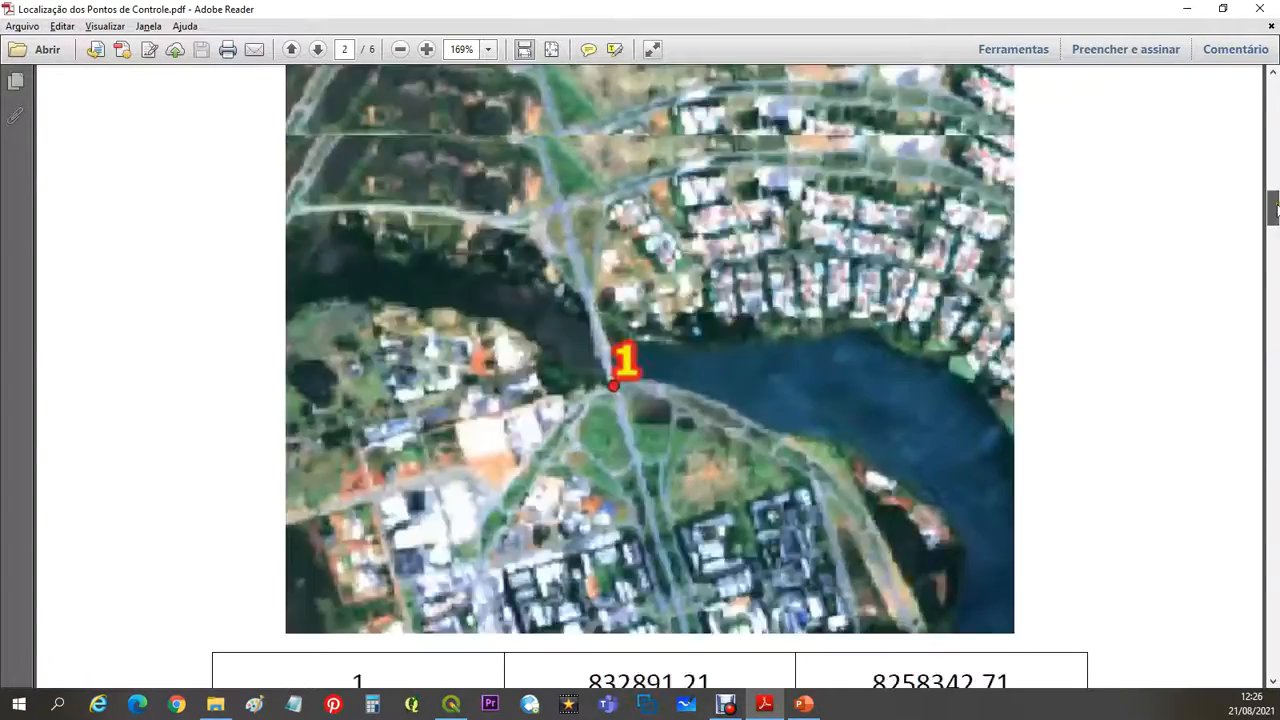
key("alt+Tab")
left_click(486, 60)
scroll(490, 288, "up", 3)
key("alt+Tab")
left_click_drag(1256, 115, 1127, 468)
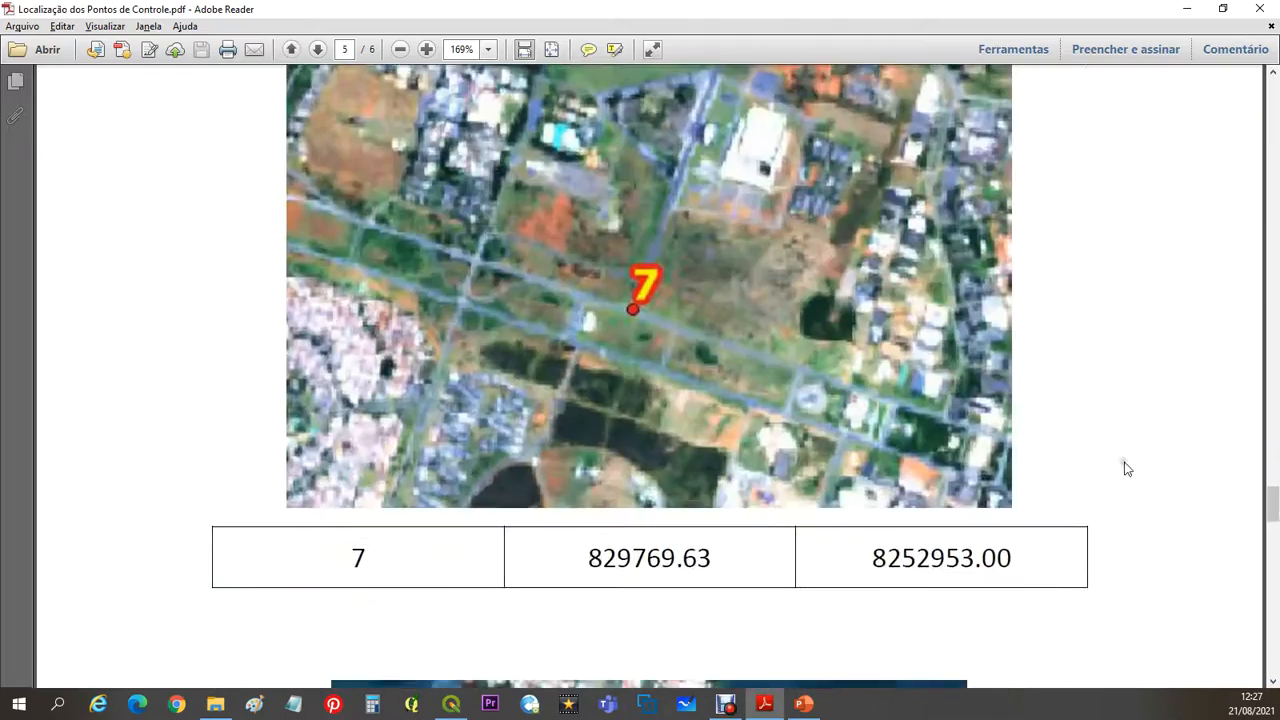
key("alt+Tab")
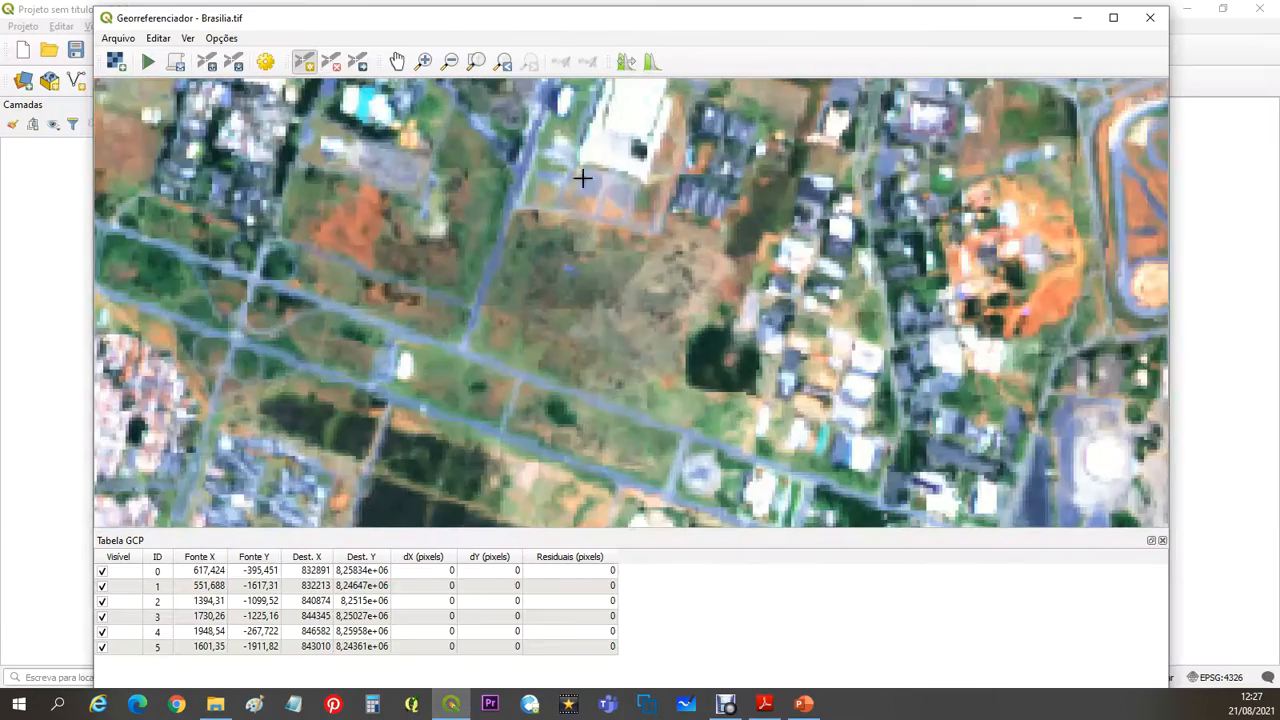
left_click(463, 350)
- Copy control point 7's X coordinate 829769.63 from the PDF in Adobe Reader and enter it as X / Leste in QGIS
key("alt+Tab")
double_click(654, 534)
key("ctrl+c")
key("alt+Tab")
key("ctrl+v")
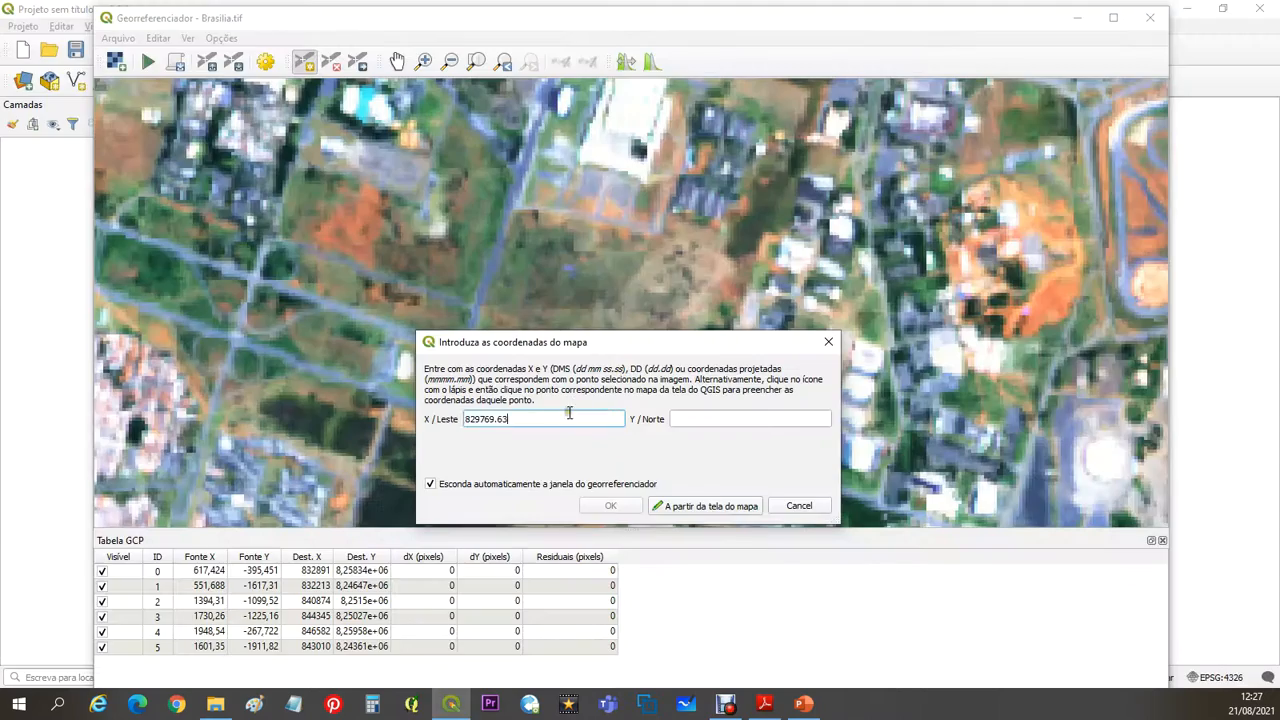
- Copy control point 7's Y coordinate 8252953.00 from the Adobe Reader PDF, enter it as Y / Norte in QGIS and accept the point
key("alt+Tab")
left_click_drag(1016, 562, 868, 559)
key("ctrl+c")
key("alt+Tab")
left_click(727, 419)
key("ctrl+v")
left_click(619, 507)
- Place control point 8 at the southern tip of the built-up lake peninsula, comparing its location with the Adobe Reader PDF
key("alt+Tab")
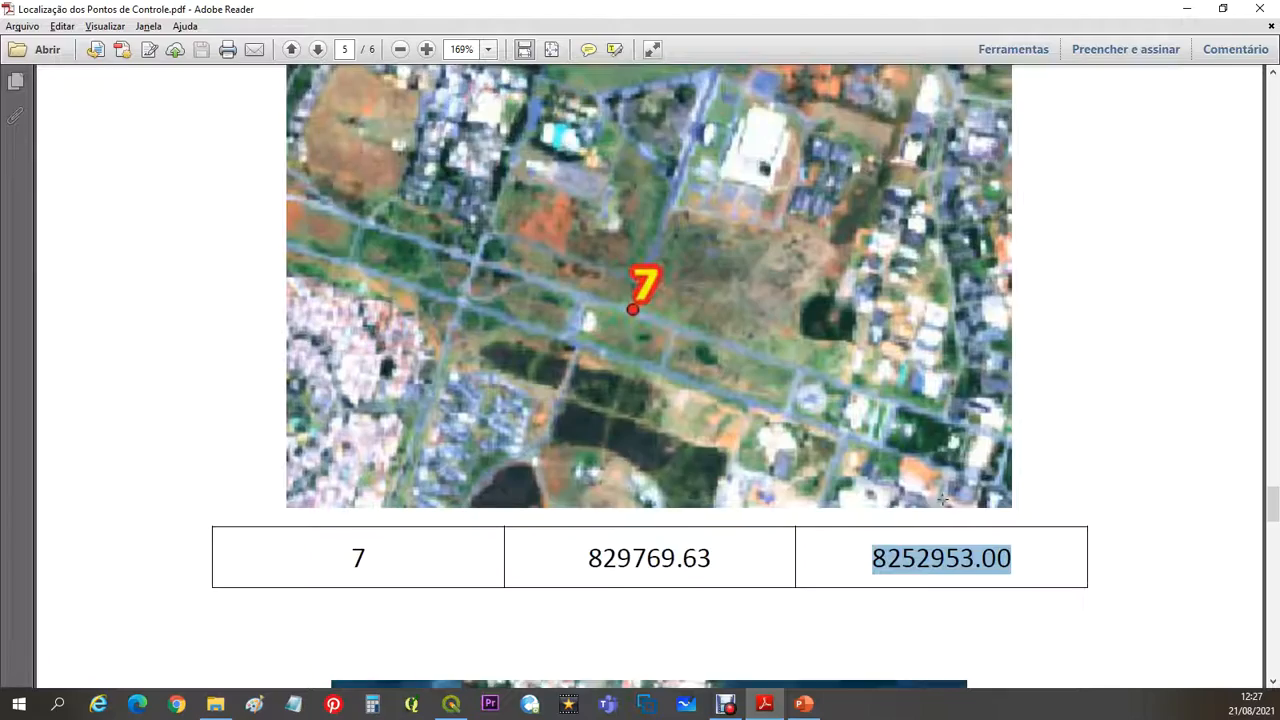
scroll(943, 499, "down", 3)
mouse_move(1271, 507)
left_mouse_down()
mouse_move(1268, 85)
mouse_move(1257, 413)
mouse_move(1268, 530)
left_mouse_up()
scroll(1140, 194, "down", 5)
key("alt+Tab")
scroll(894, 286, "up", 5)
key("alt+Tab")
- Copy control point 8's X coordinate 839399.22 from the PDF in Adobe Reader and enter it as X / Leste in QGIS
key("alt+Tab")
key("alt+Tab")
key("alt+Tab")
left_click(651, 395)
key("alt+Tab")
left_click_drag(712, 656, 580, 651)
key("alt+Tab")
- Copy control point 8's Y coordinate 8253555.06 from the Adobe Reader PDF, enter it as Y / Norte in QGIS and accept the point
key("alt+Tab")
left_click_drag(1012, 656, 860, 647)
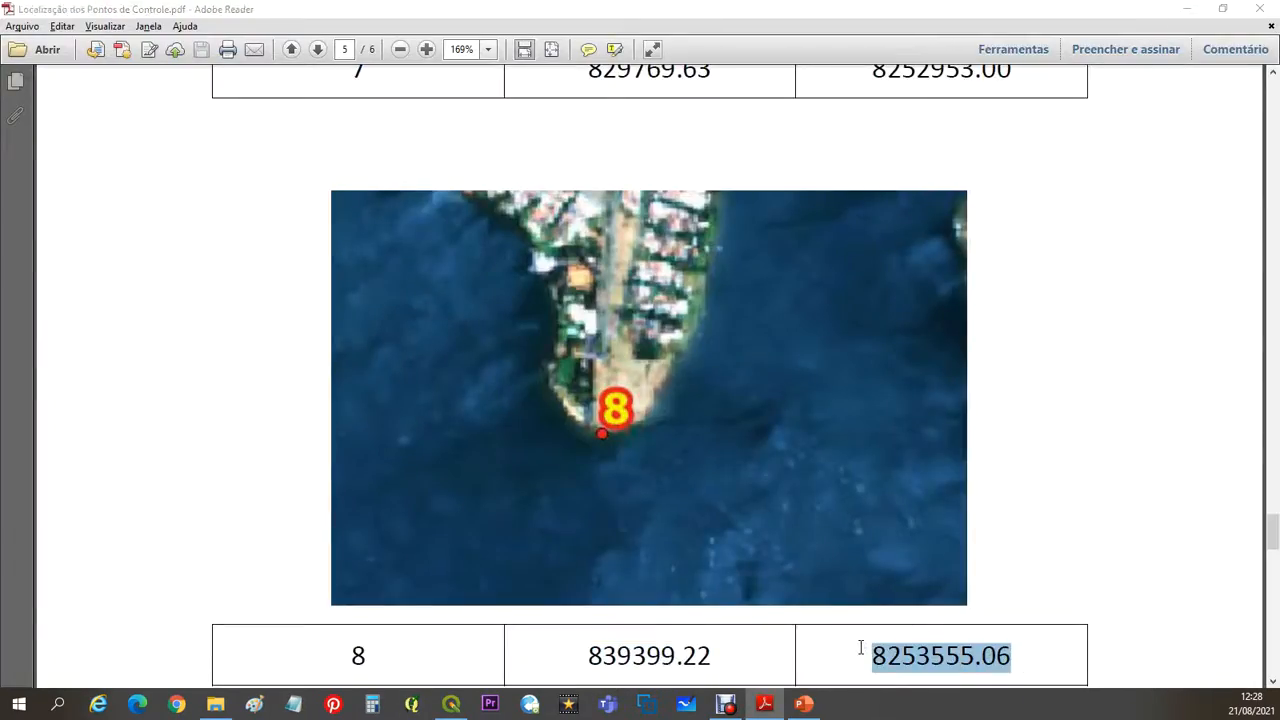
key("ctrl+c")
- Place control point 9 at the road intersection just south of the southeastern lake bridge, checking its location against the Adobe Reader PDF
key("alt+Tab")
left_click(740, 418)
key("ctrl+v")
left_click(612, 506)
key("alt+Tab")
left_click_drag(1272, 531, 1254, 608)
scroll(978, 272, "down", 5)
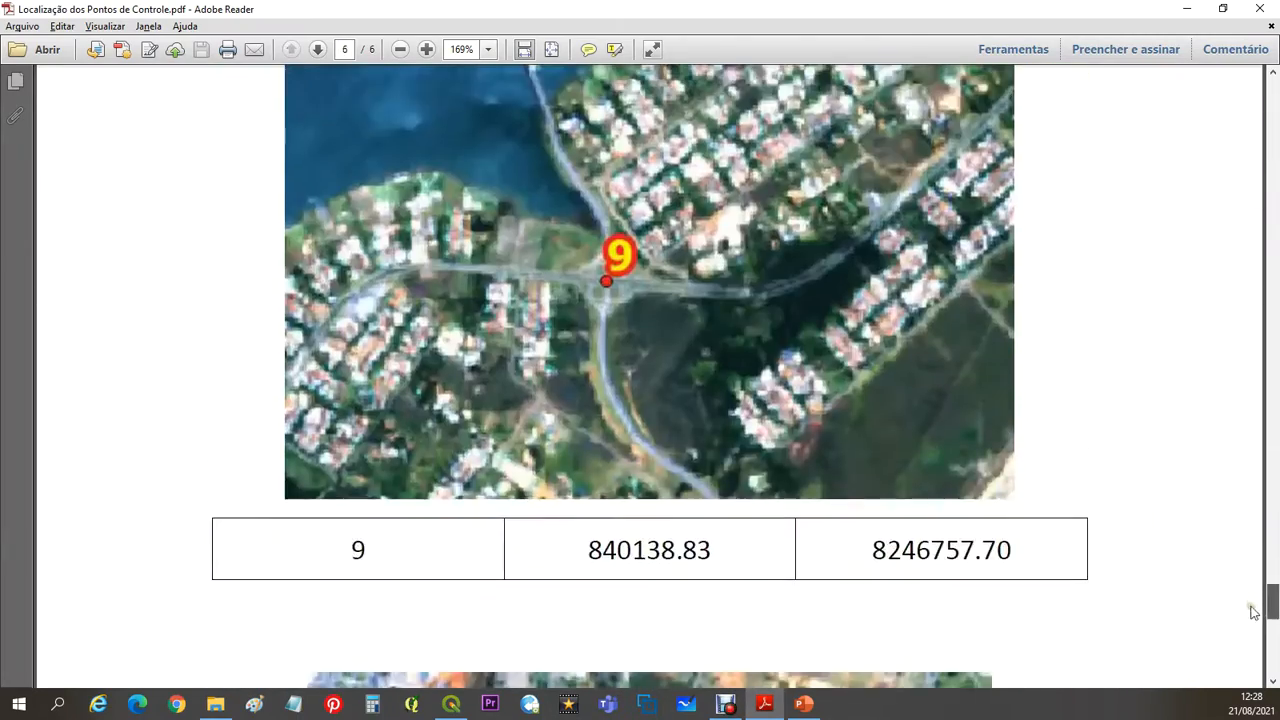
key("alt+Tab")
scroll(743, 297, "down", 5)
scroll(760, 452, "up", 5)
key("alt+Tab")
- Copy control point 9's X coordinate 840138.83 from the PDF in Adobe Reader and enter it as X / Leste in QGIS
key("alt+Tab")
left_click(719, 253)
key("alt+Tab")
left_click_drag(706, 549, 586, 549)
- Copy control point 9's Y coordinate 8246757.70 from the Adobe Reader PDF, enter it as Y / Norte in QGIS and accept the point
key("alt+Tab")
key("Tab")
key("alt+Tab")
left_click_drag(1015, 549, 837, 554)
key("ctrl+c")
- Place control point 10 where the cross street meets the avenue south of the central green strip, checking it against the Adobe Reader PDF
key("alt+Tab")
key("ctrl+v")
key("Return")
key("alt+Tab")
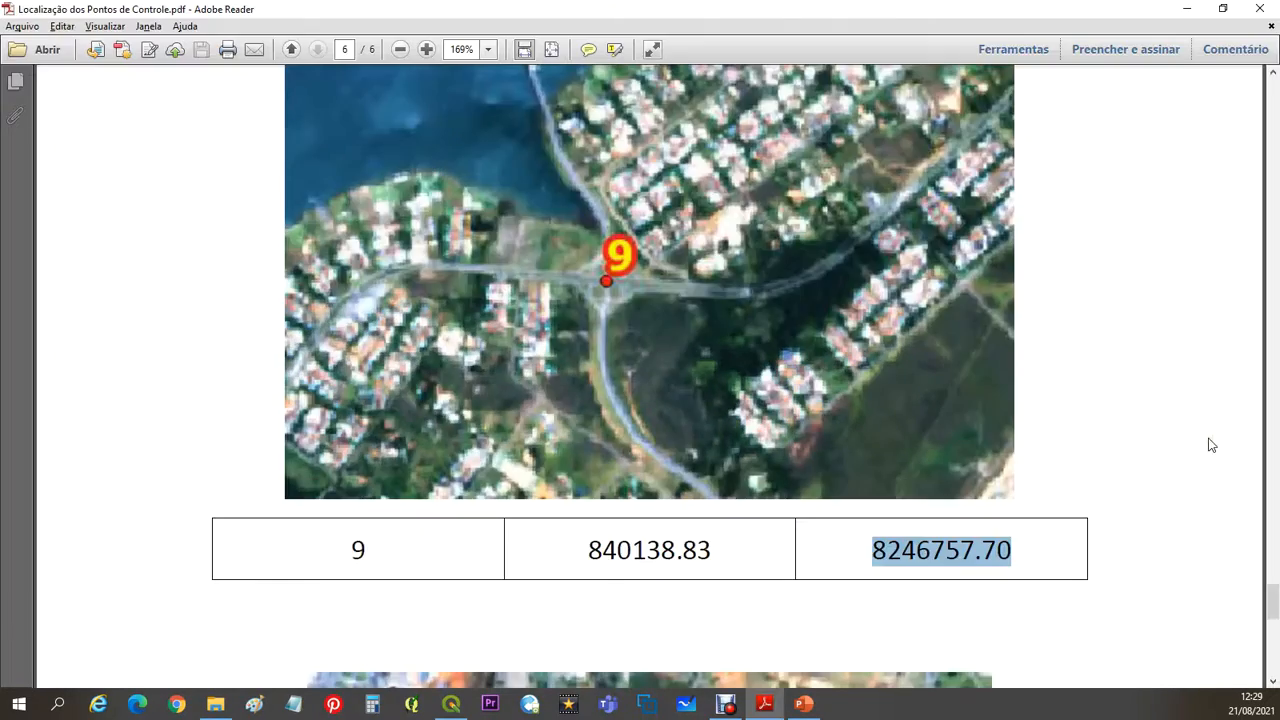
left_click_drag(1273, 602, 1243, 640)
key("alt+Tab")
scroll(549, 176, "up", 5)
key("alt+Tab")
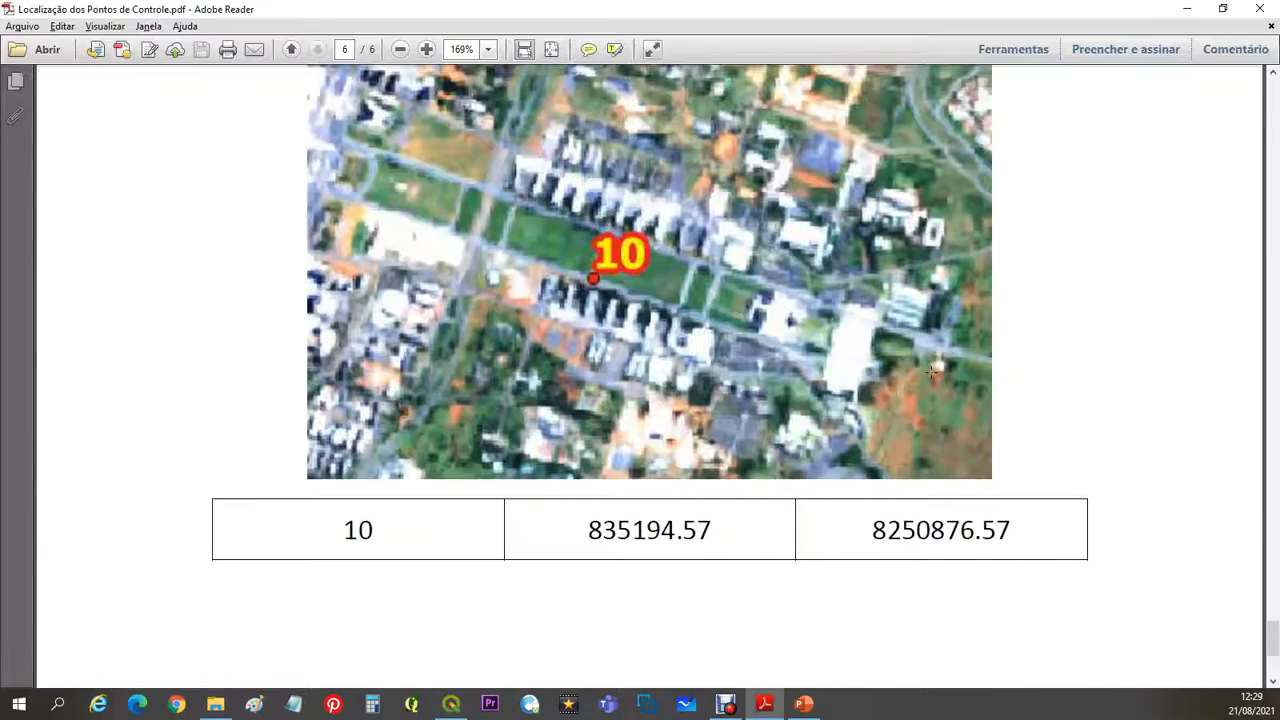
key("alt+Tab")
- Copy control point 10's X coordinate 835194.57 from the PDF in Adobe Reader and enter it as X / Leste in QGIS
key("alt+Tab")
key("alt+Tab")
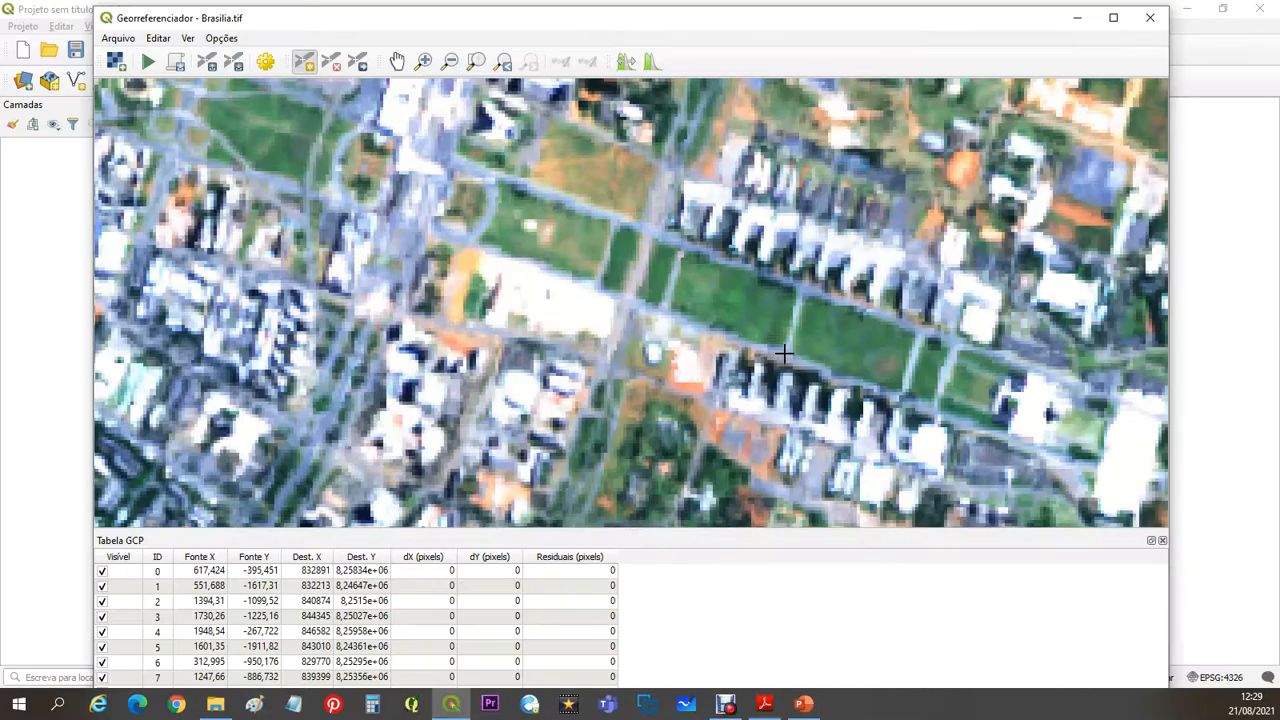
left_click(784, 355)
key("alt+Tab")
left_click_drag(737, 534, 582, 530)
key("ctrl+c")
- Copy control point 10's Y coordinate 8250876.57 from the Adobe Reader PDF, enter it as Y / Norte in QGIS and accept the point
key("alt+Tab")
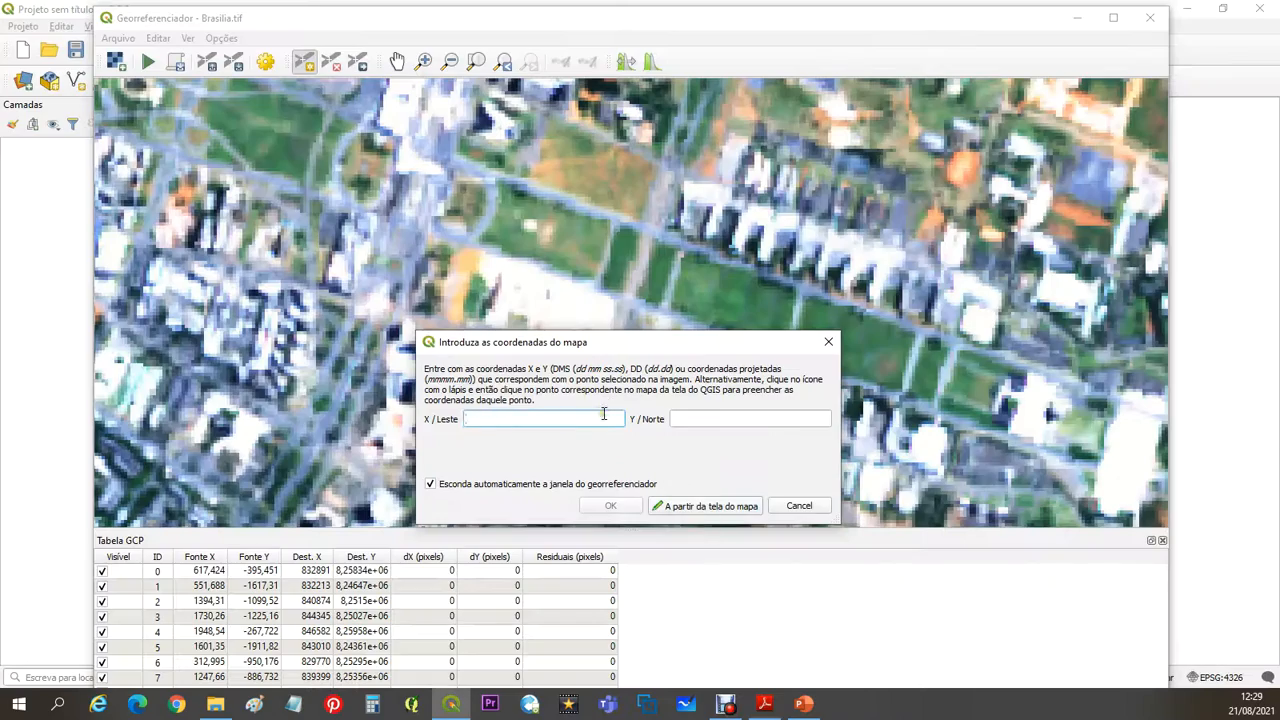
key("ctrl+v")
left_click(695, 419)
key("alt+Tab")
left_click_drag(872, 528, 1022, 530)
key("ctrl+c")
key("alt+Tab")
key("ctrl+v")
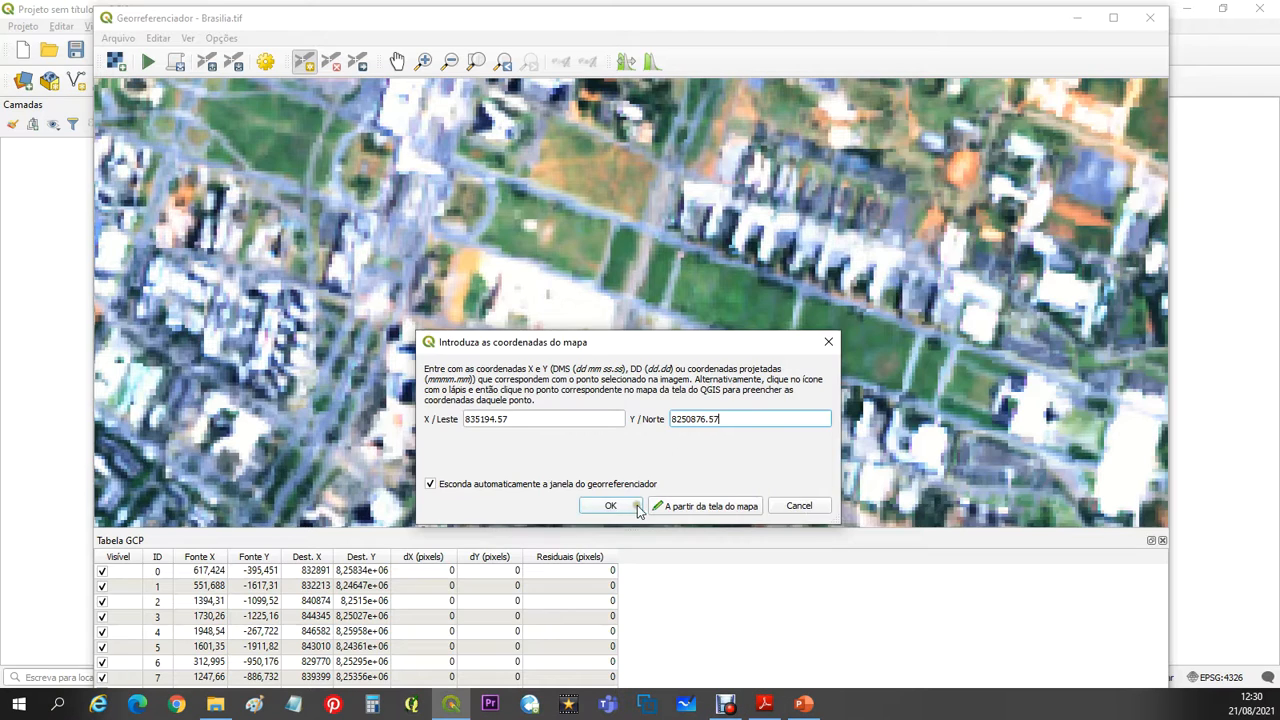
left_click(610, 505)
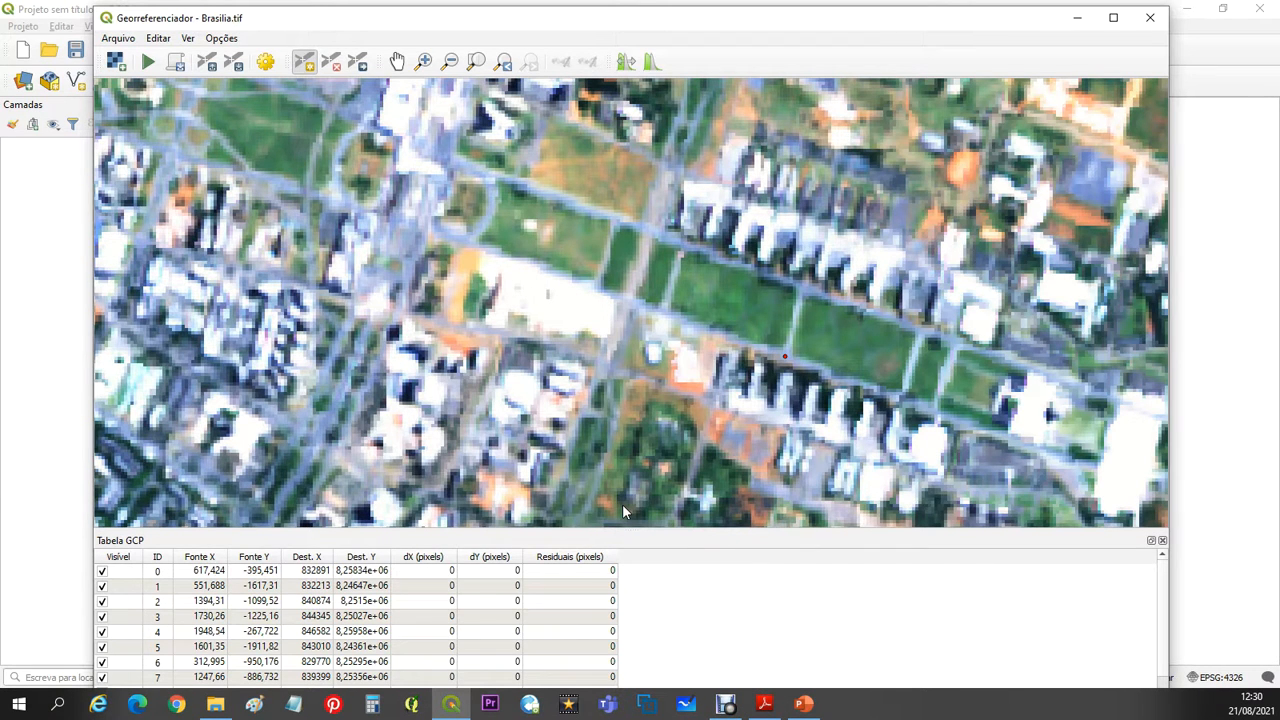
- Enlarge the GCP table to list all the control points and bring the whole Brasilia image into view
left_click_drag(807, 528, 811, 477)
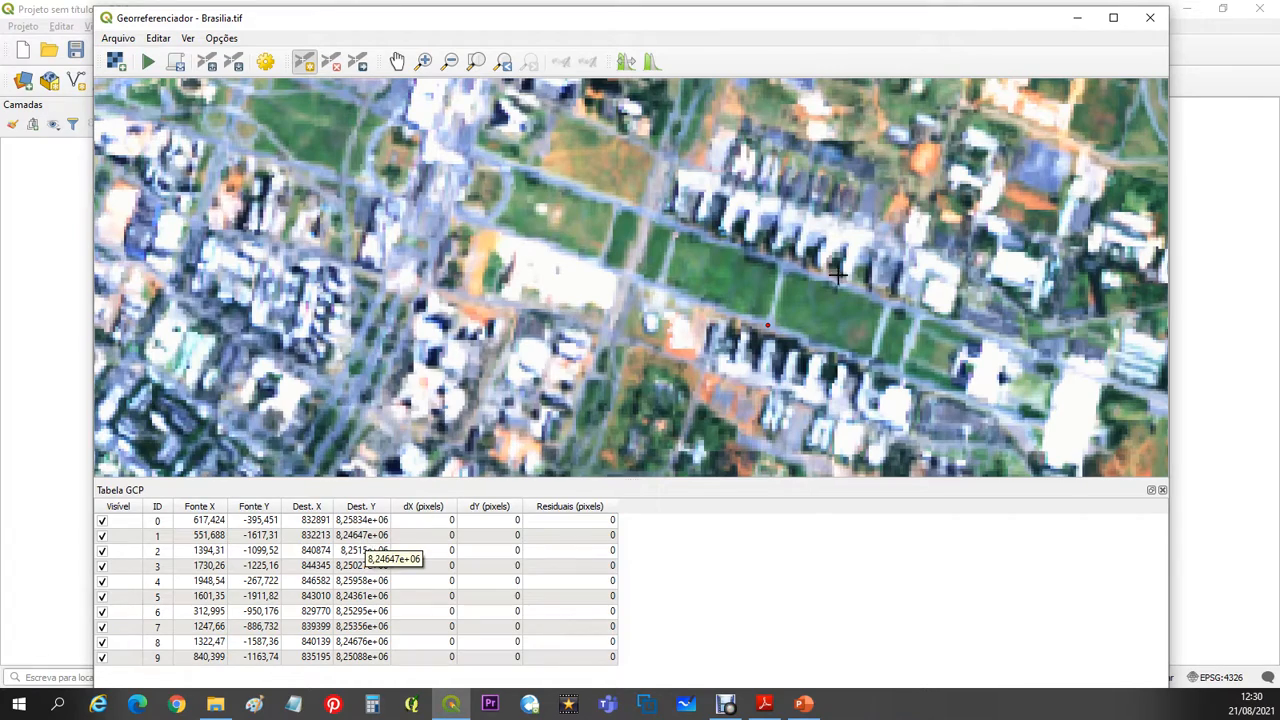
scroll(868, 248, "down", 5)
scroll(866, 252, "down", 3)
left_click_drag(860, 253, 590, 258)
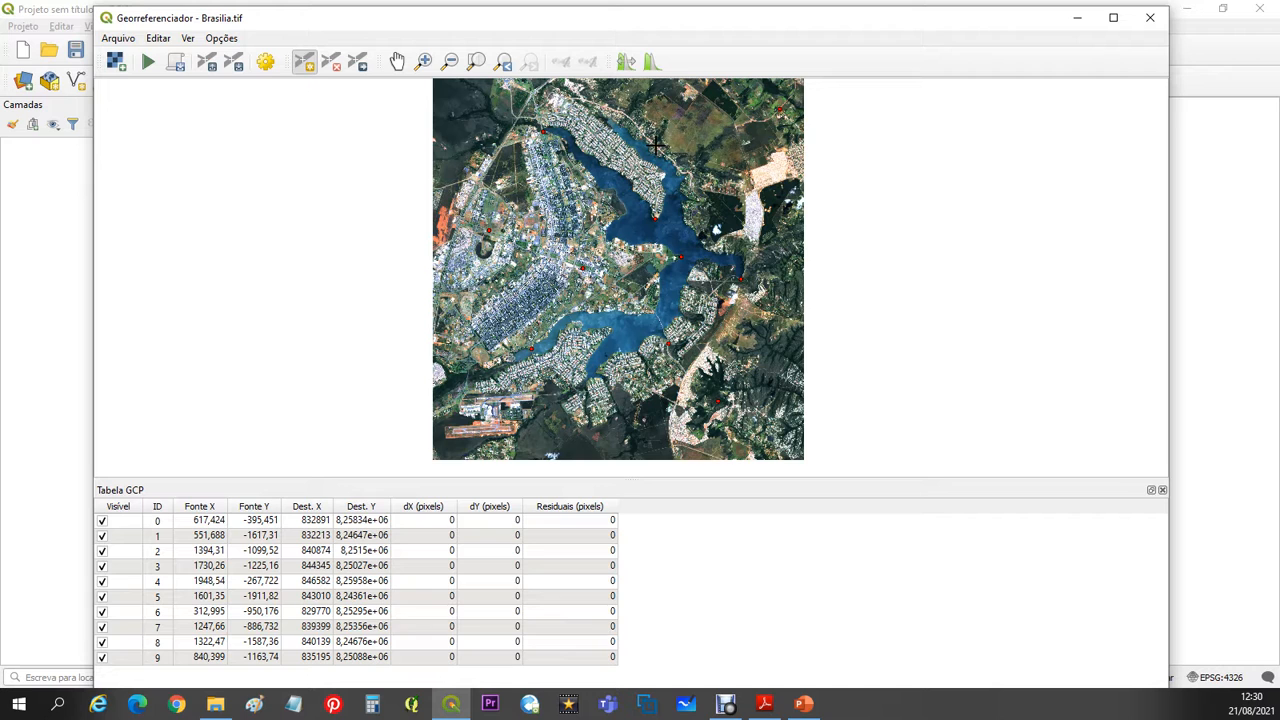
- In the transformation settings, set the transformation type to Polinomial 1 and keep Vizinho mais próximo as the resampling method
left_click(221, 40)
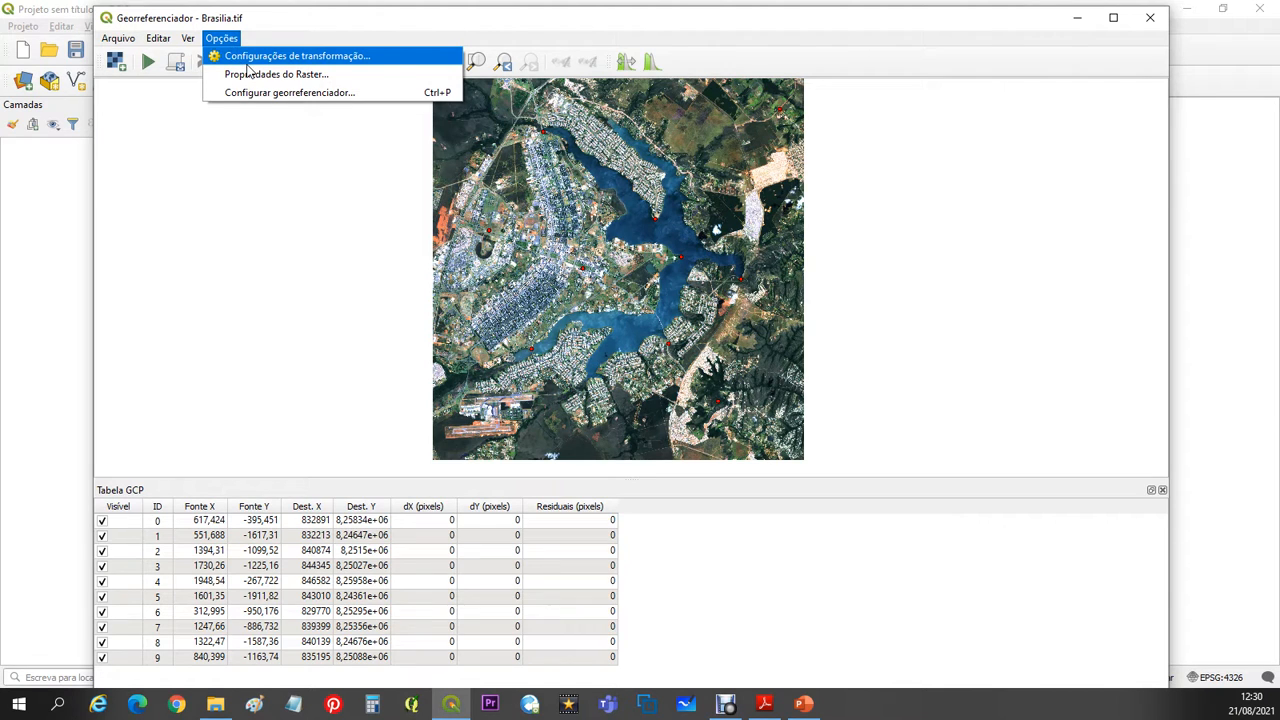
left_click(354, 66)
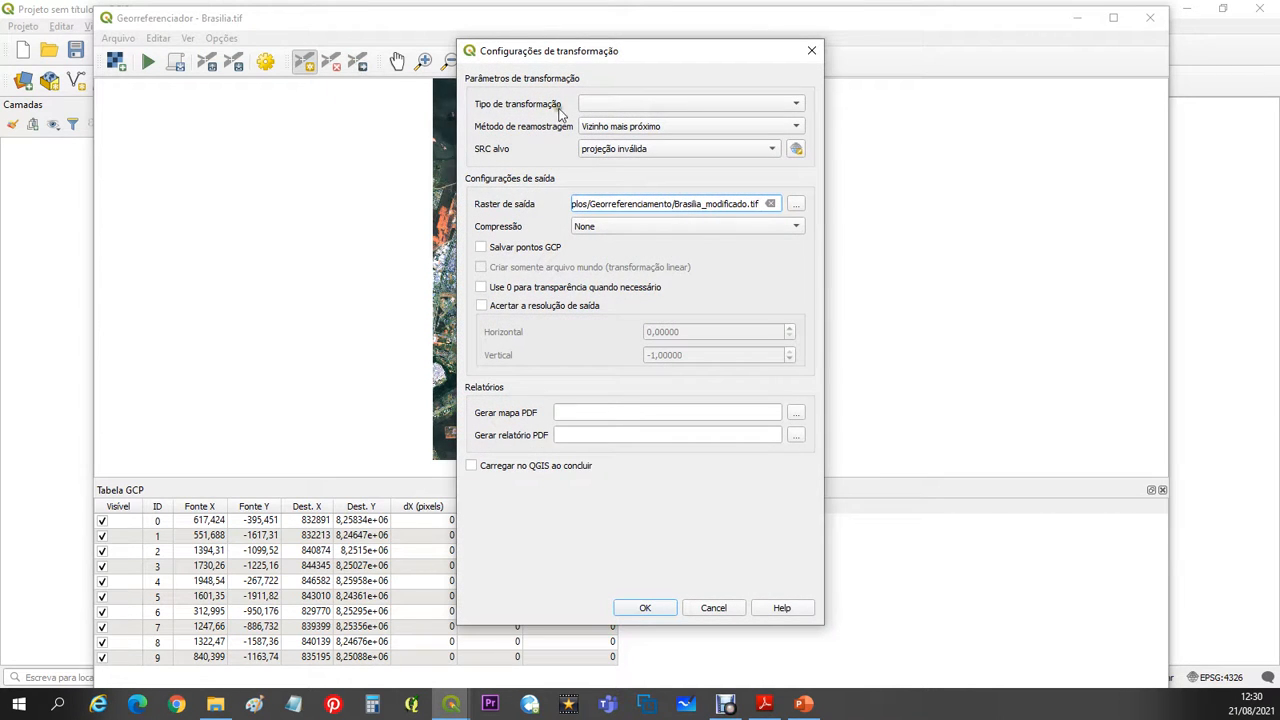
left_click(679, 106)
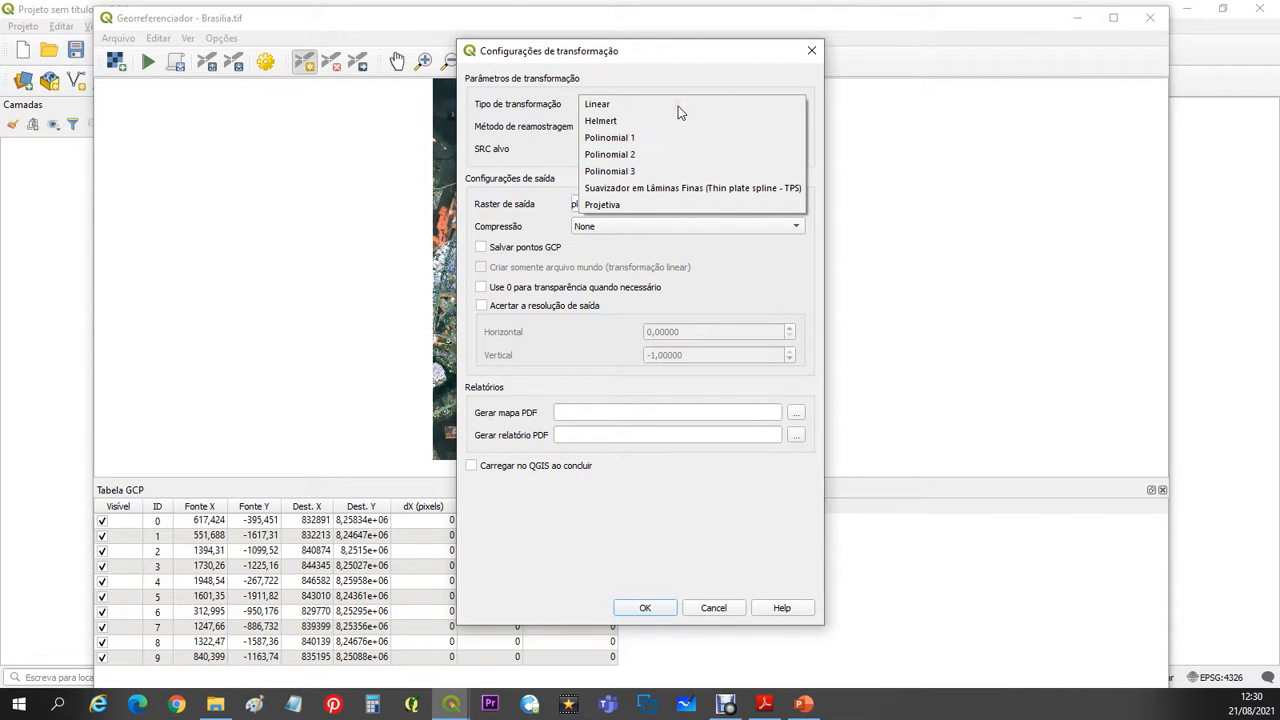
left_click(650, 139)
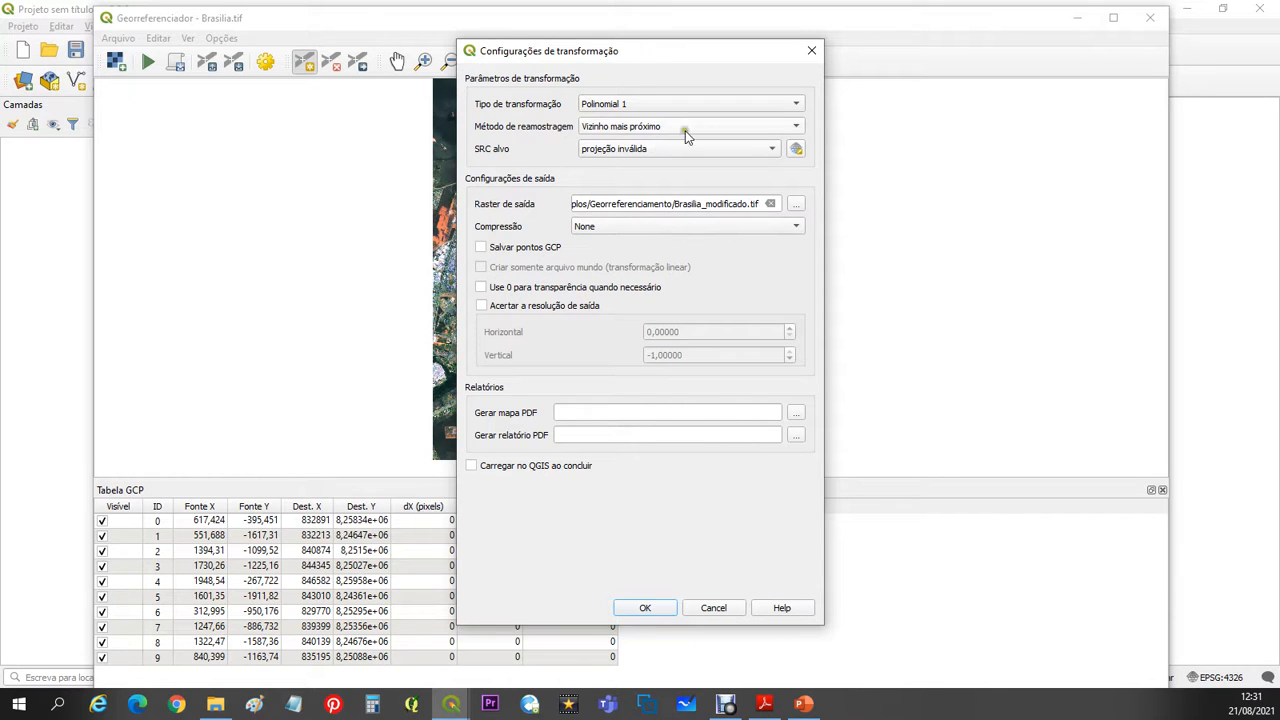
left_click(722, 127)
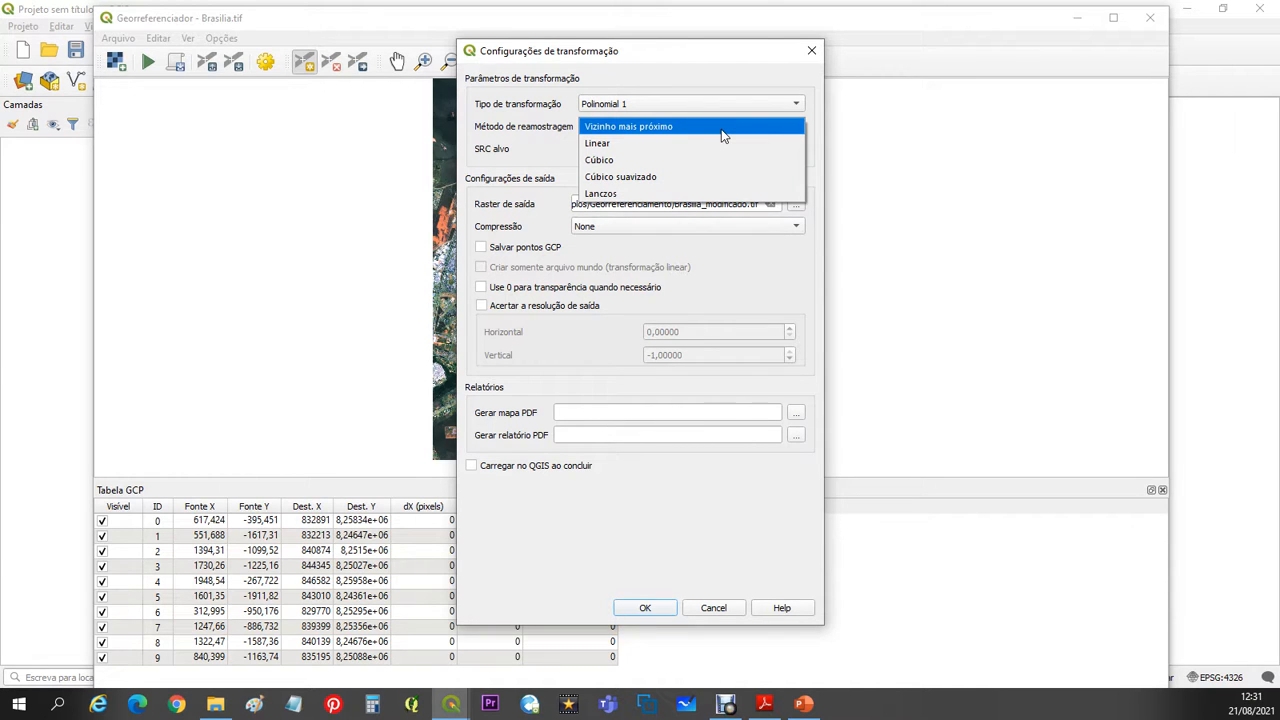
left_click(722, 127)
left_click(722, 128)
left_click(724, 133)
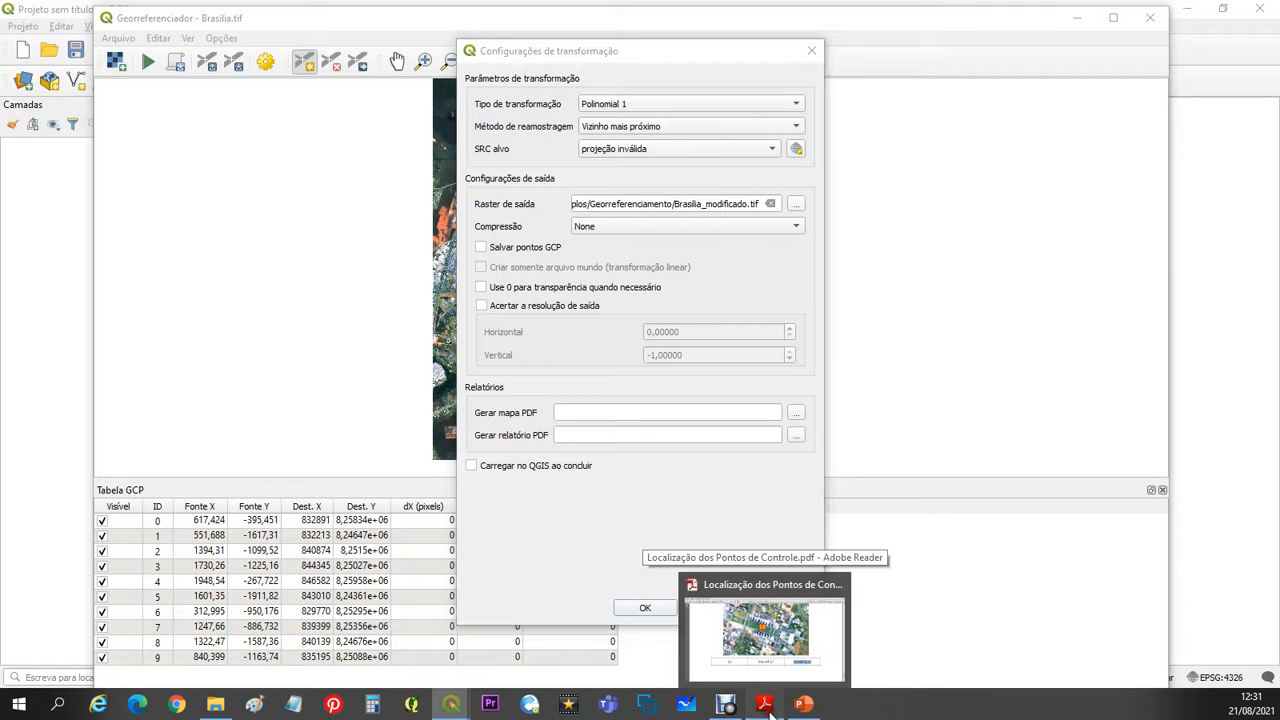
- Look up the control points' coordinate reference system under the title of the PDF in Adobe Reader, and return to QGIS
left_click(767, 706)
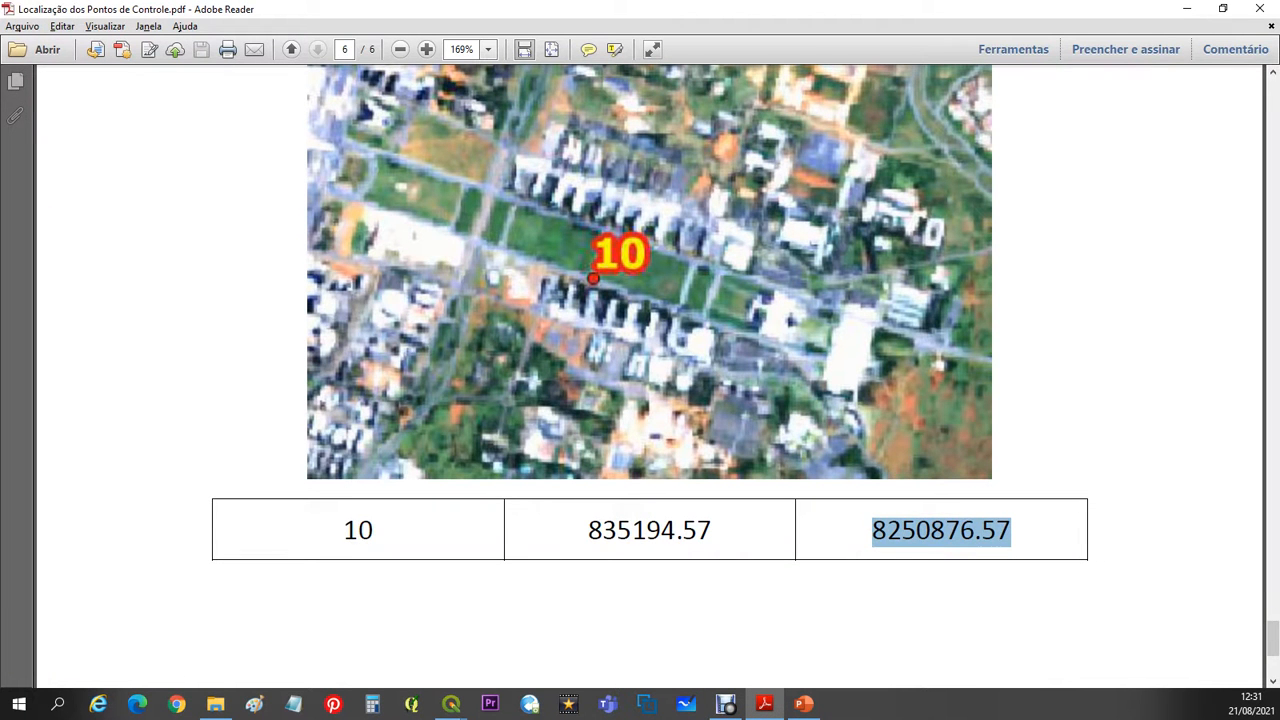
left_click_drag(1273, 645, 1273, 95)
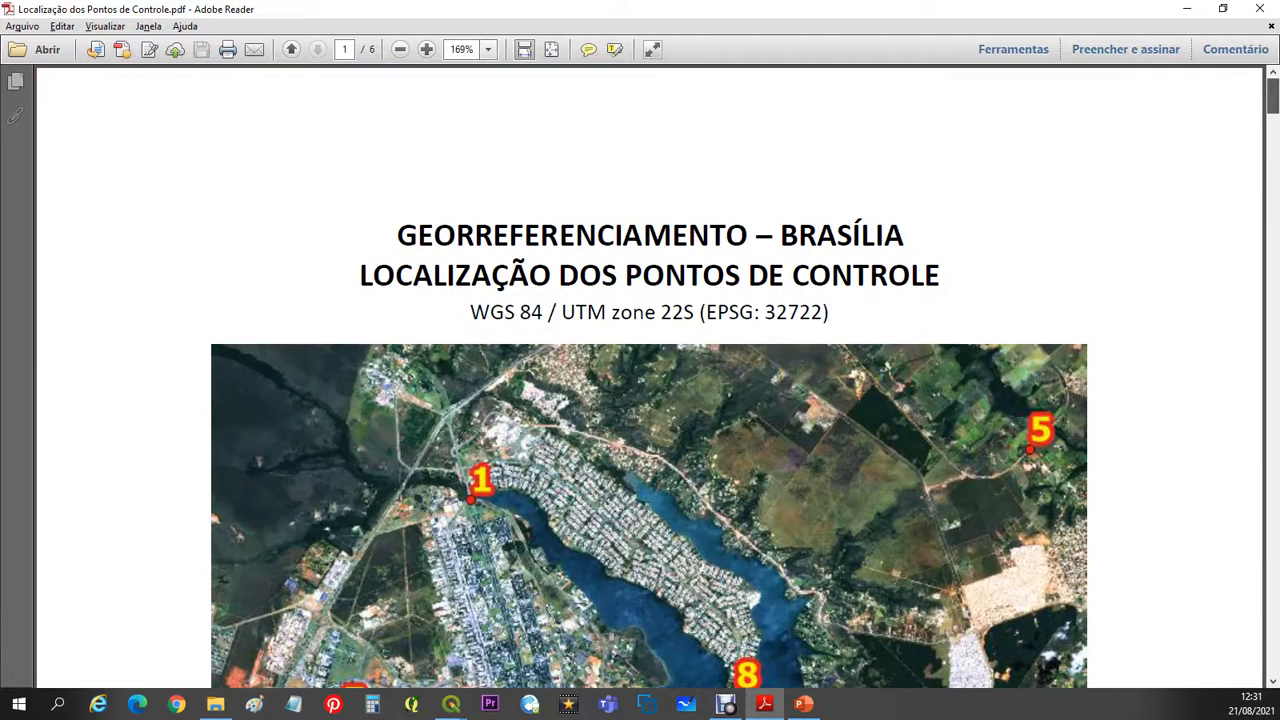
left_click_drag(474, 312, 835, 311)
left_click(828, 314)
left_click(1197, 8)
- Find 32722 in the coordinate system selector and set the target CRS to WGS 84 / UTM zone 22S
left_click(798, 149)
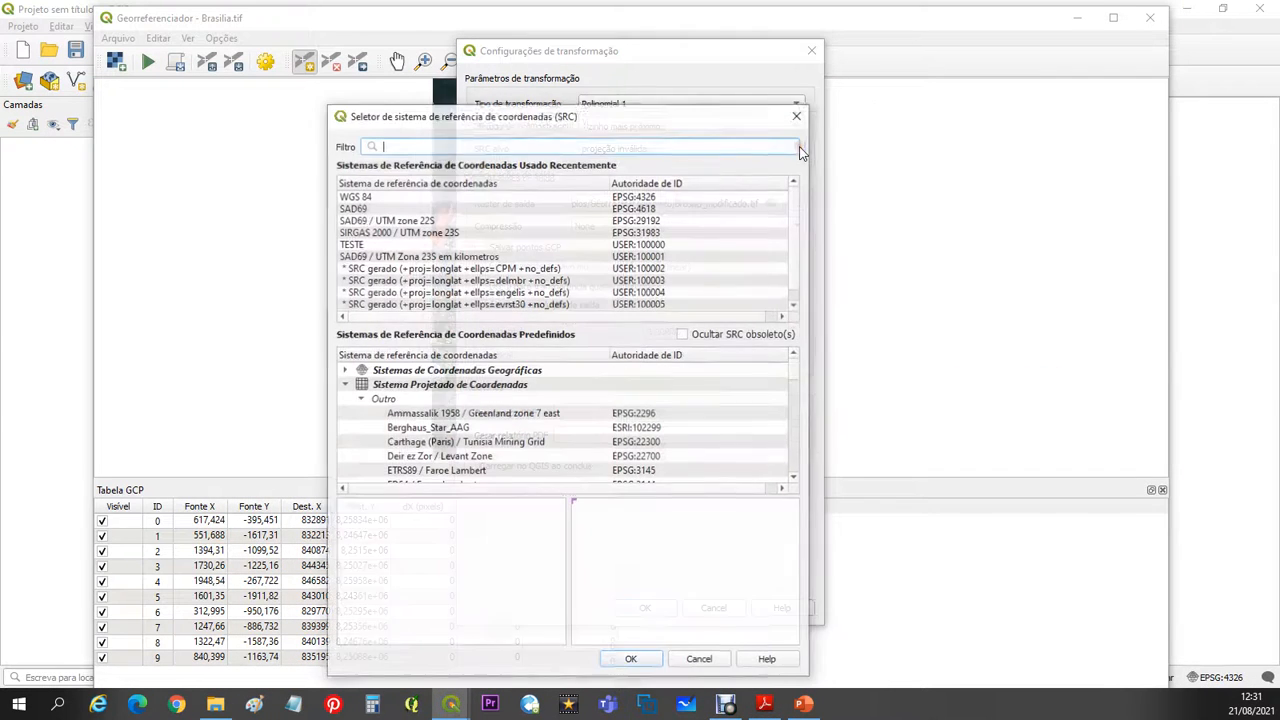
type("3")
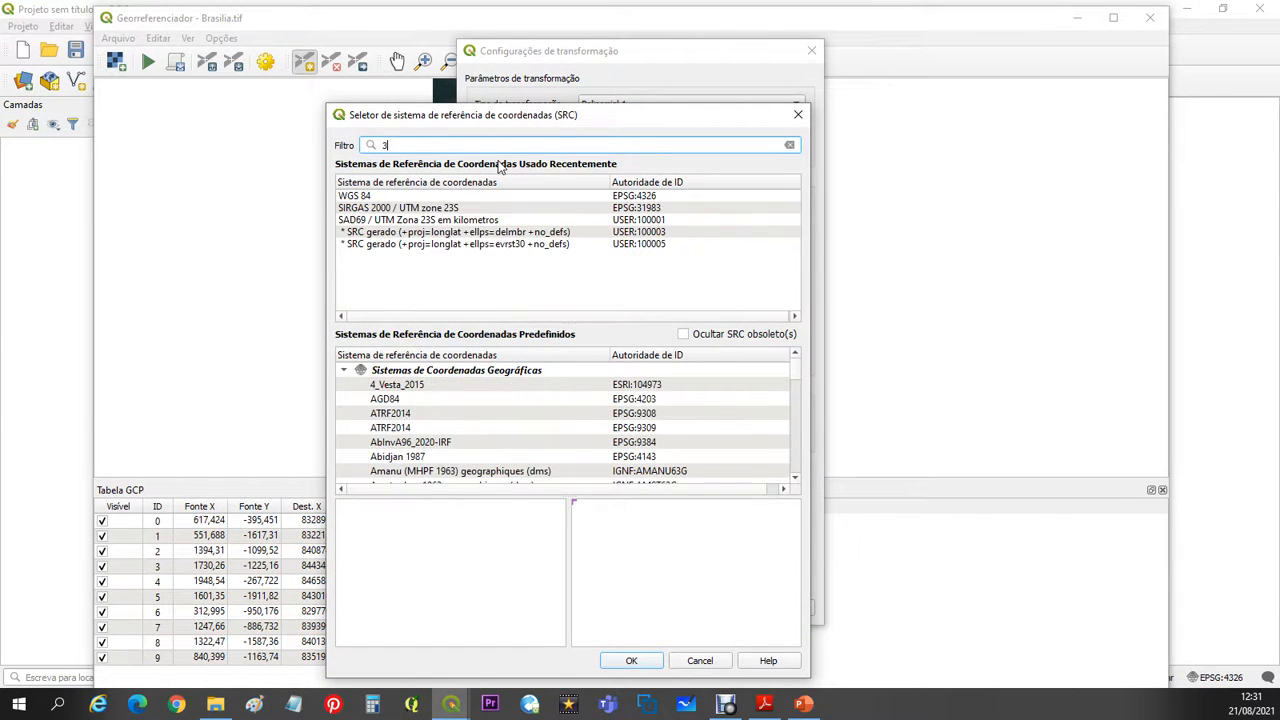
type("2722")
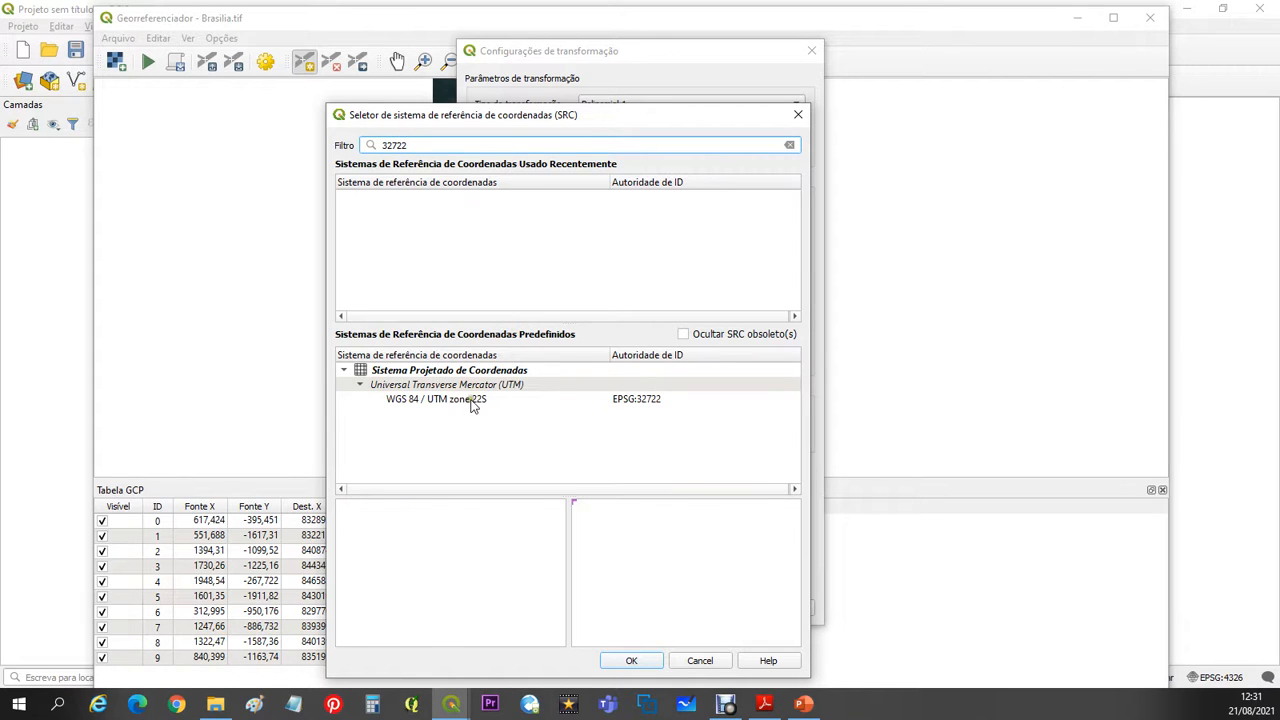
left_click(473, 400)
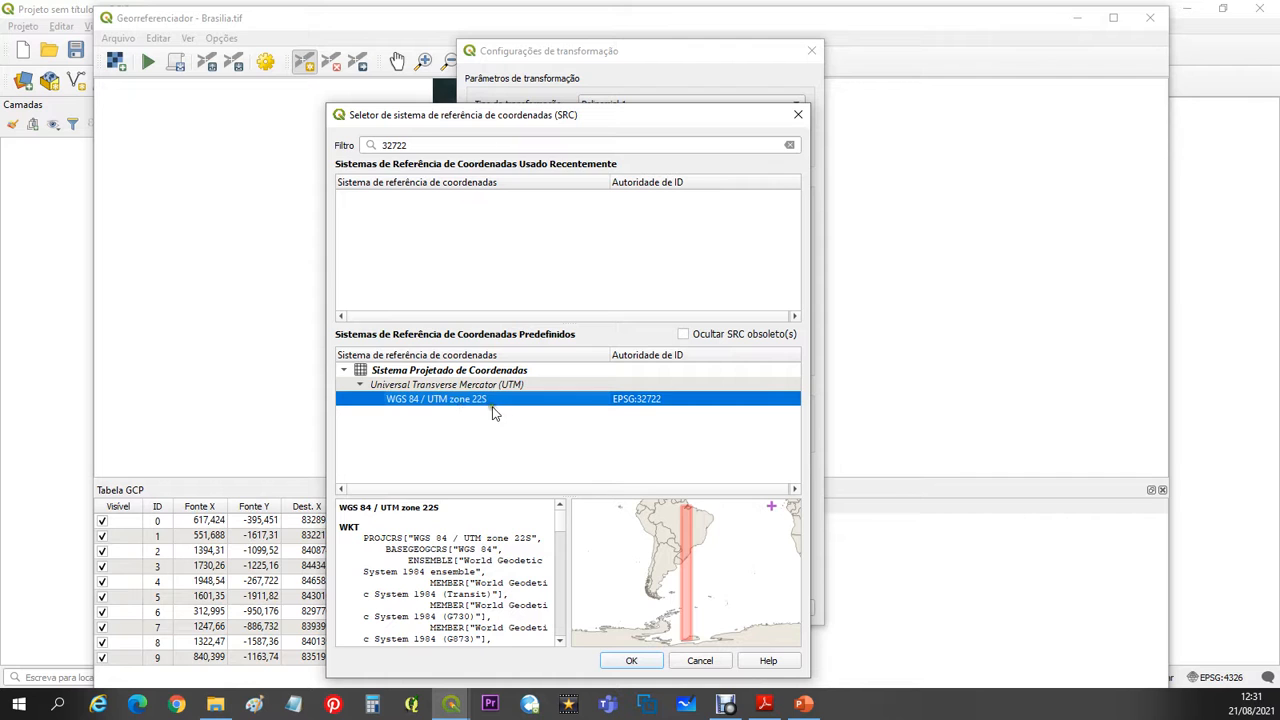
left_click(645, 660)
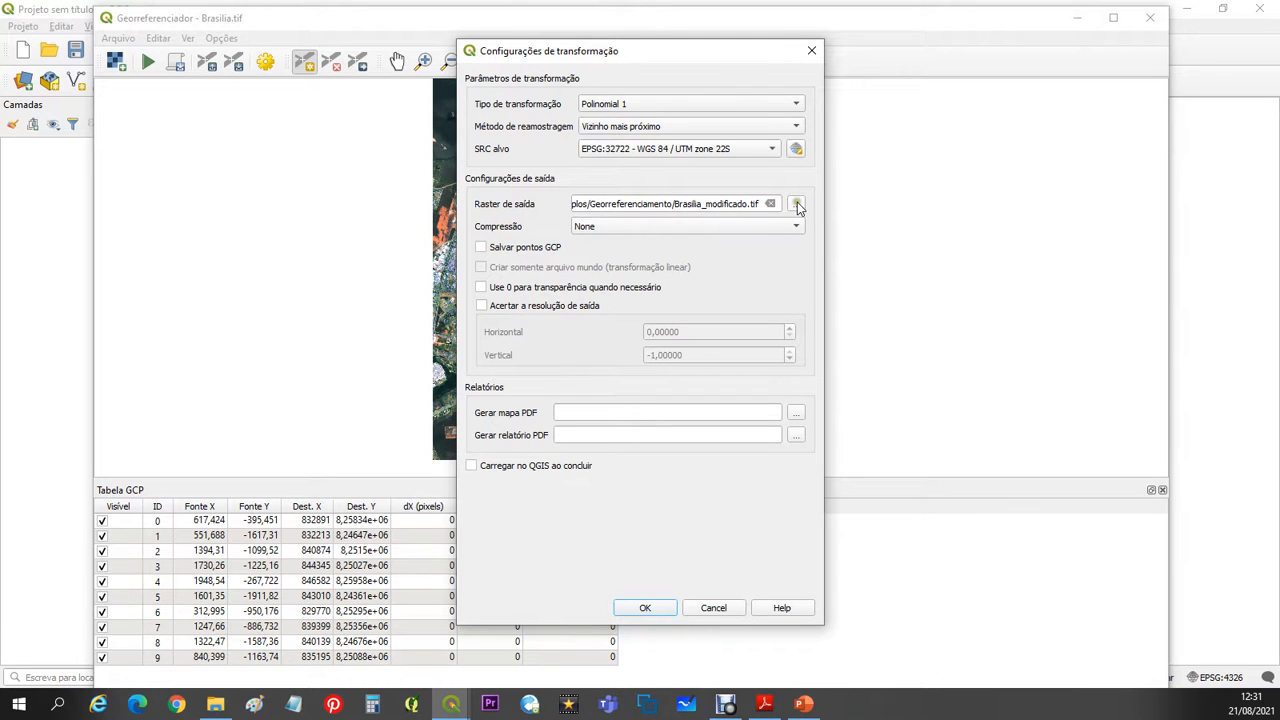
- Set the output raster to Brasilia_modificado.tif in the Georreferenciamento folder, enable loading in QGIS on completion, and accept the transformation settings
left_click(797, 204)
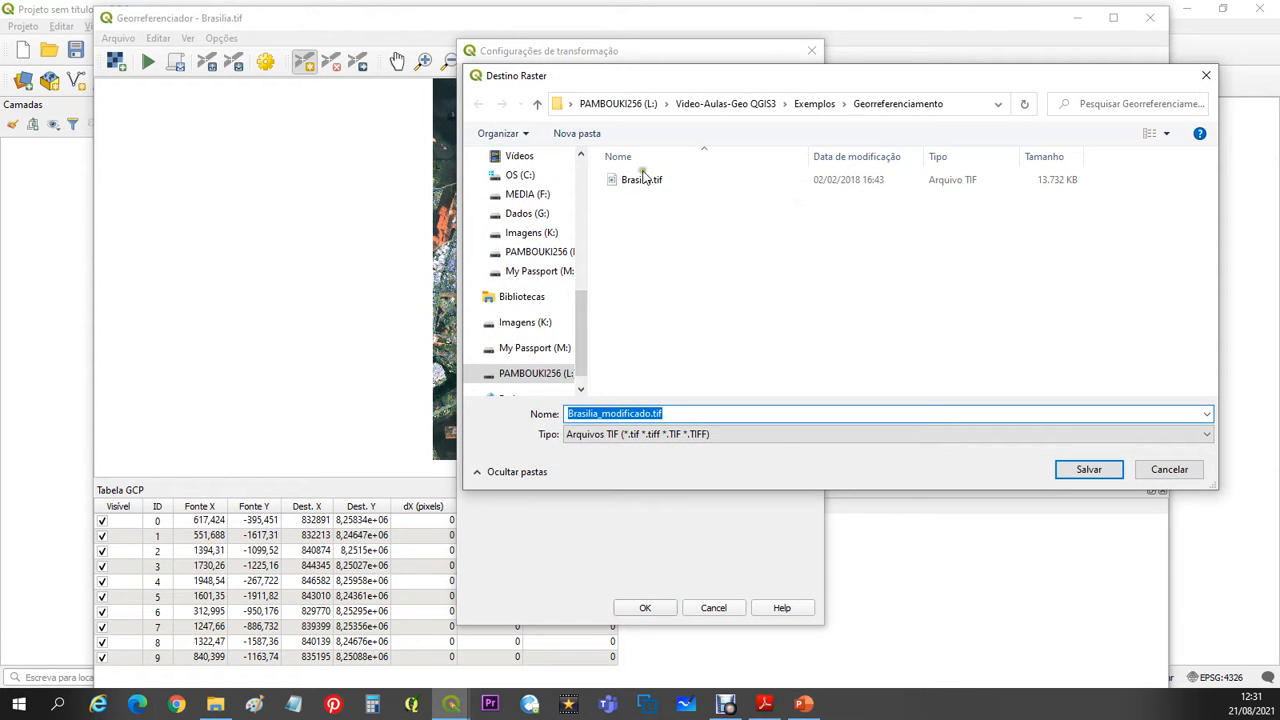
left_click(1090, 471)
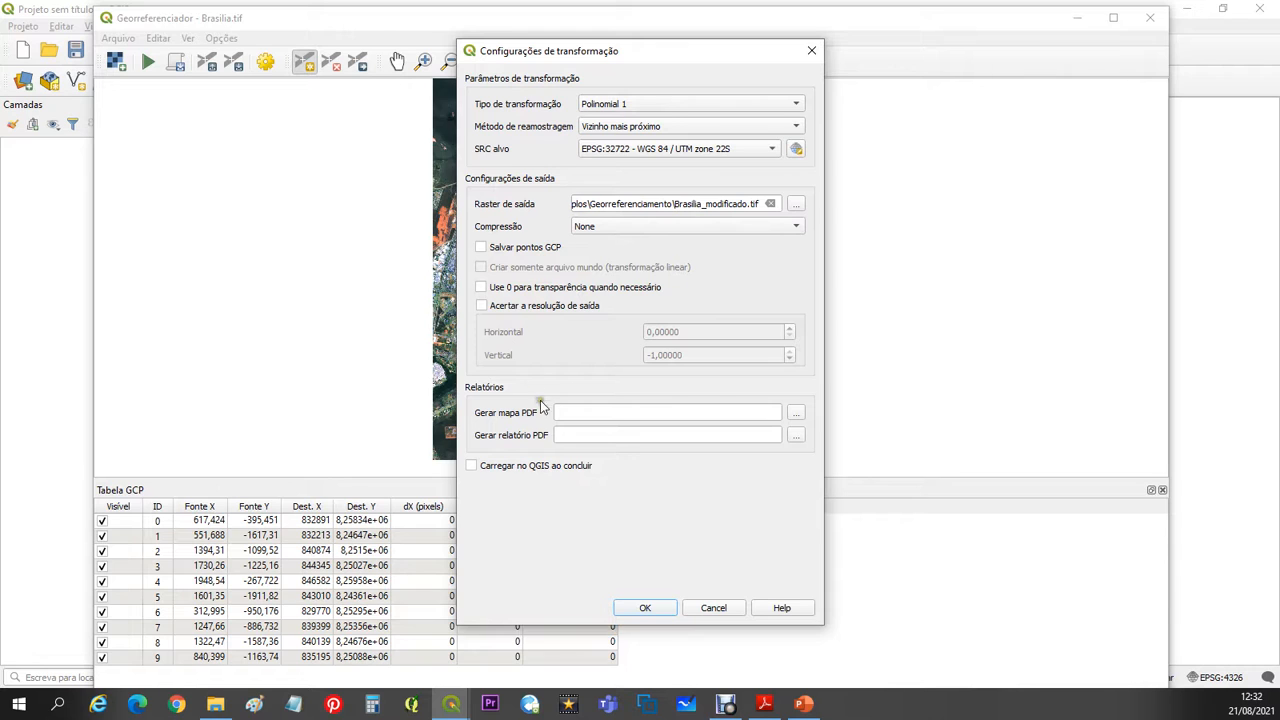
left_click(474, 466)
left_click(647, 609)
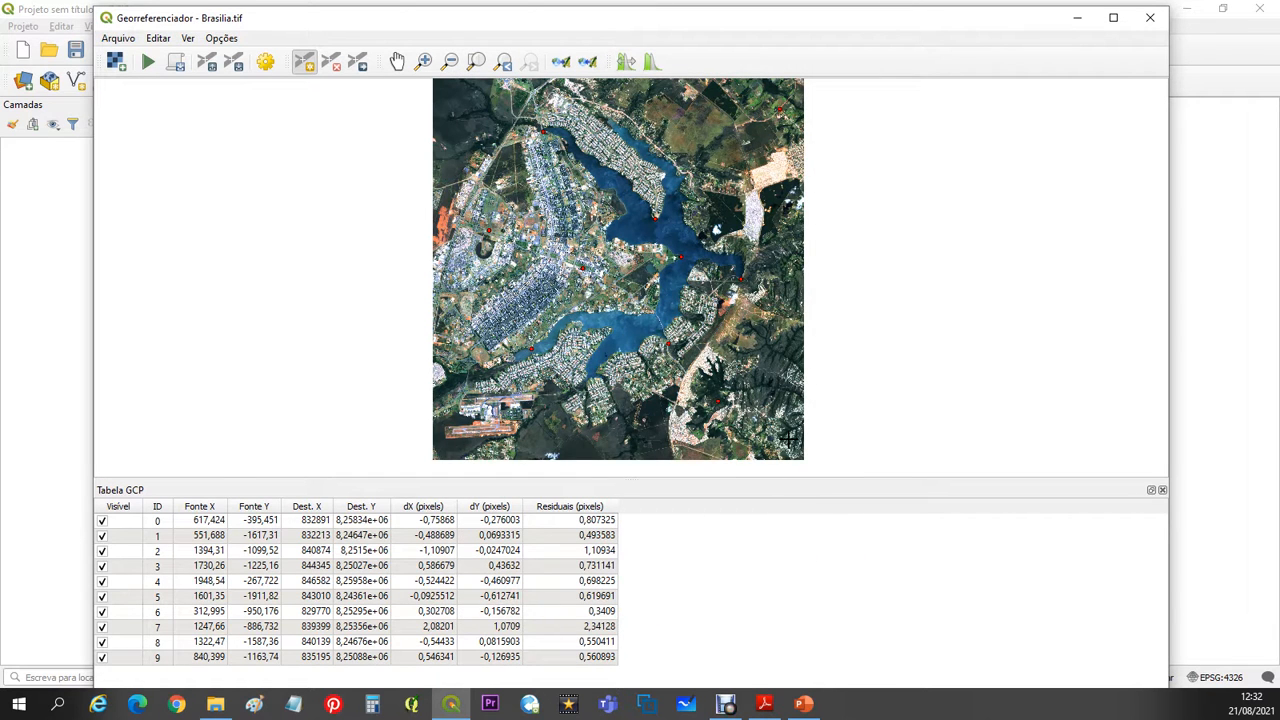
- Save the GCP points as Brasilia.tif.points in the Georreferenciamento folder
left_click(116, 40)
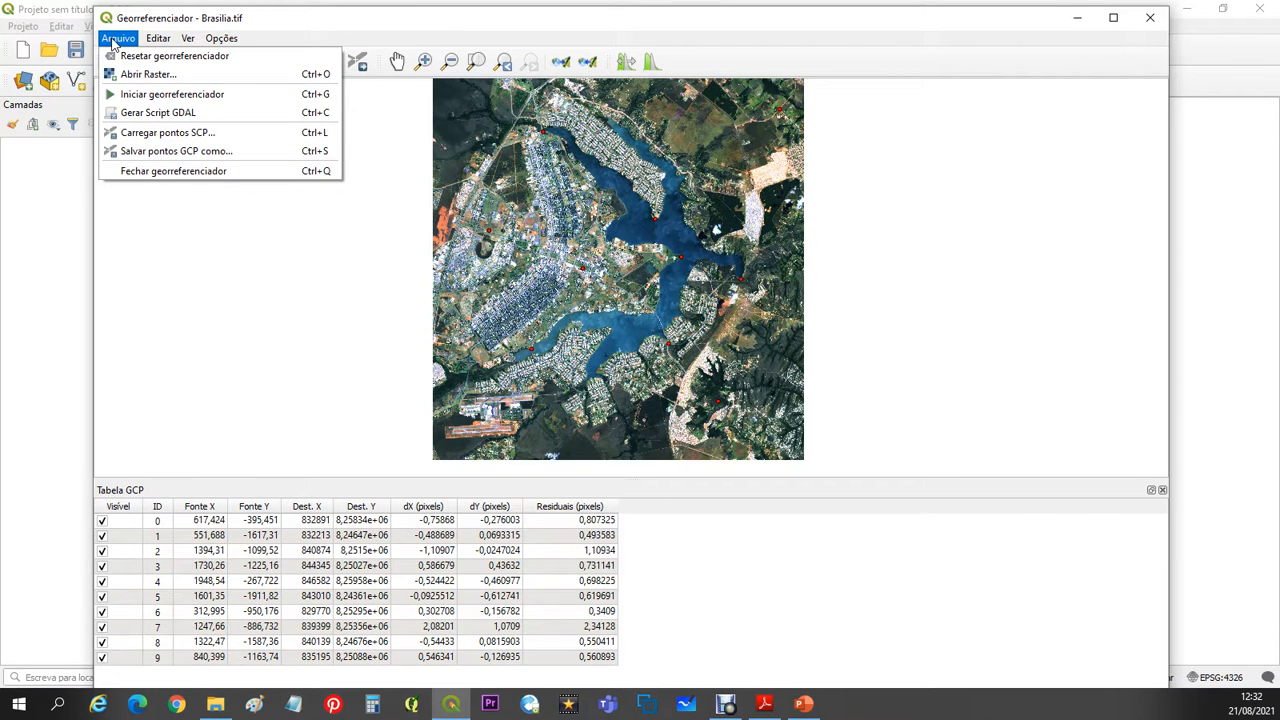
left_click(173, 152)
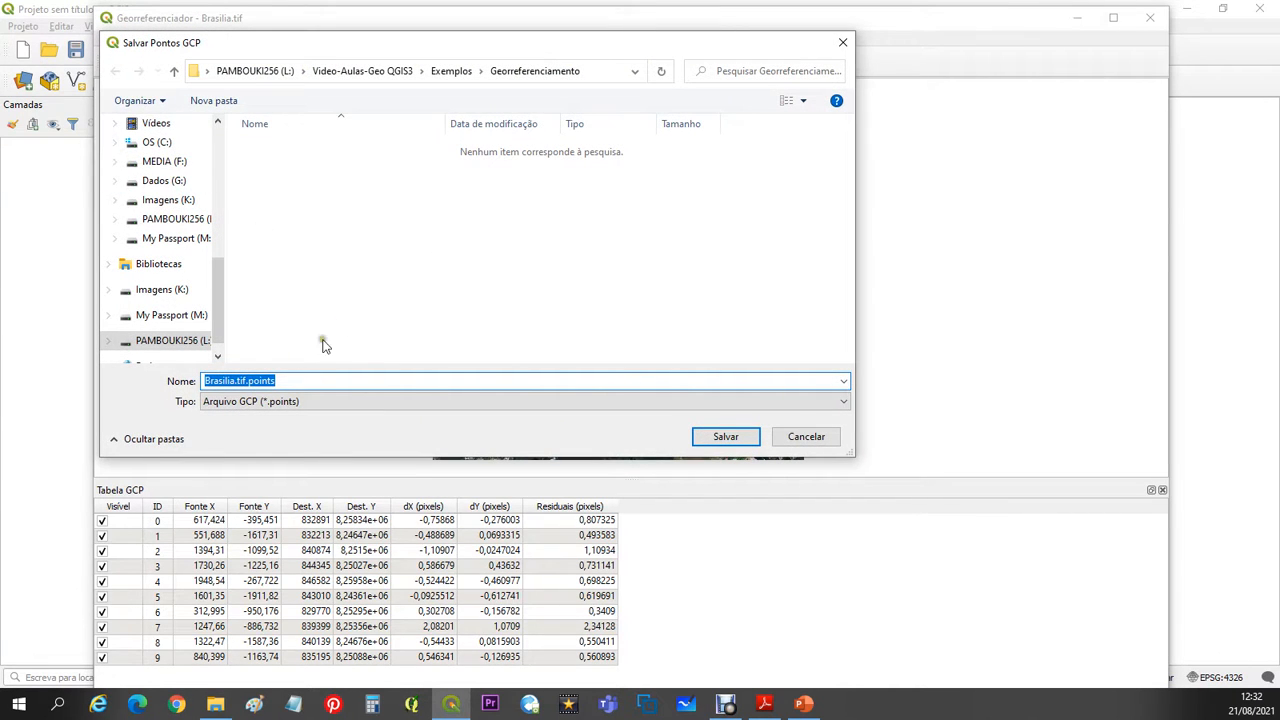
left_click(733, 438)
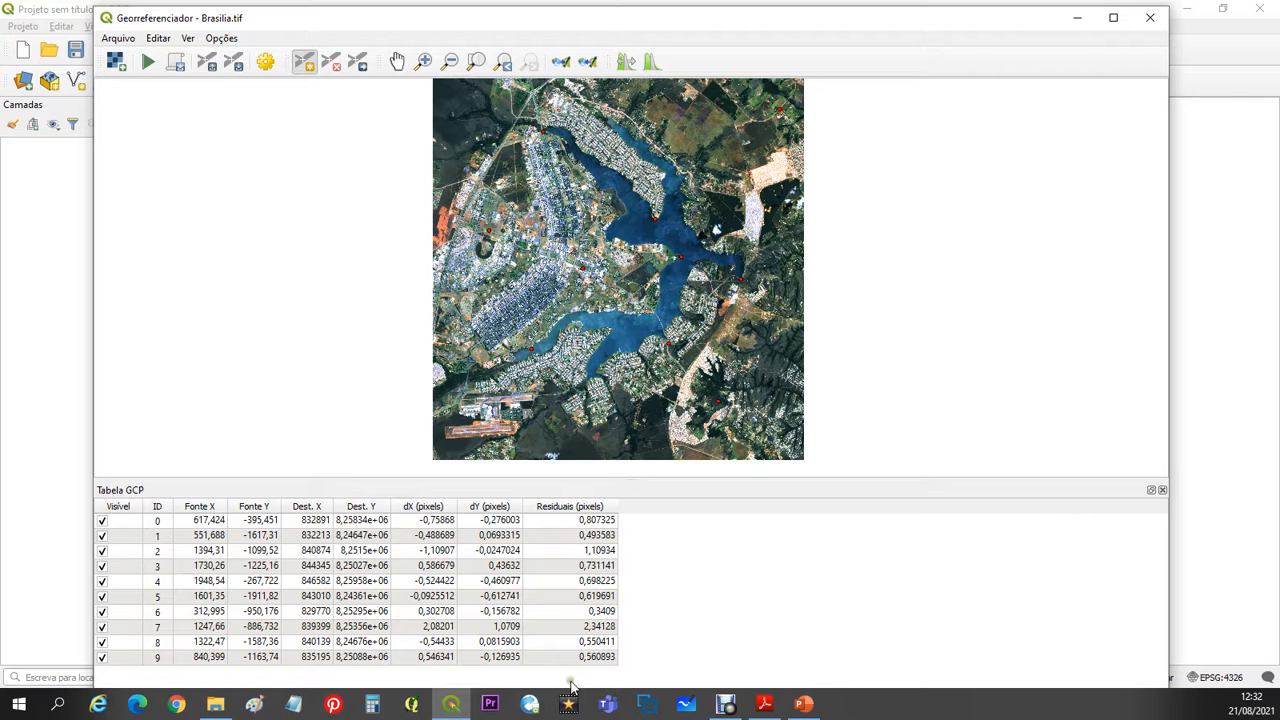
- Check the residuals of GCP 2 and GCP 7 in the table, and turn on the display of point IDs on the image
left_click(584, 552)
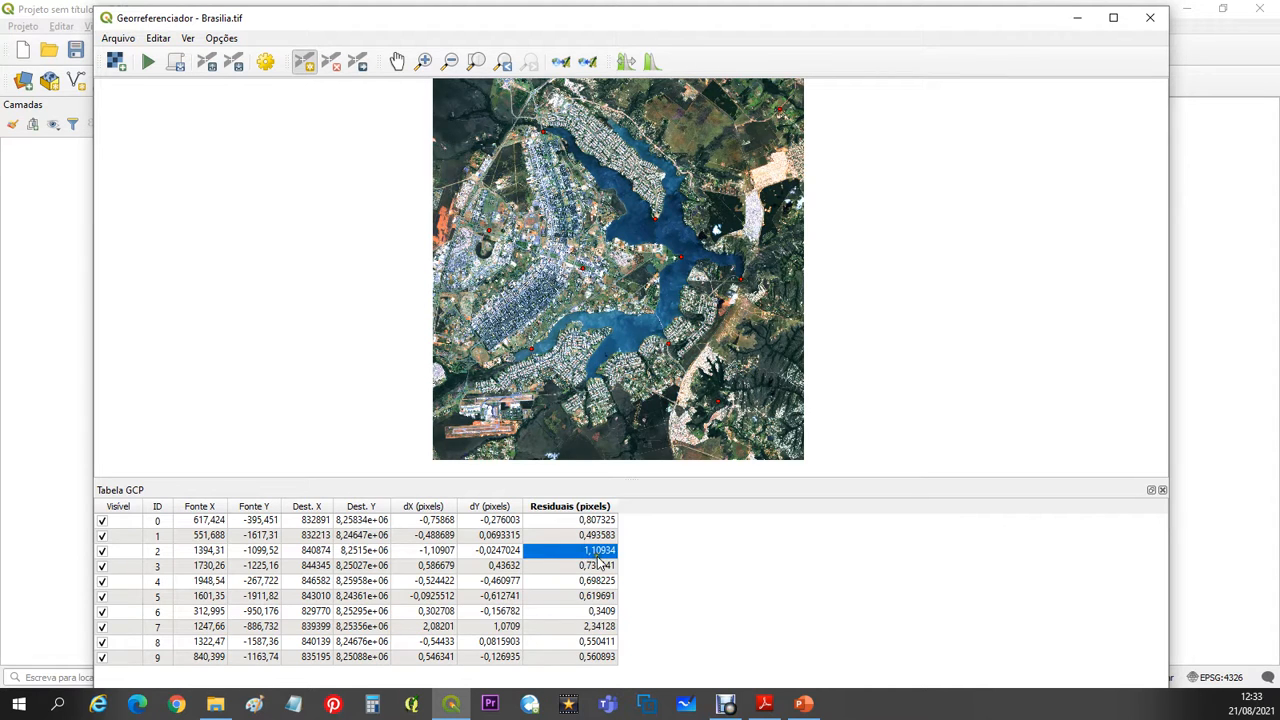
left_click(596, 628)
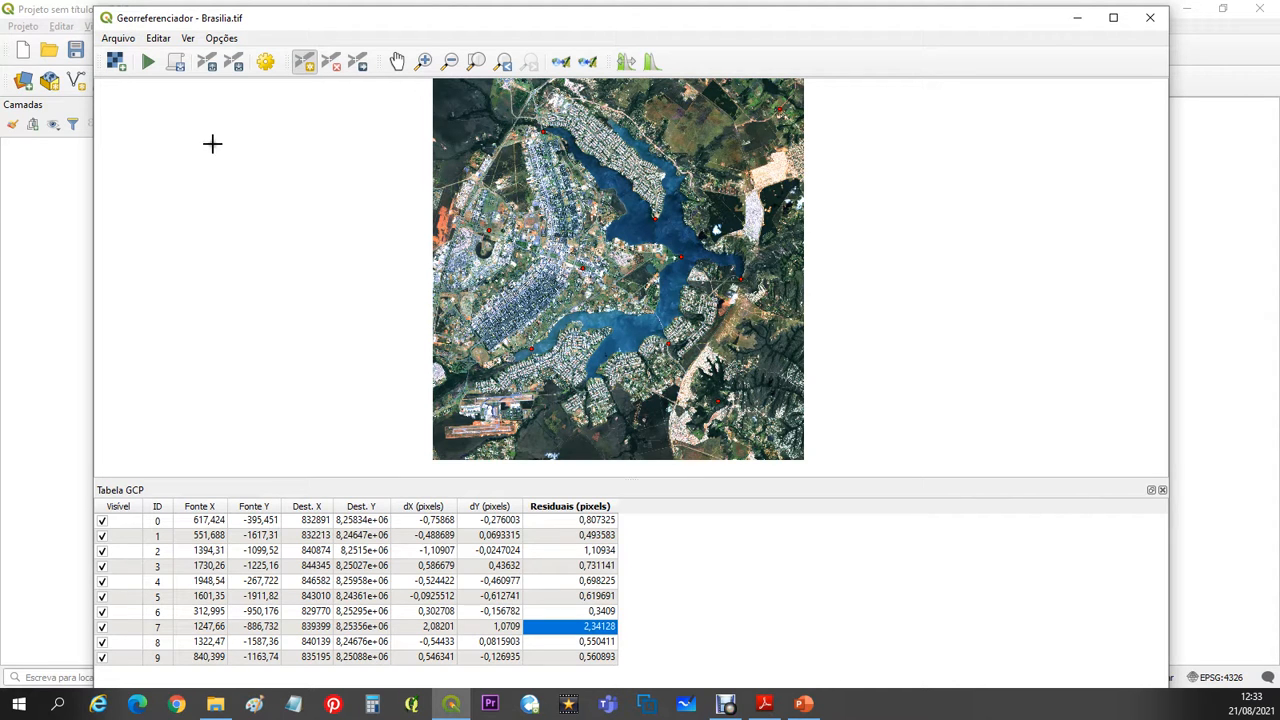
left_click(222, 38)
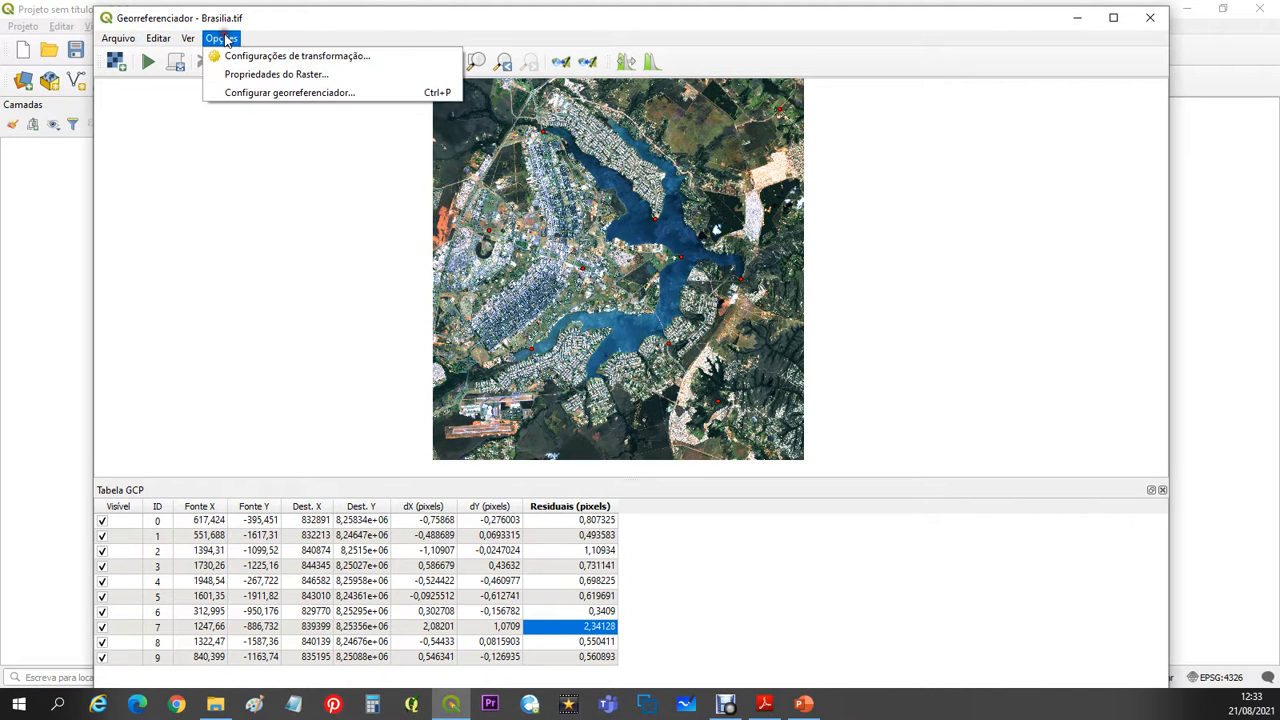
left_click(280, 96)
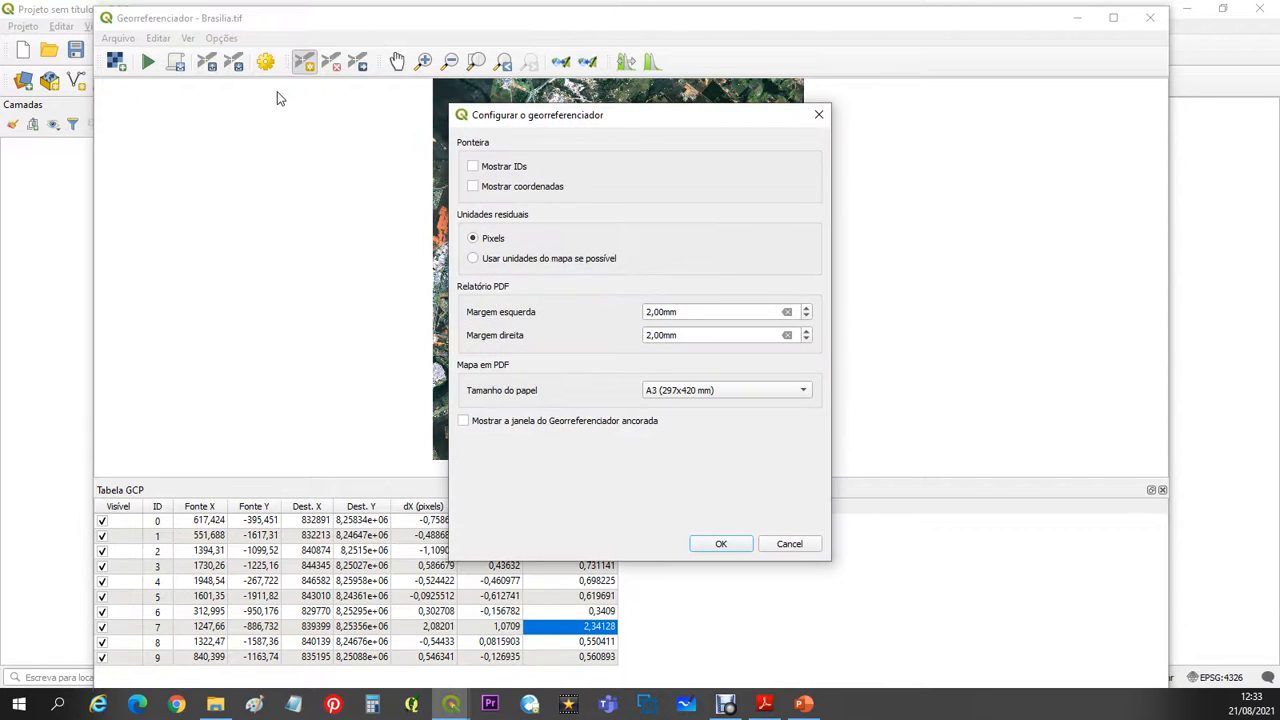
left_click(472, 167)
left_click(721, 546)
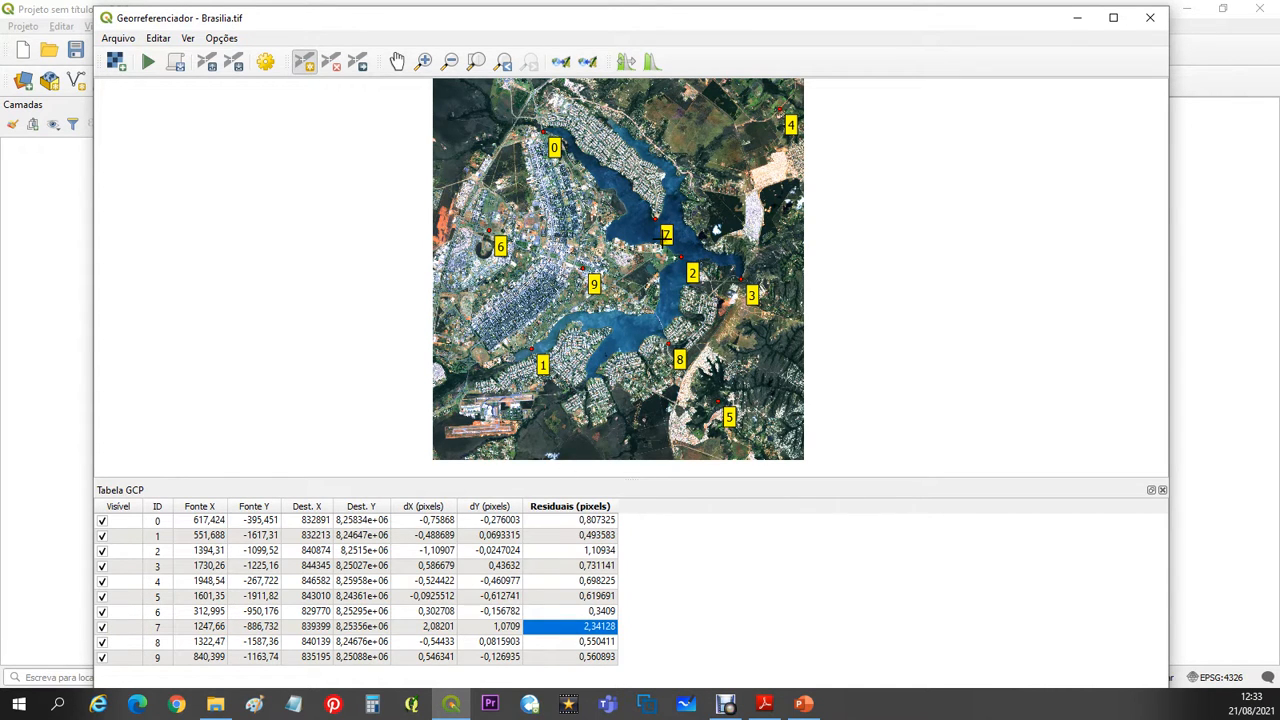
- Move GCP 7 at the peninsula's southern tip southeast along its residual line to source position about 1250.3, -888.1
scroll(670, 228, "up", 5)
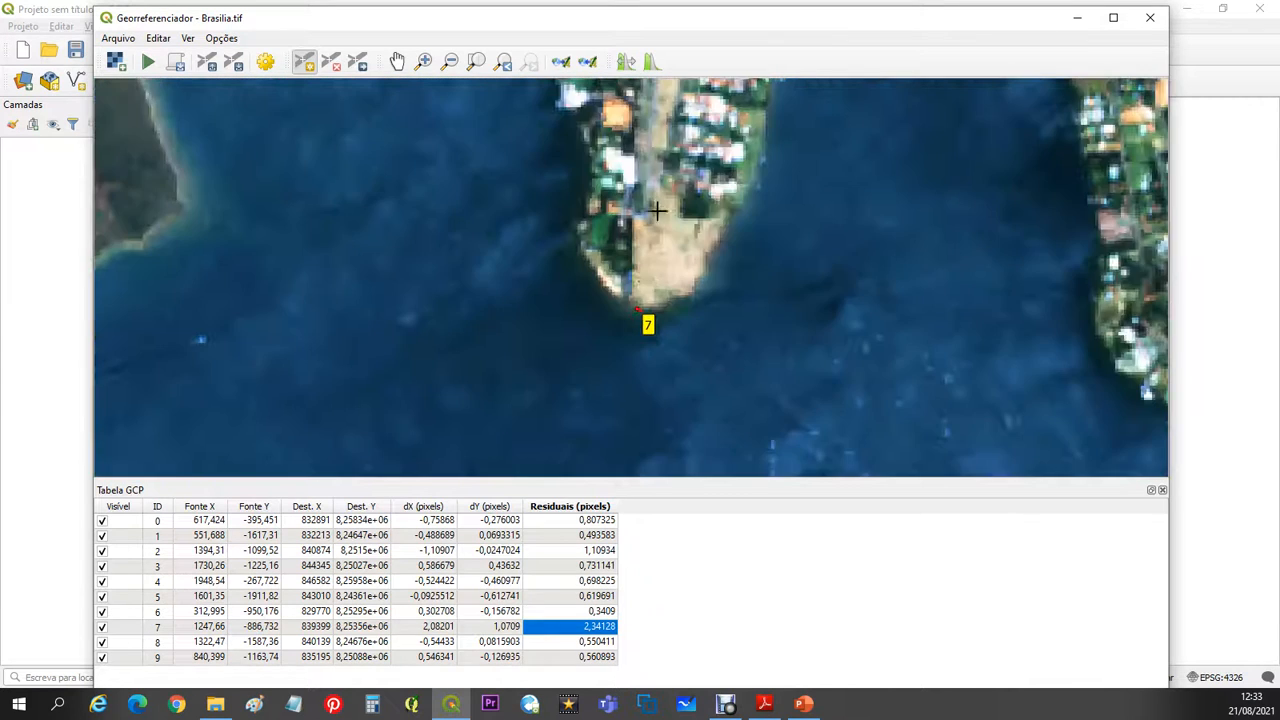
scroll(640, 326, "up", 1)
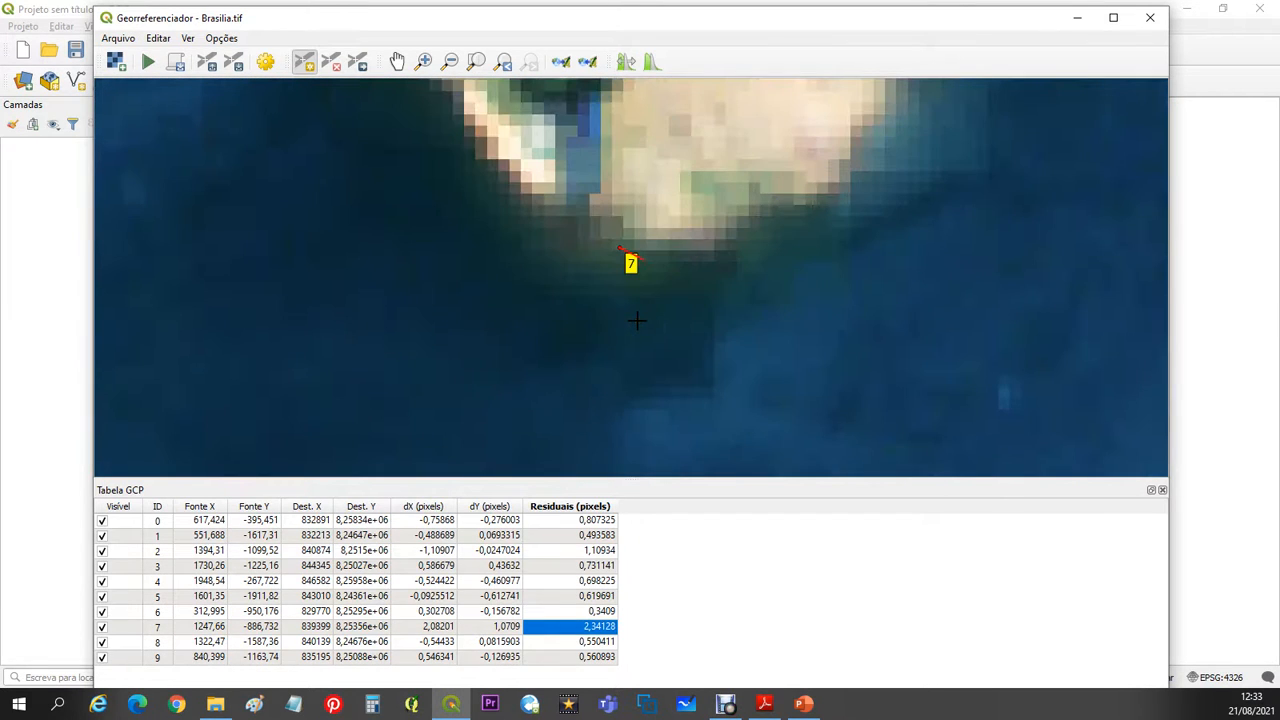
left_click(620, 248)
left_click(800, 506)
left_click(357, 63)
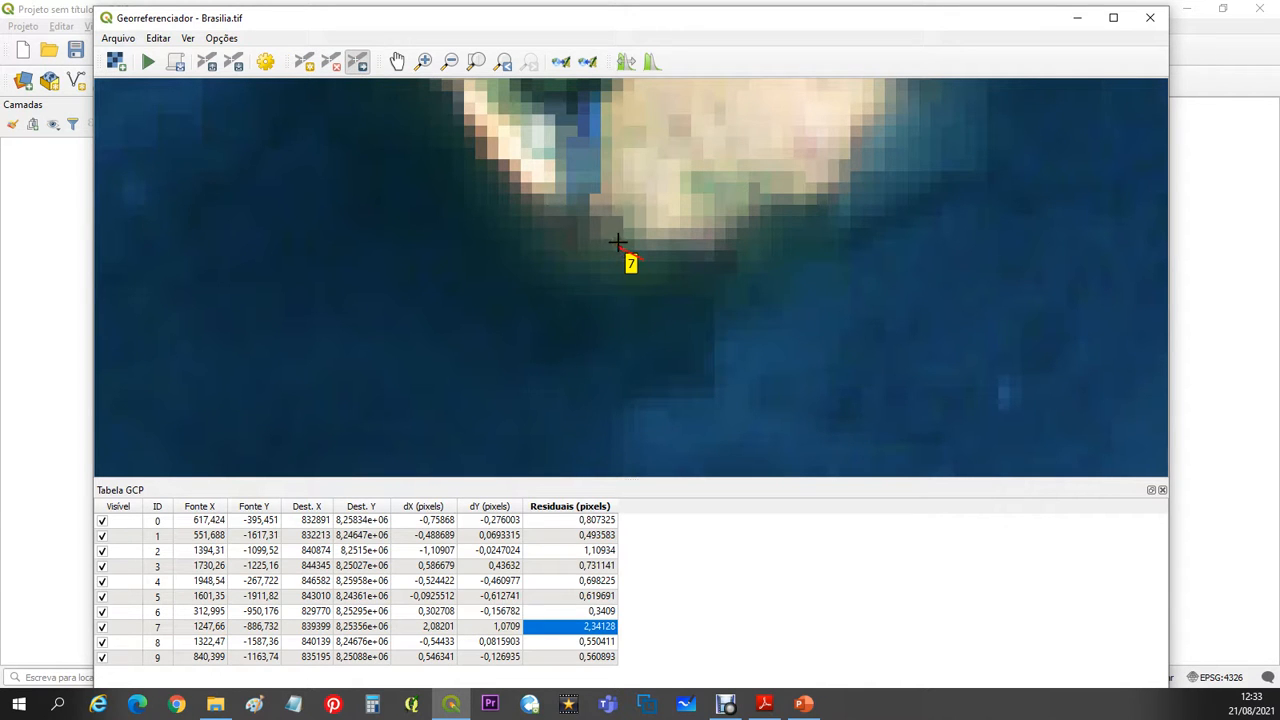
left_click_drag(620, 247, 648, 263)
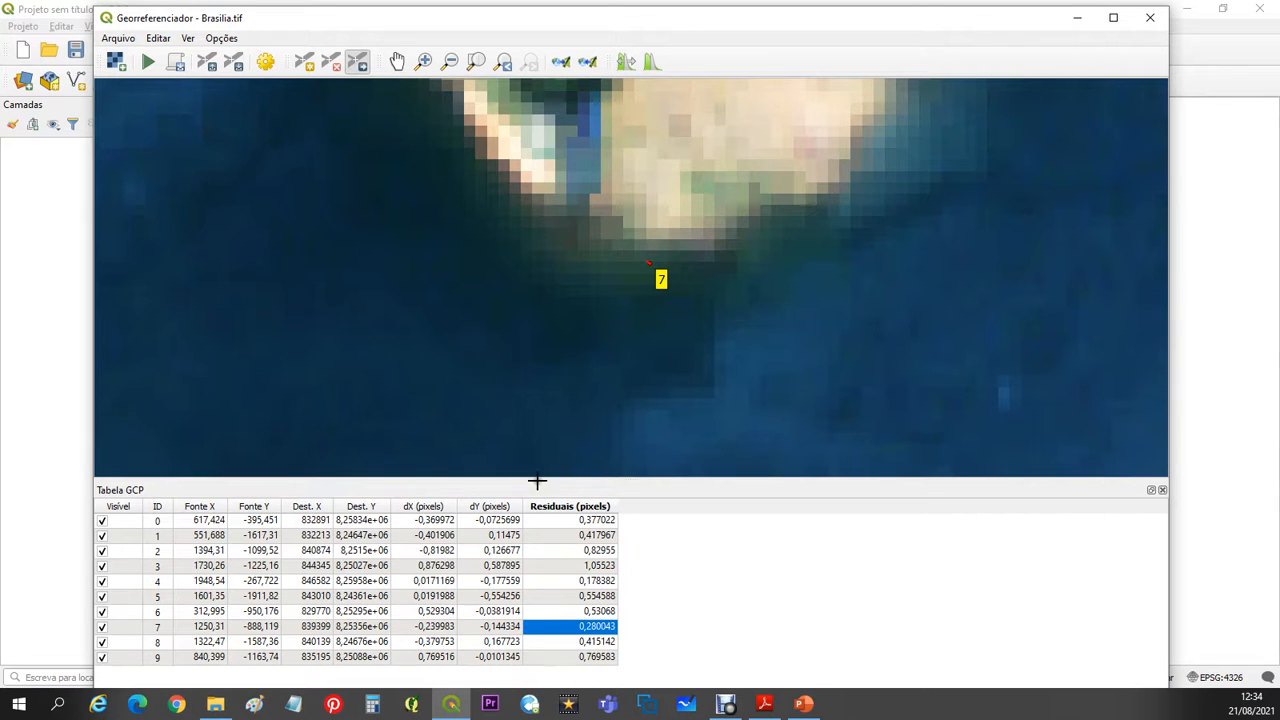
- Test GCP 3's residual line by moving the point southeast, and return it to the dam's southern end at source position about 1730.2, -1225.91
left_click(590, 567)
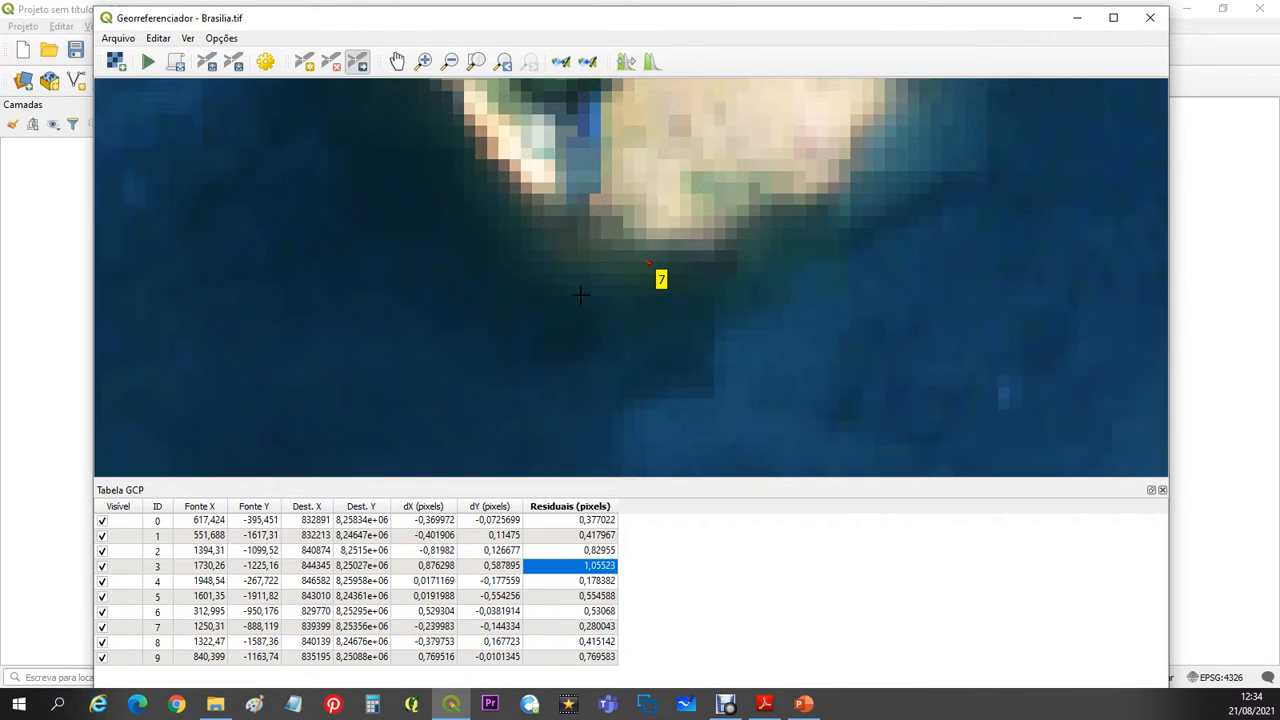
scroll(580, 294, "down", 8)
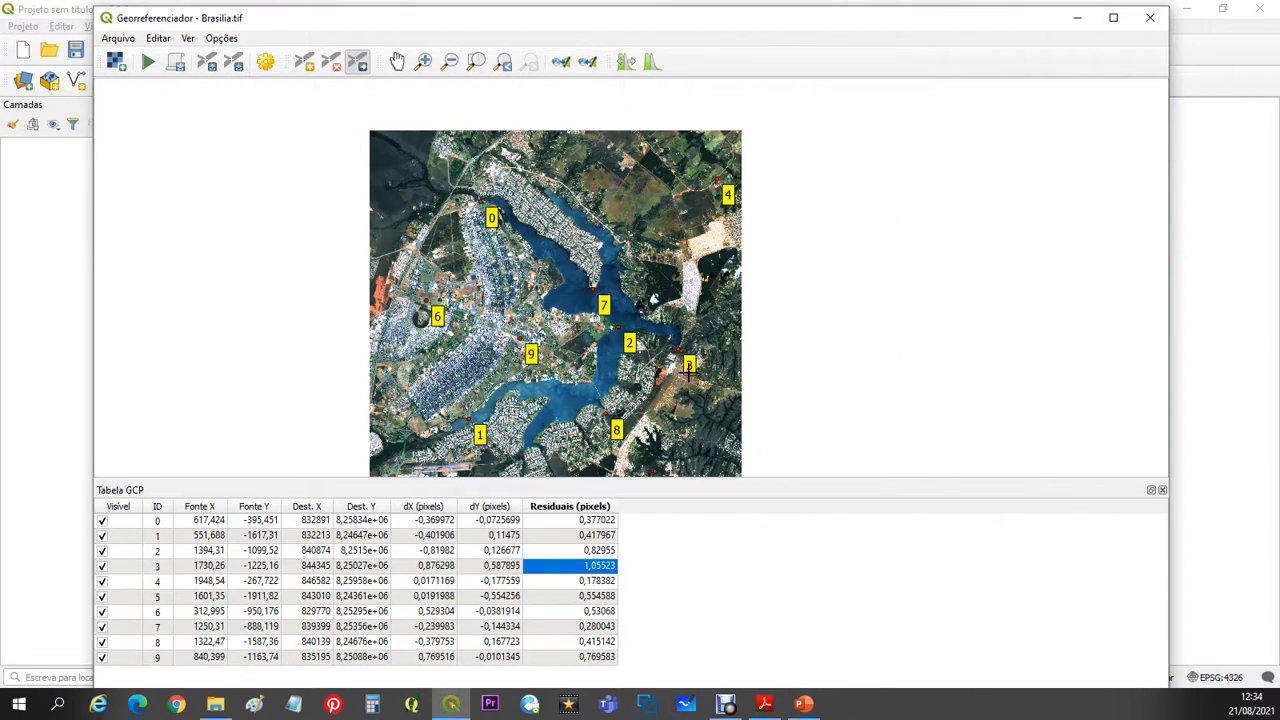
scroll(689, 367, "up", 2)
scroll(675, 258, "up", 5)
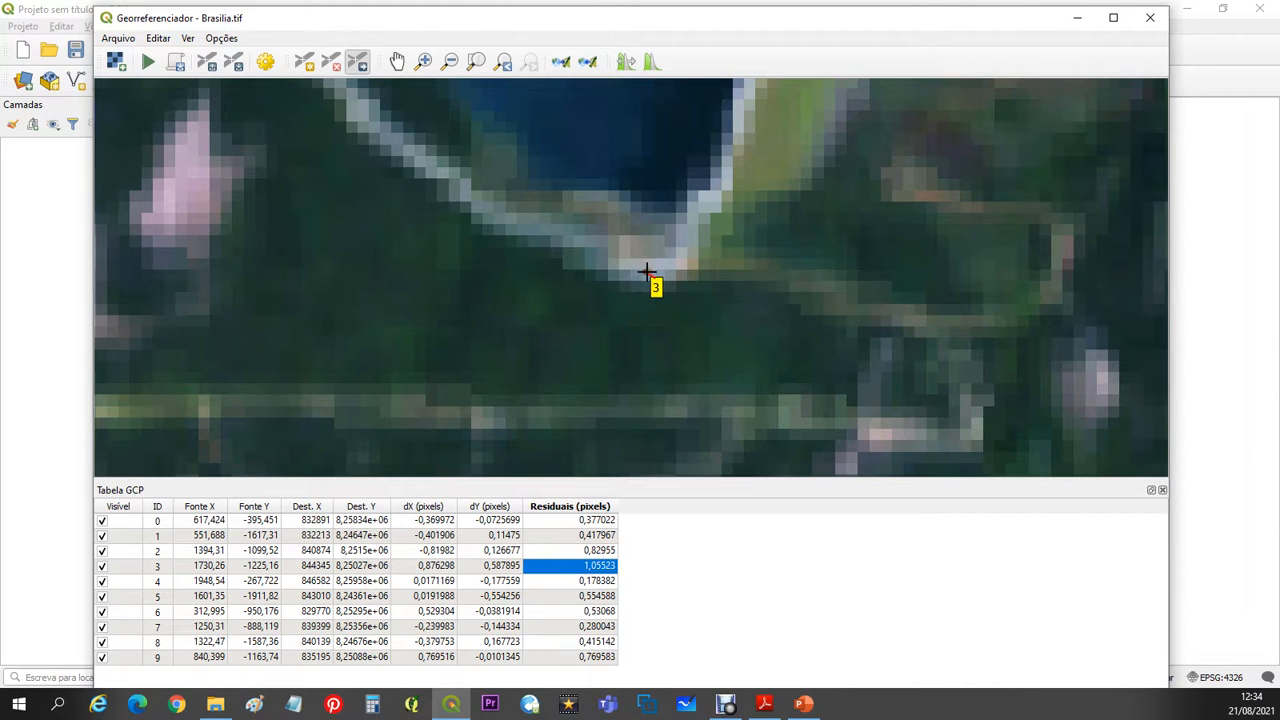
left_click_drag(644, 271, 1003, 374)
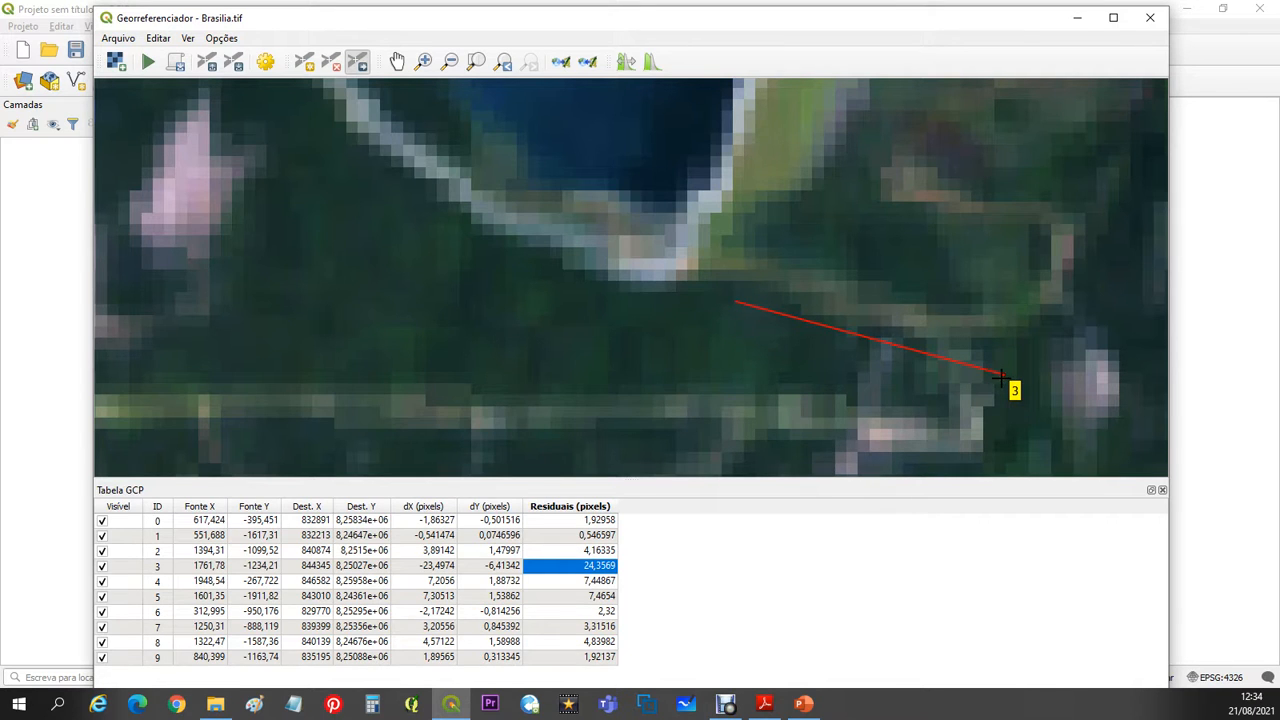
left_click_drag(1003, 375, 643, 280)
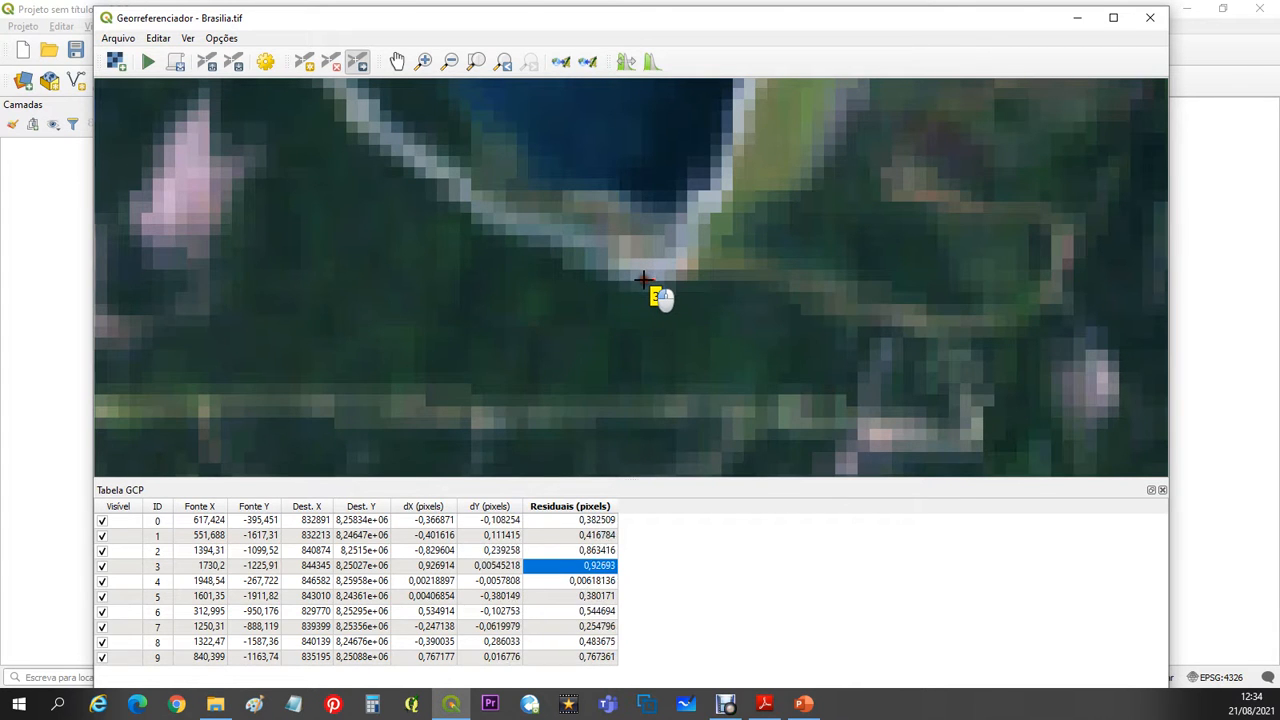
- Shift GCP 3 southeast again to follow its residual line, and place it back at the dam corner at source position about 1730.34, -1225.49
left_click_drag(643, 280, 643, 280)
left_click_drag(645, 278, 980, 438)
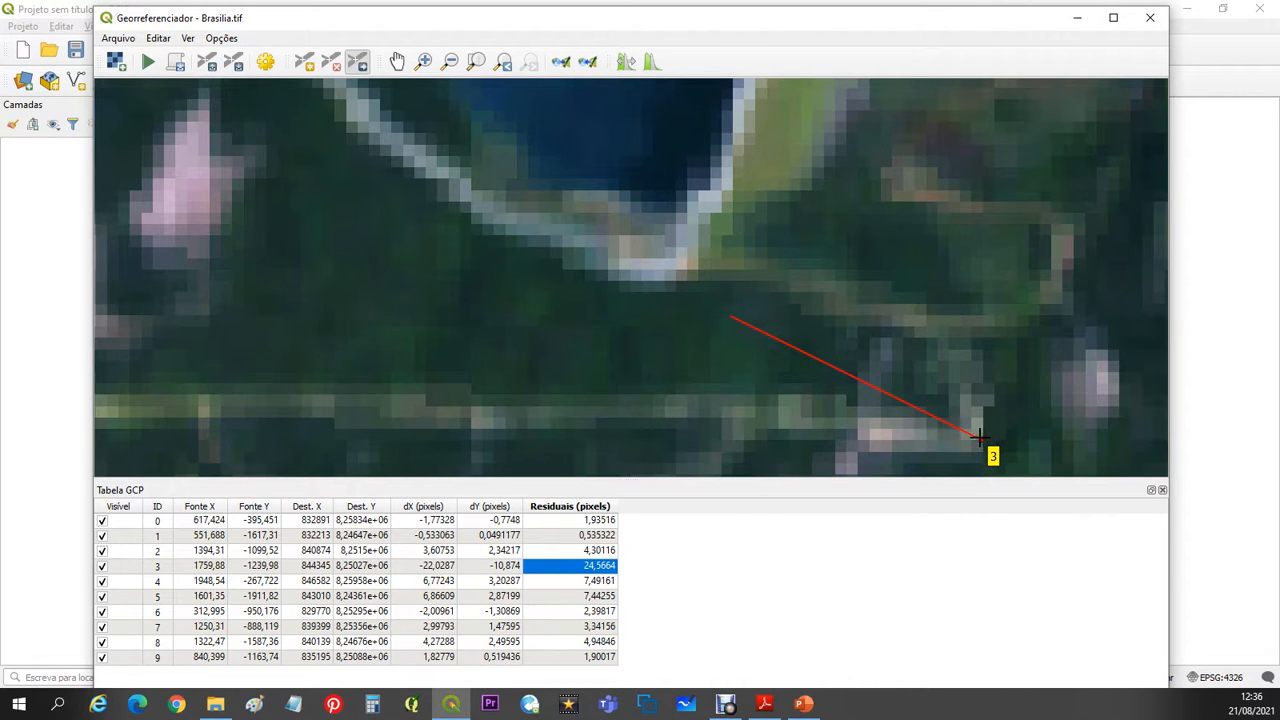
left_click_drag(978, 437, 860, 421)
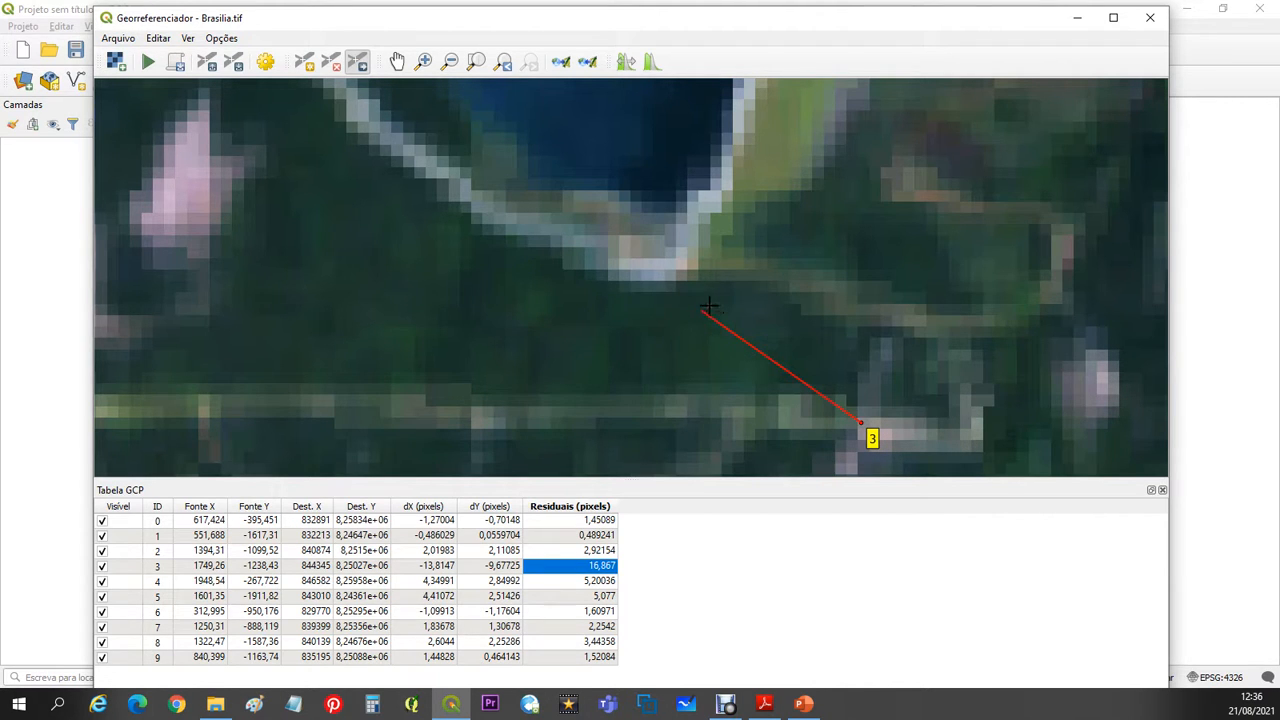
left_click_drag(708, 320, 703, 304)
mouse_move(860, 421)
left_mouse_down()
mouse_move(679, 274)
mouse_move(645, 275)
left_mouse_up()
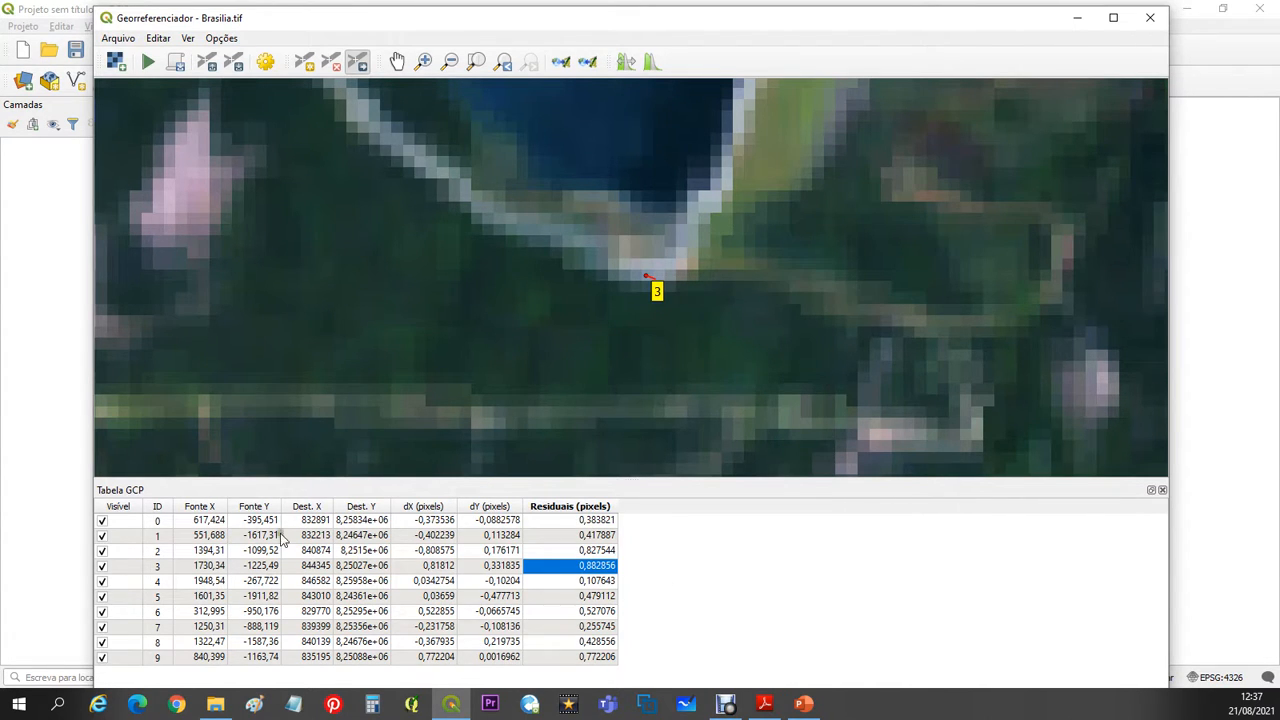
- Run the georeferencing of Brasilia.tif and minimize the Georeferencer window
left_click(148, 63)
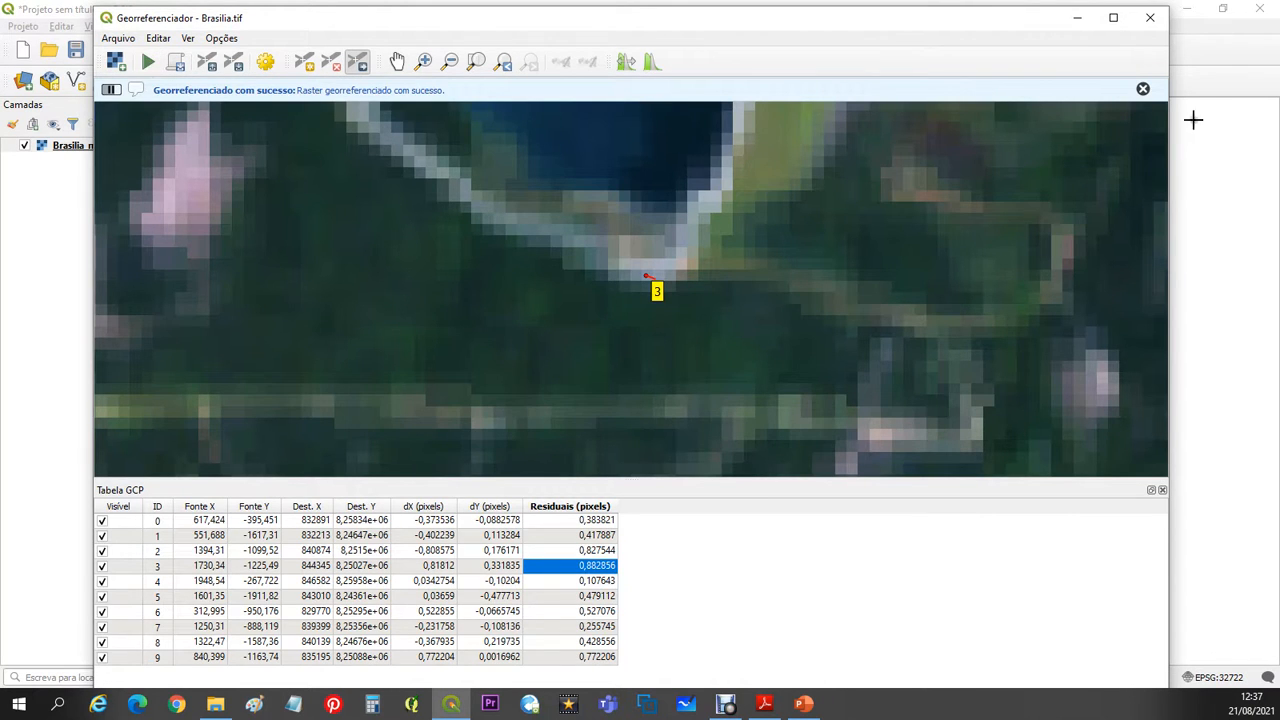
left_click(1083, 20)
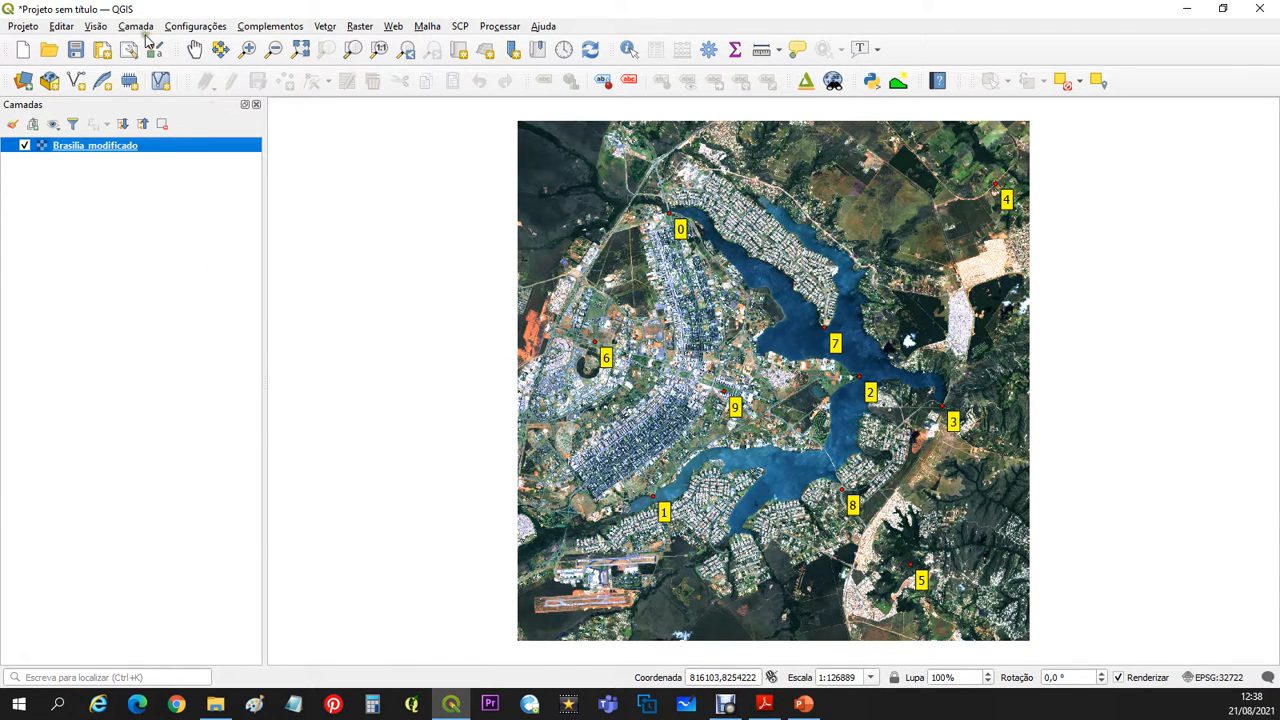
- Show the Browser panel, add the Bing VirtualEarth basemap, and place it below Brasilia_modificado in the layer order
left_click(89, 28)
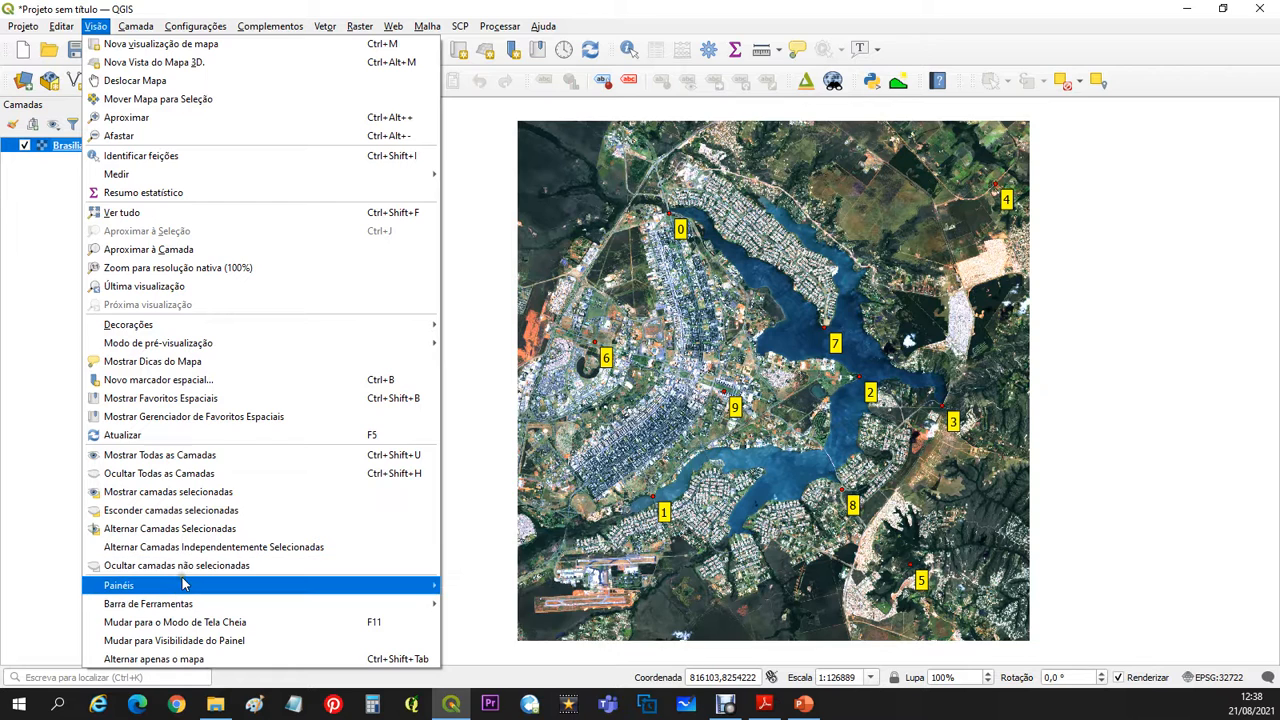
mouse_move(296, 587)
left_click(492, 600)
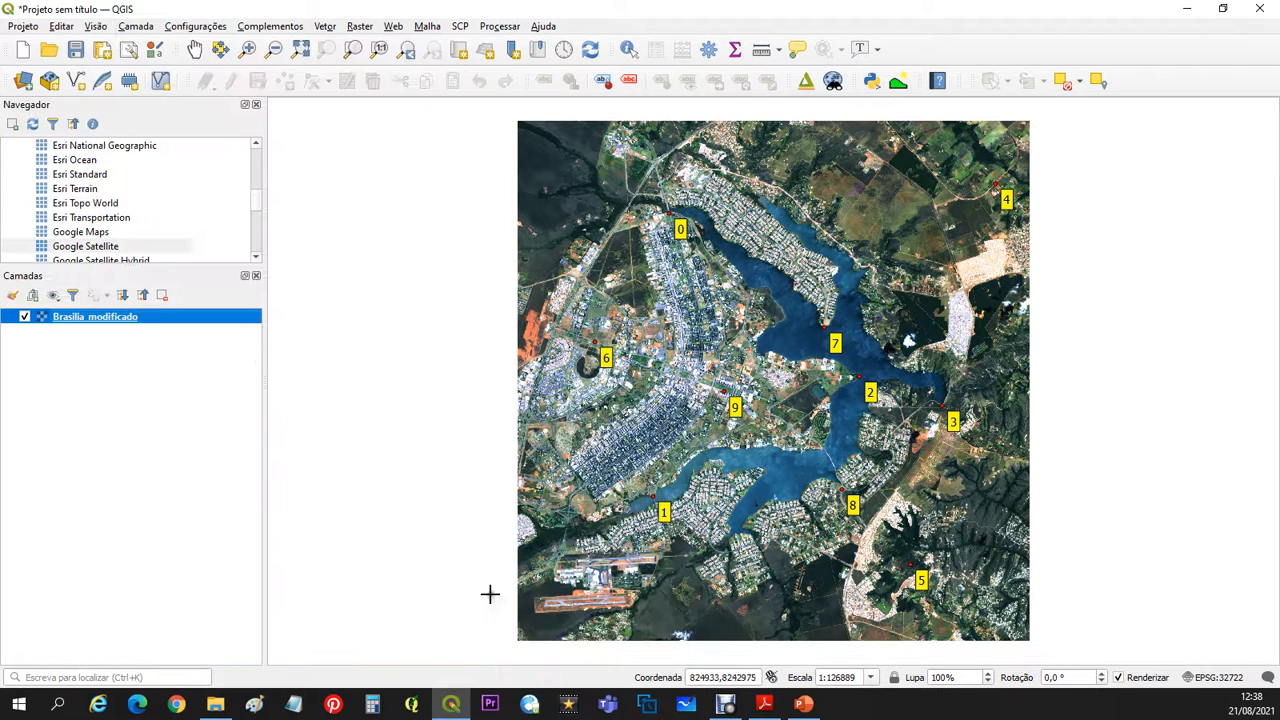
scroll(134, 215, "down", 1)
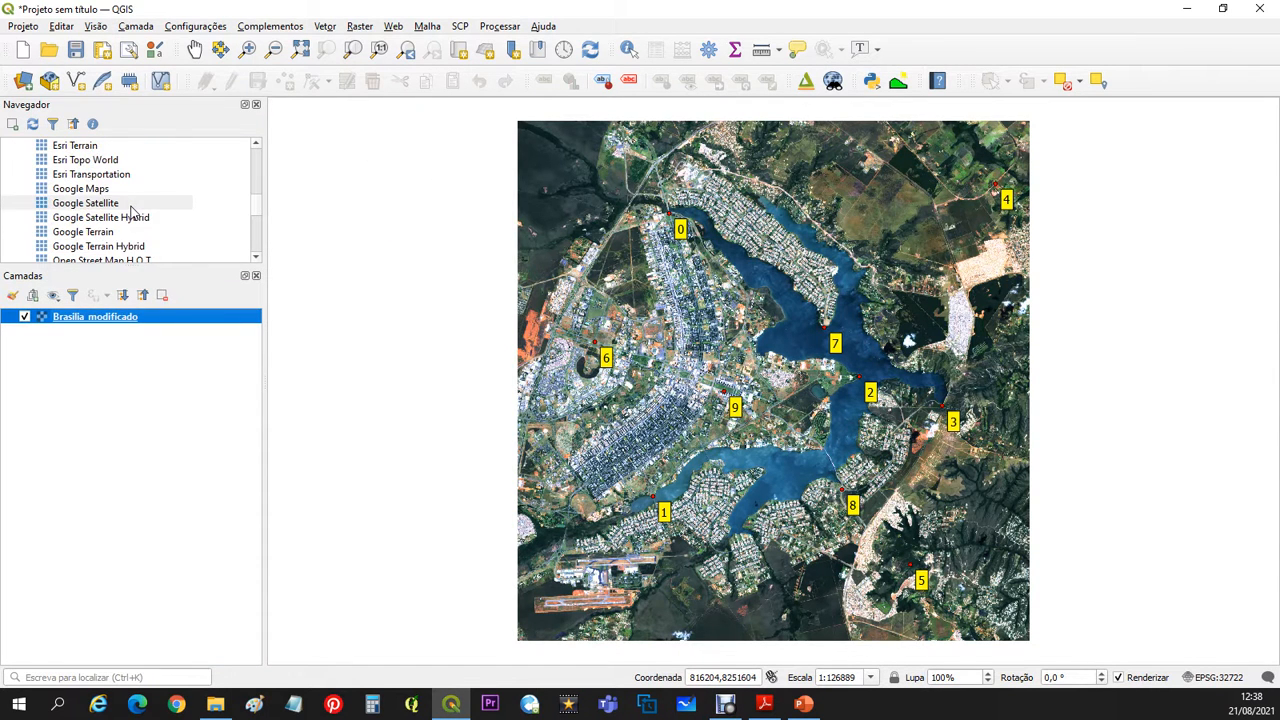
scroll(131, 213, "down", 1)
scroll(131, 210, "up", 4)
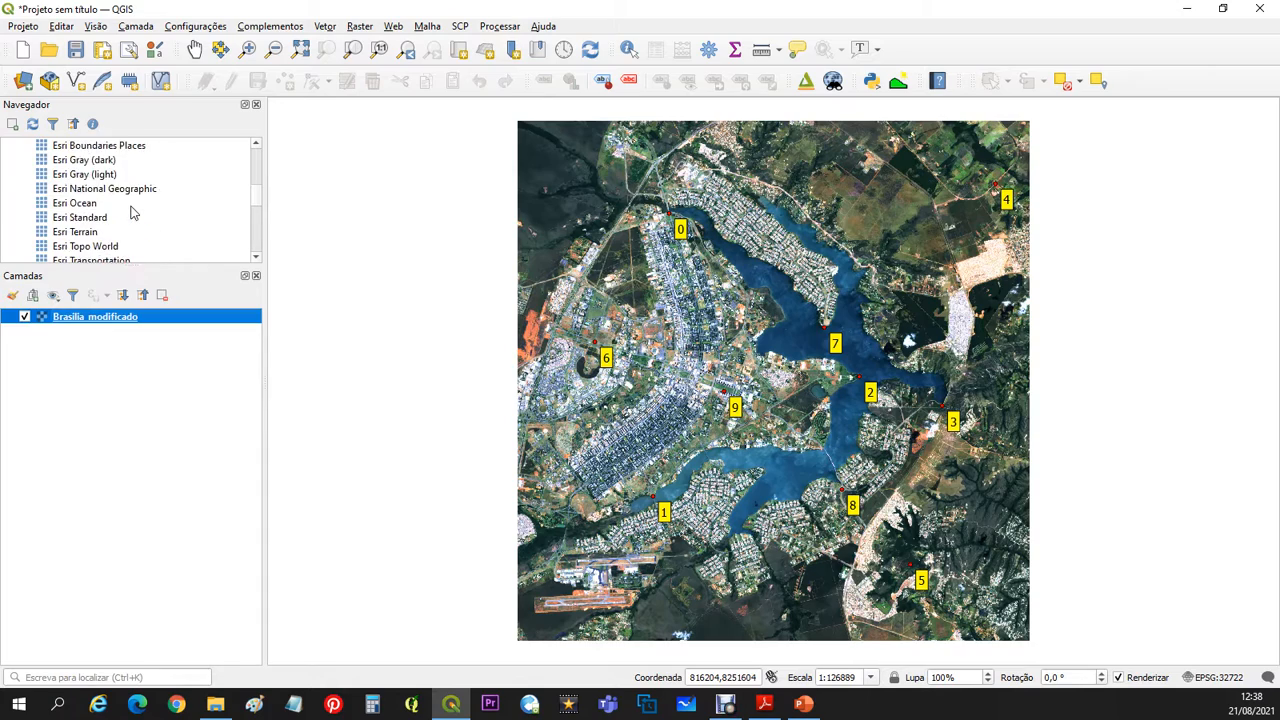
left_click(92, 147)
double_click(92, 147)
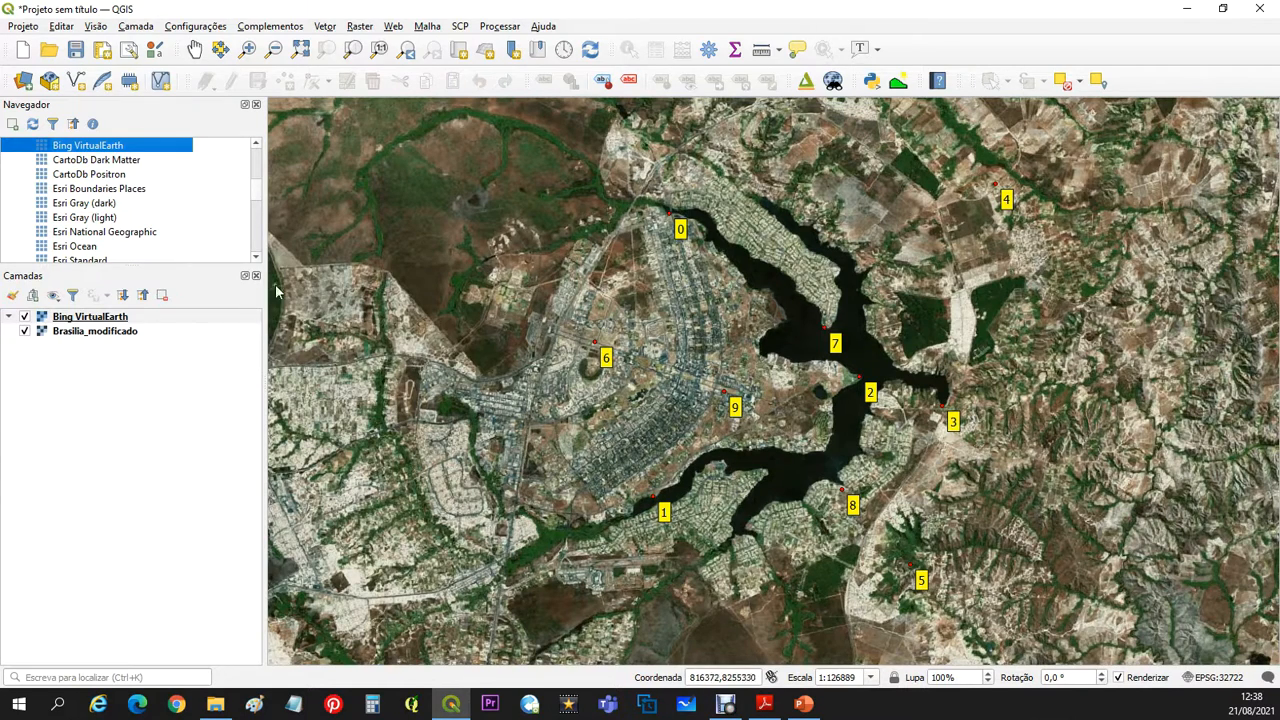
left_click_drag(110, 318, 104, 353)
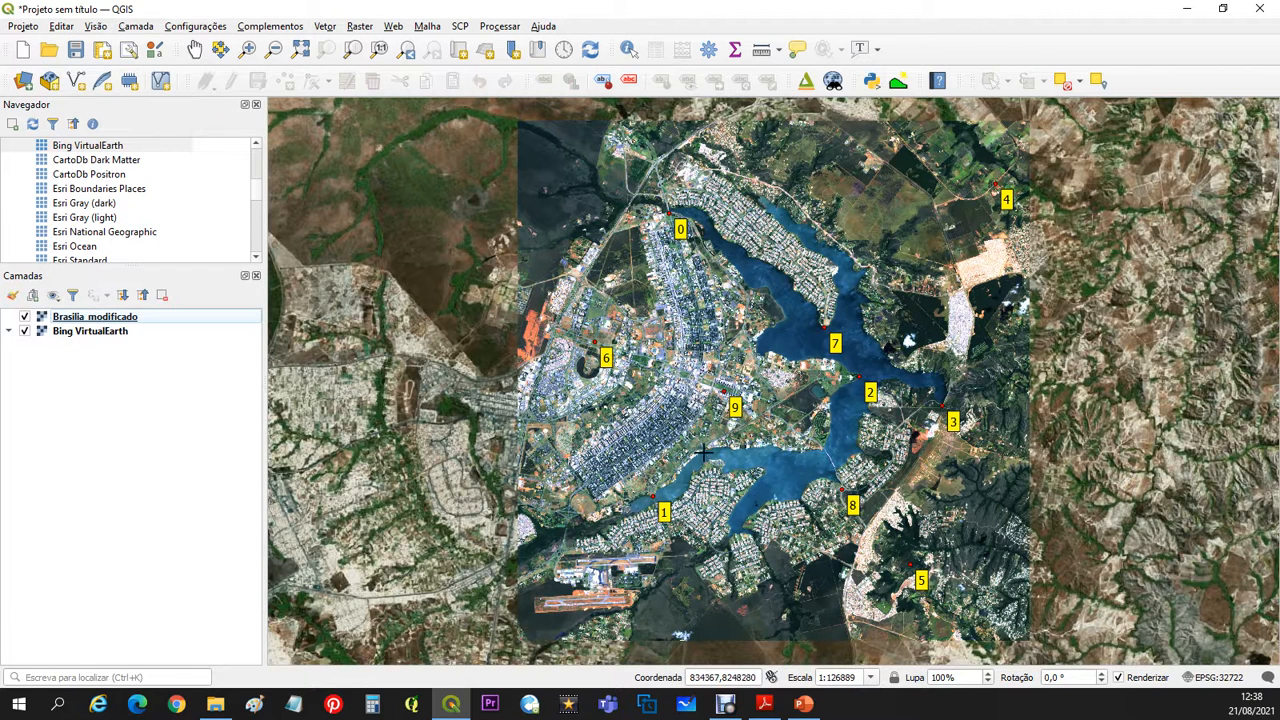
- Compare Brasilia_modificado with the Bing VirtualEarth basemap over the whole image by switching the raster's visibility off and on
left_click(26, 317)
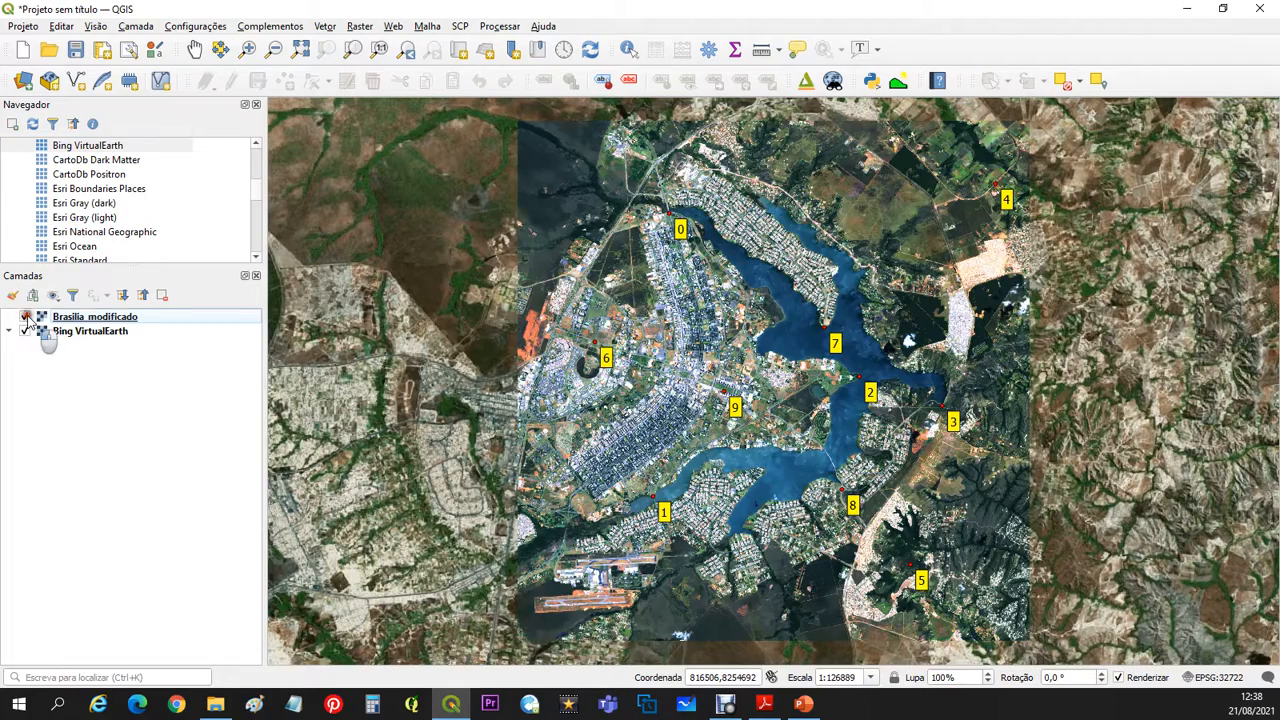
left_click(26, 317)
left_click(26, 317)
left_click(26, 317)
left_click(26, 317)
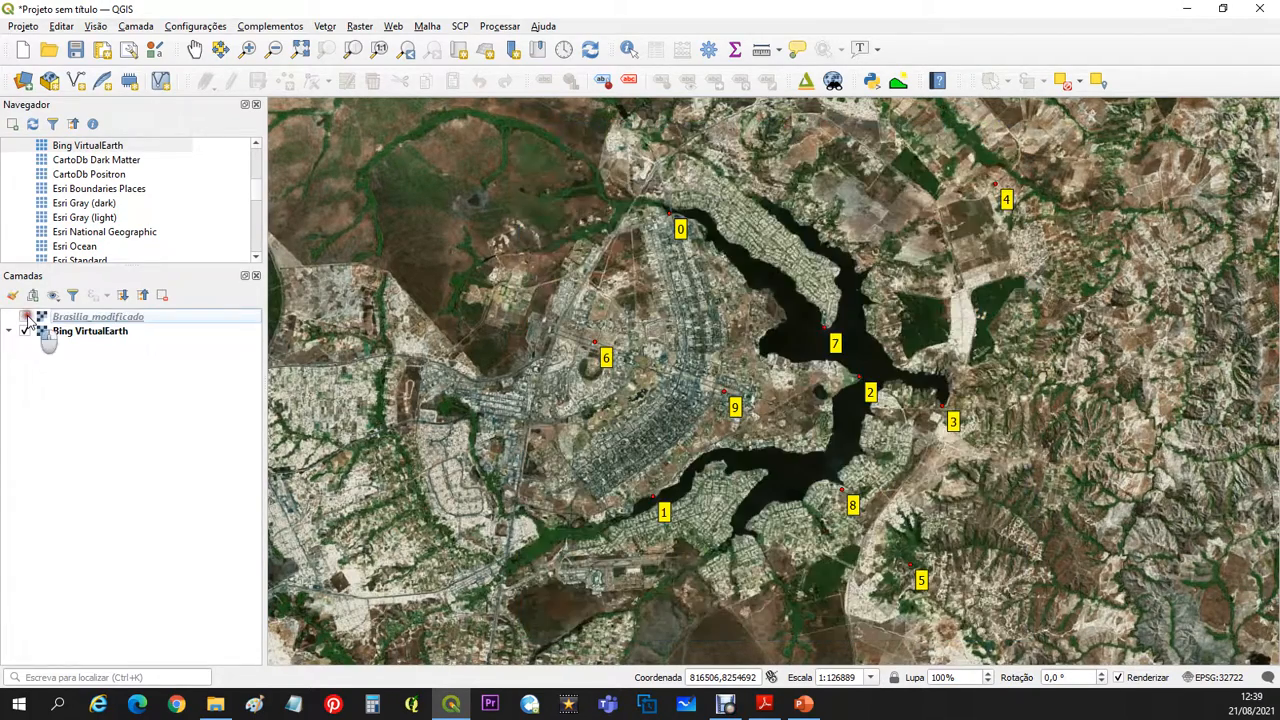
left_click(26, 317)
left_click(26, 317)
left_click(26, 317)
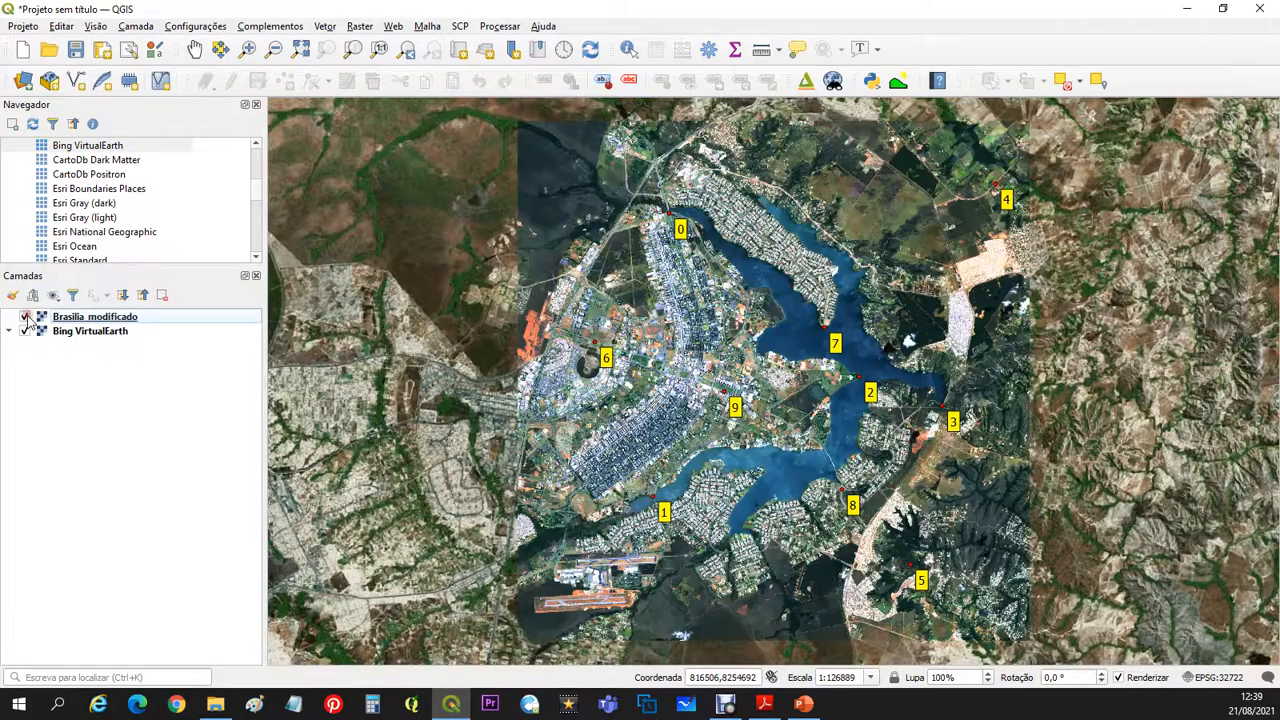
left_click(26, 317)
left_click(26, 317)
- Check the raster's alignment with the basemap around GCP 3 by repeatedly hiding and showing Brasilia_modificado
scroll(962, 445, "up", 2)
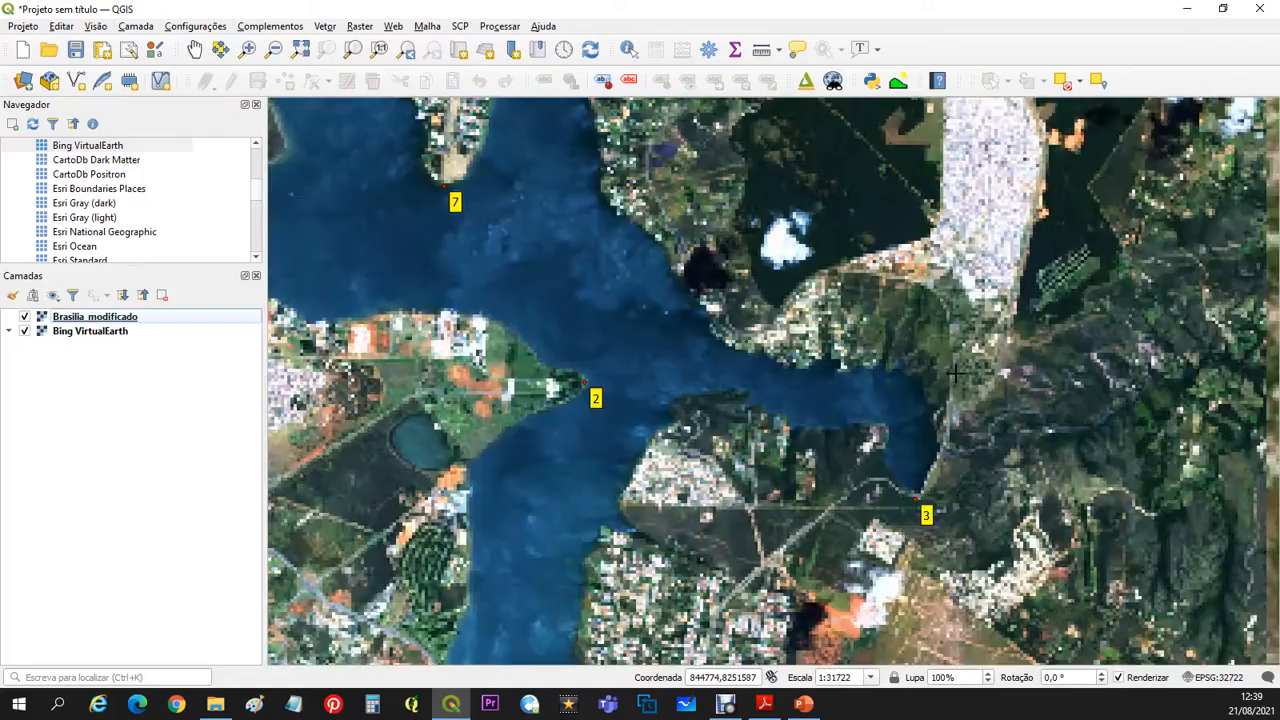
scroll(955, 455, "up", 1)
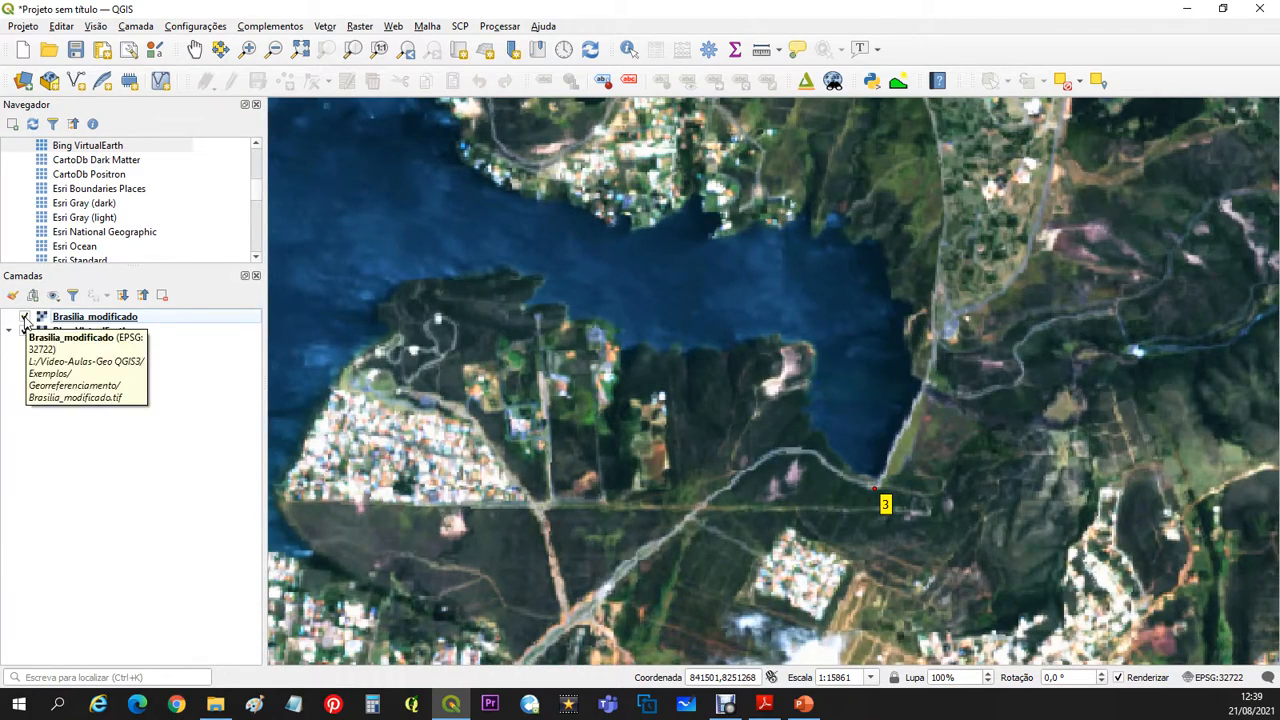
left_click(26, 317)
left_click(26, 318)
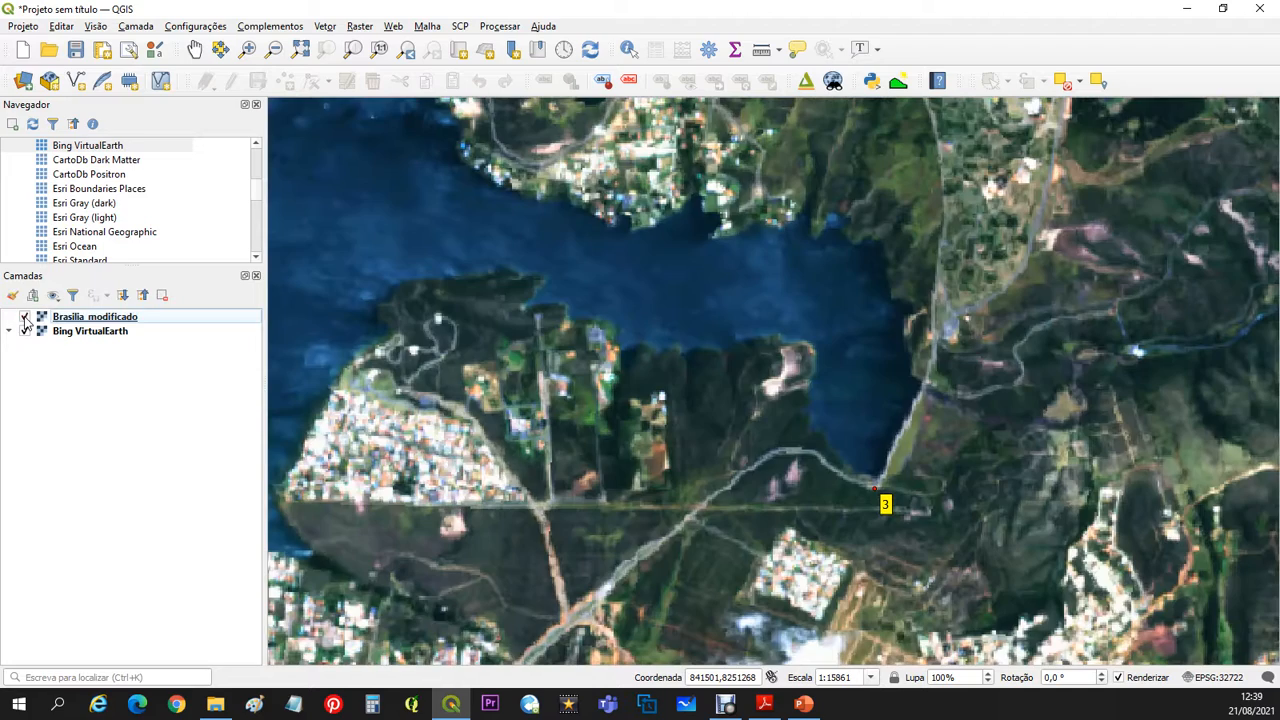
left_click(26, 318)
left_click(26, 318)
left_click(26, 318)
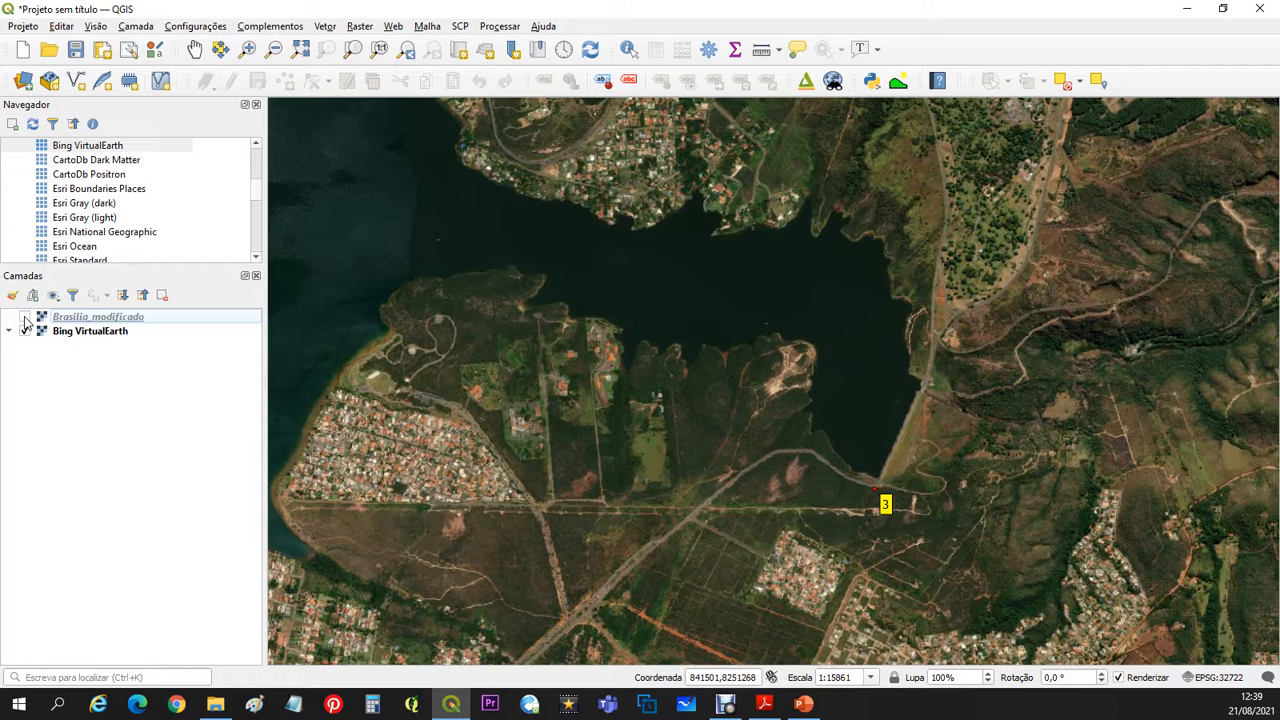
left_click(26, 318)
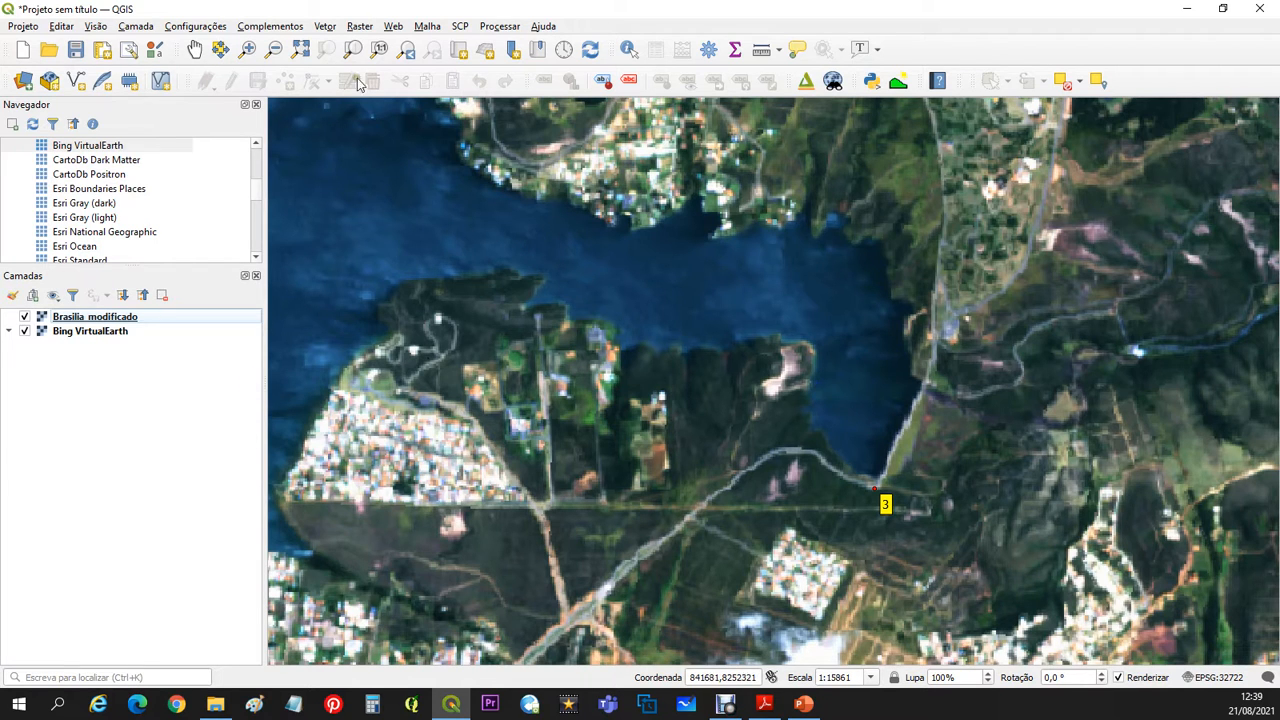
- Hide the Bing VirtualEarth layer and return to the Georeferencer window with the whole source image in view
left_click(24, 331)
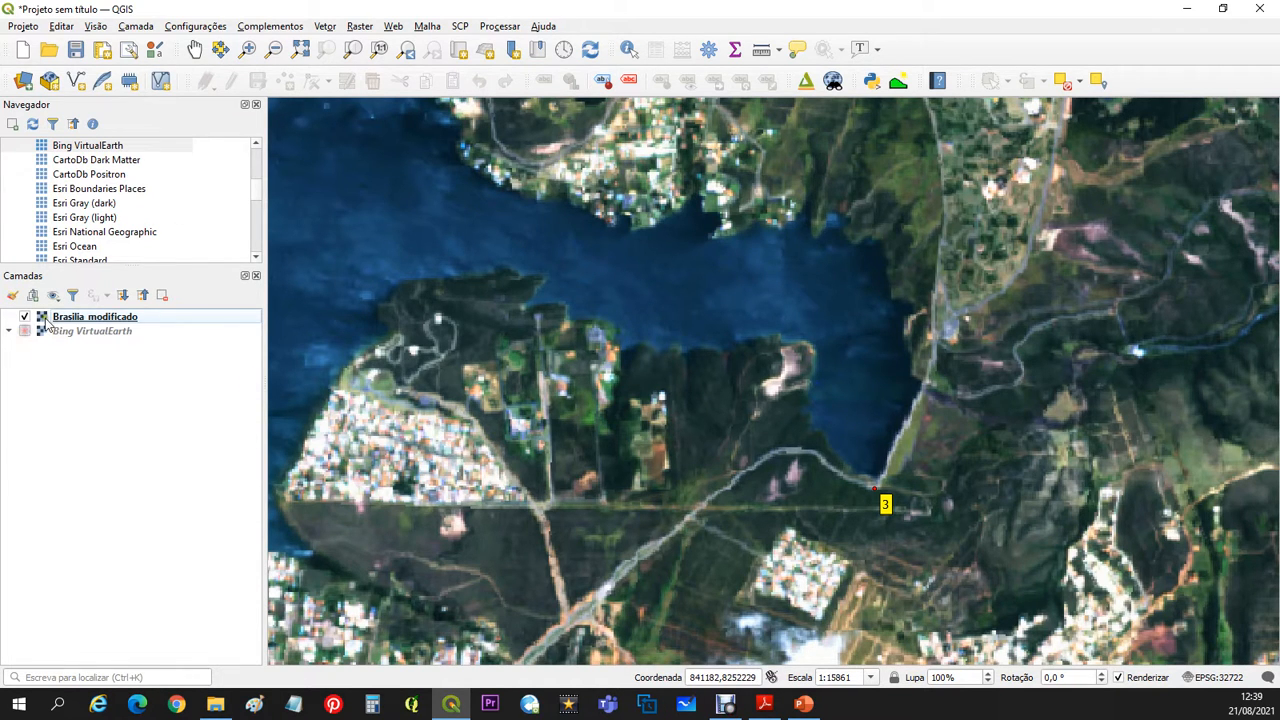
left_click(300, 50)
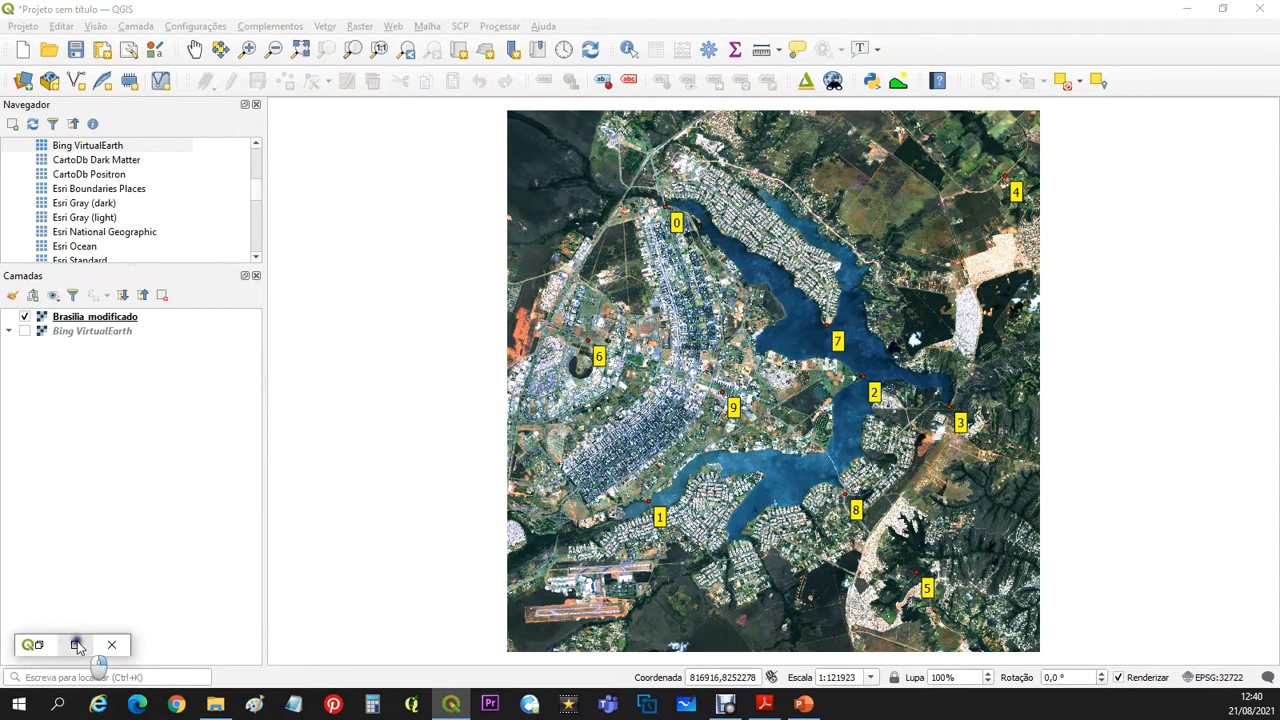
left_click(40, 645)
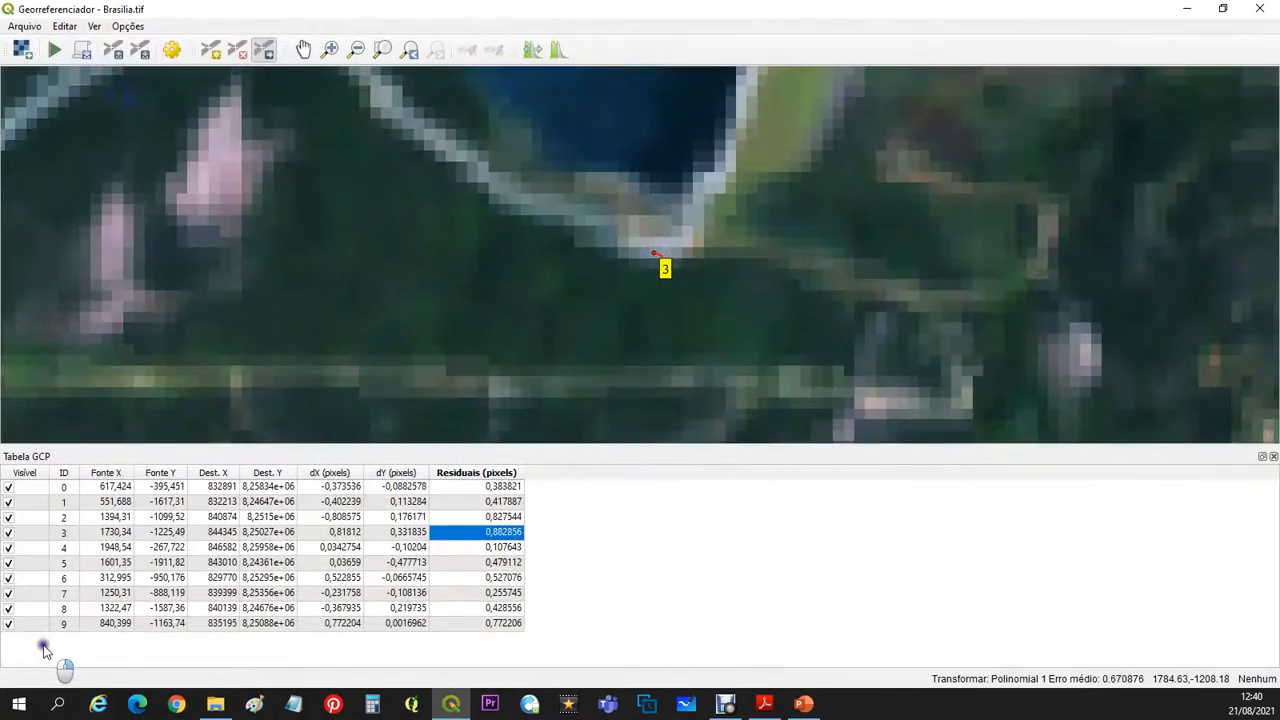
scroll(702, 230, "down", 5)
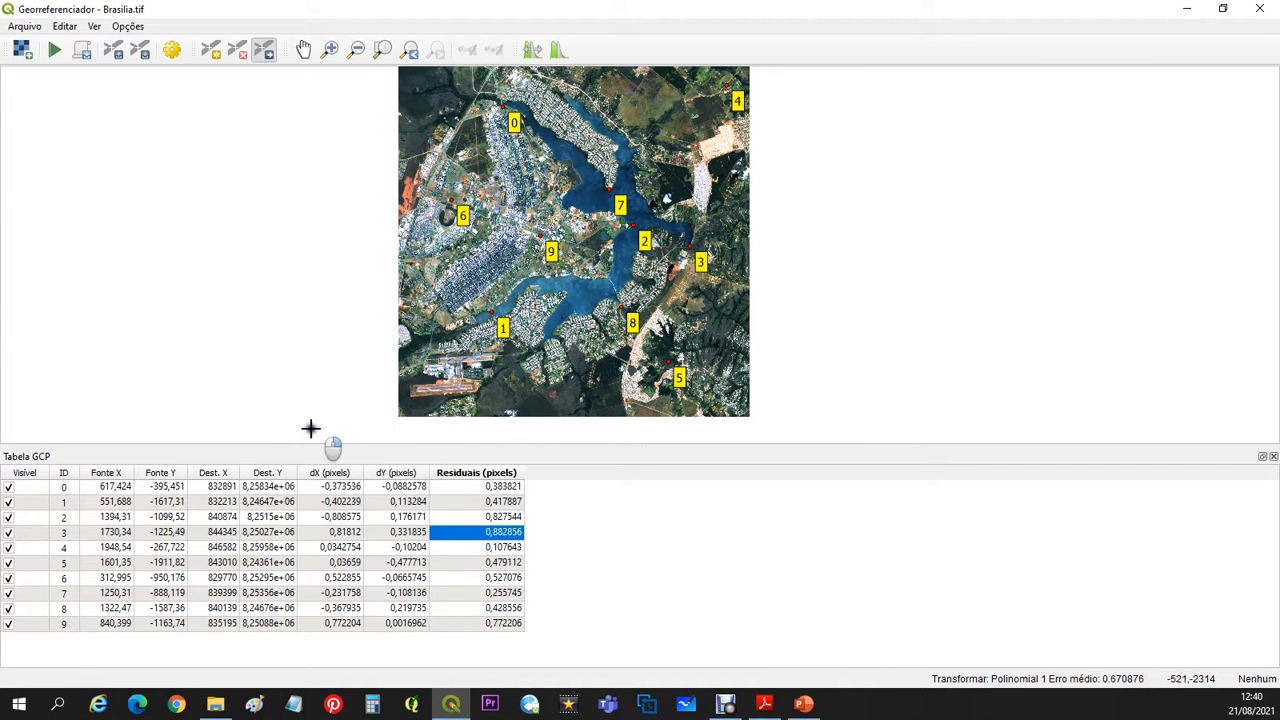
- Exclude GCPs 1, 4 and 6 from the transformation to see their effect on the residuals
left_click(9, 502)
left_click(9, 547)
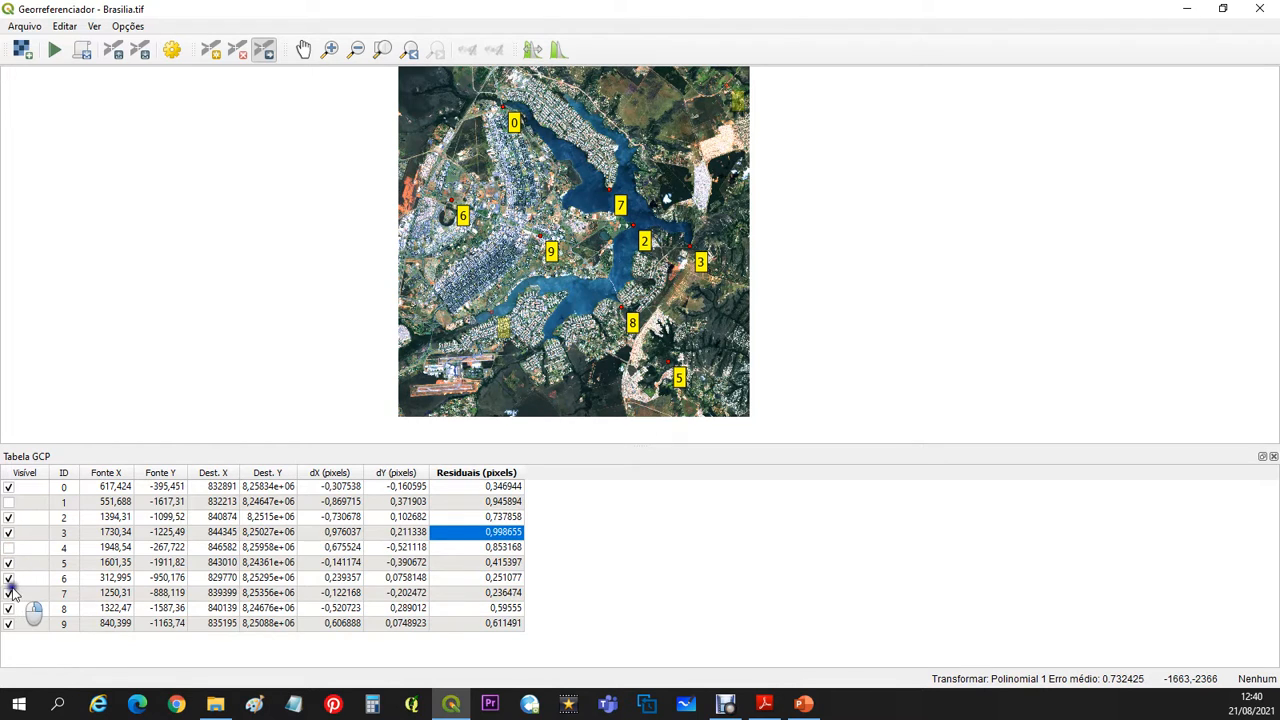
left_click(9, 578)
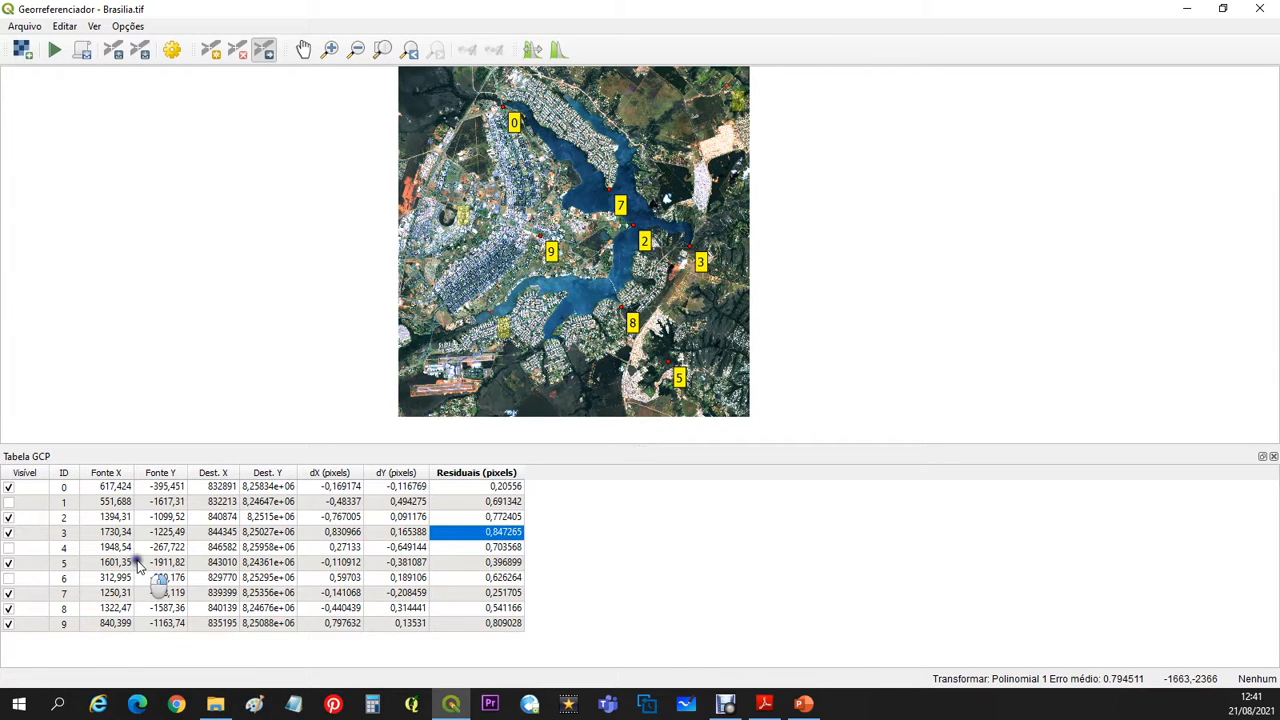
- Re-enable GCPs 1, 4 and 6 in the GCP table
left_click(9, 501)
left_click(9, 547)
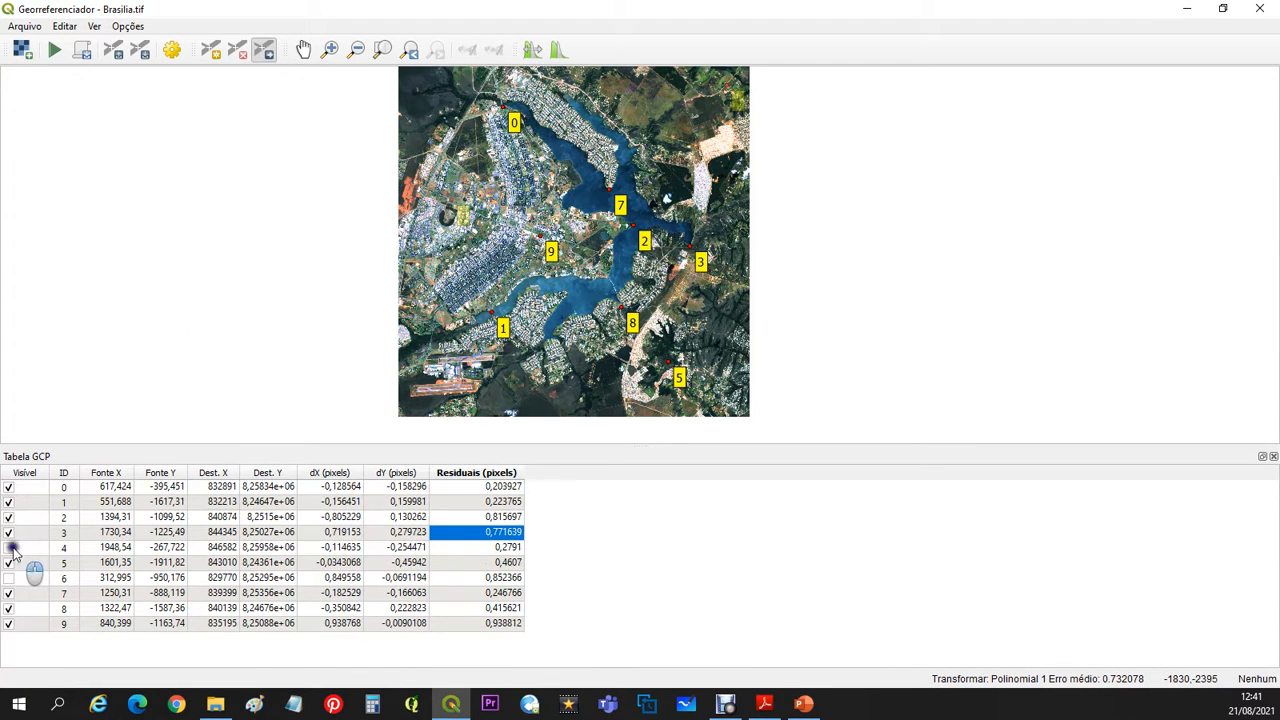
left_click(9, 578)
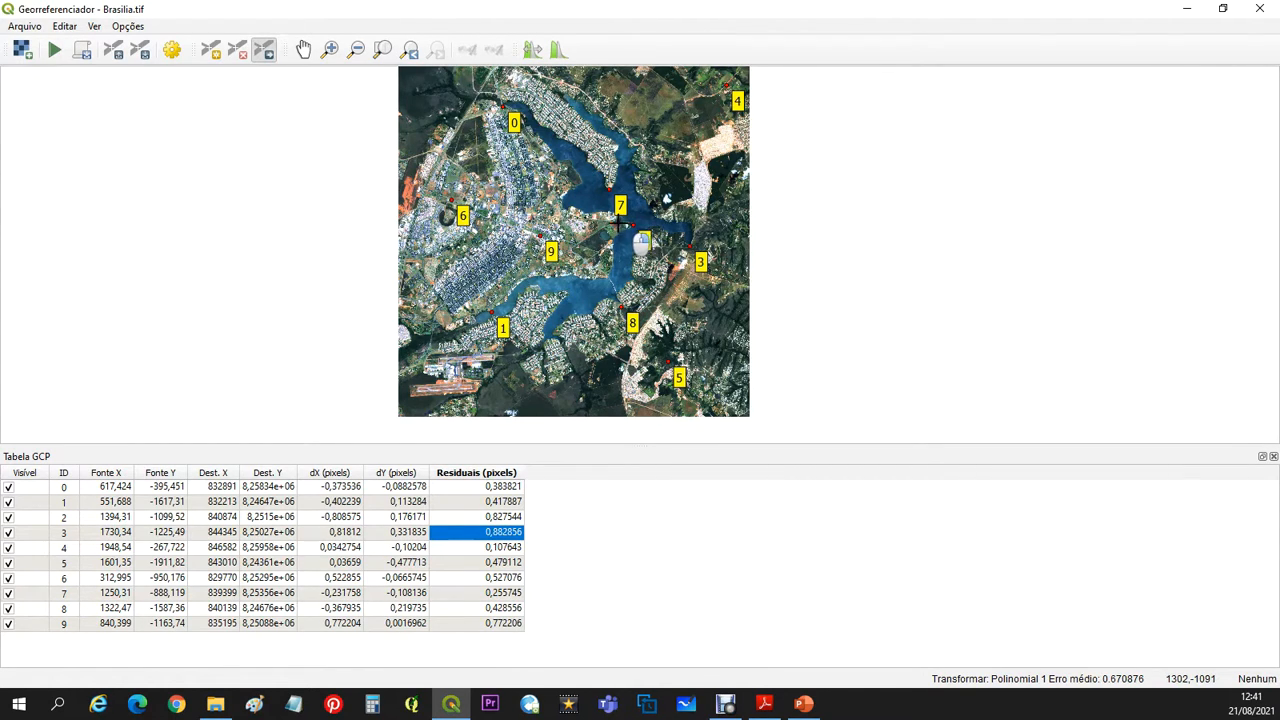
- Move GCP 2 off the headland tip eastward to source position about 1490.4, -1080.26, and displace GCP 3 to the southwest
scroll(617, 222, "up", 3)
scroll(617, 222, "up", 2)
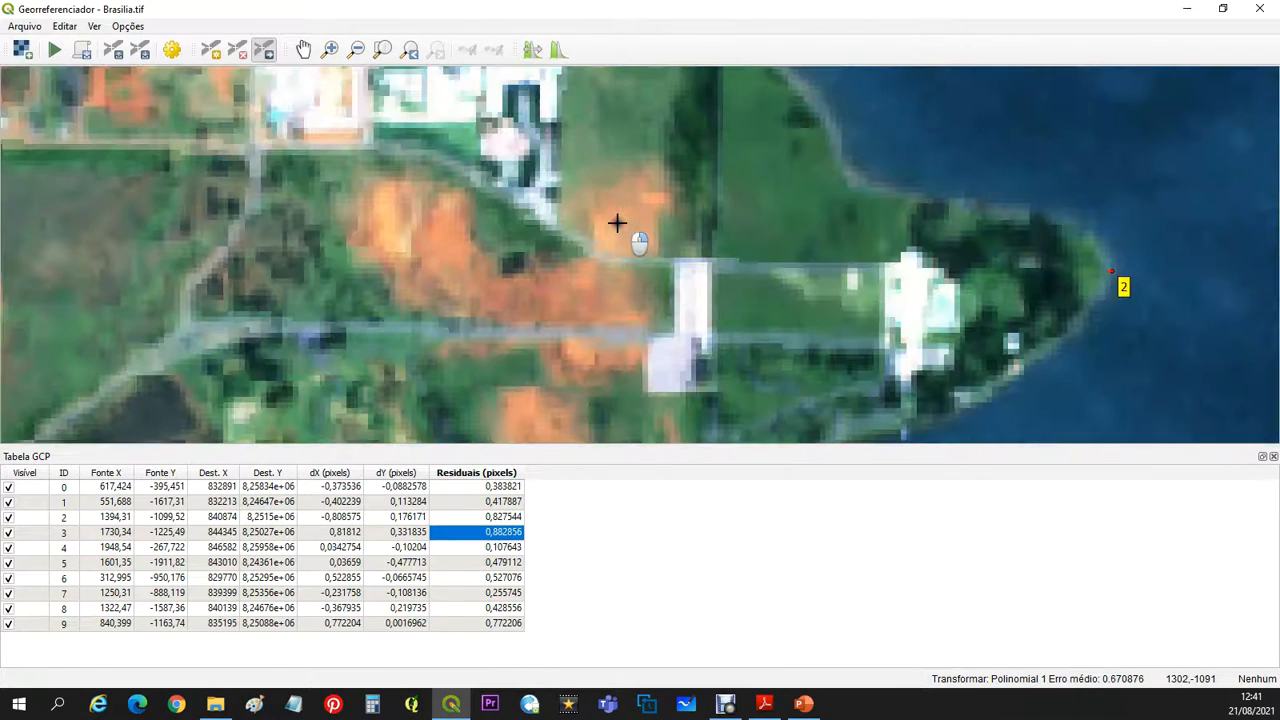
scroll(623, 223, "down", 1)
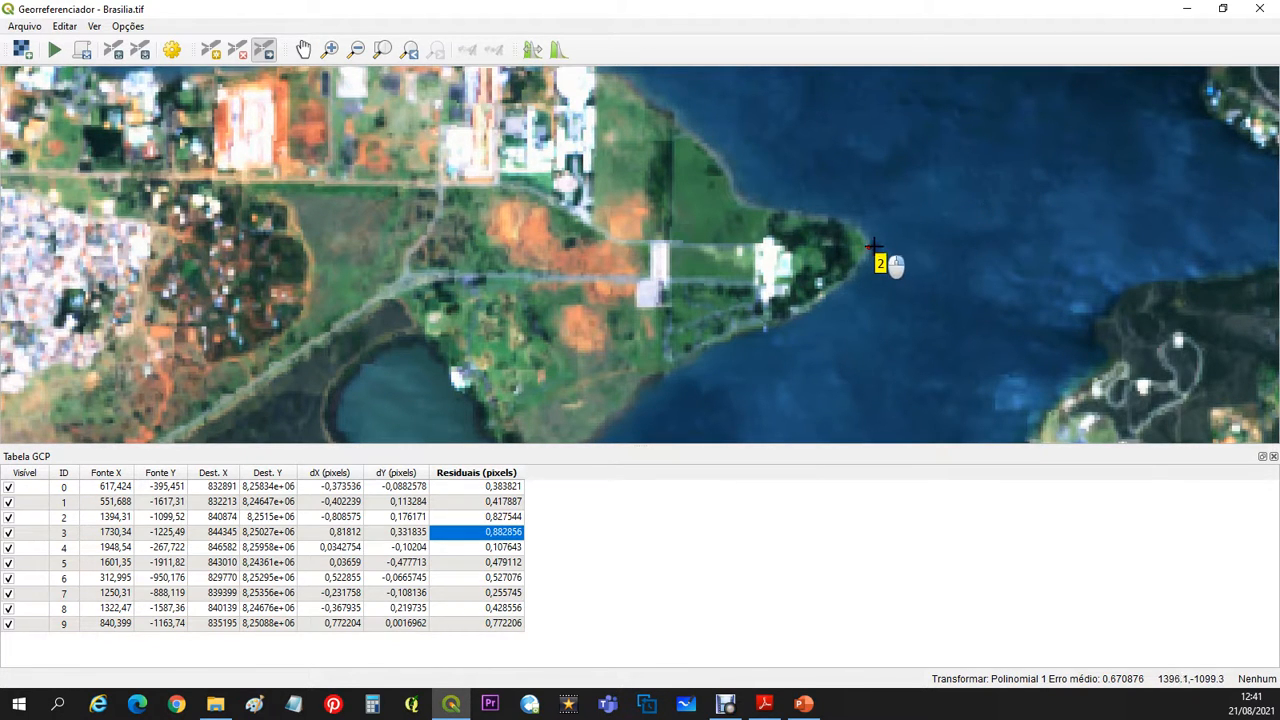
left_click_drag(866, 246, 1128, 196)
scroll(955, 231, "down", 4)
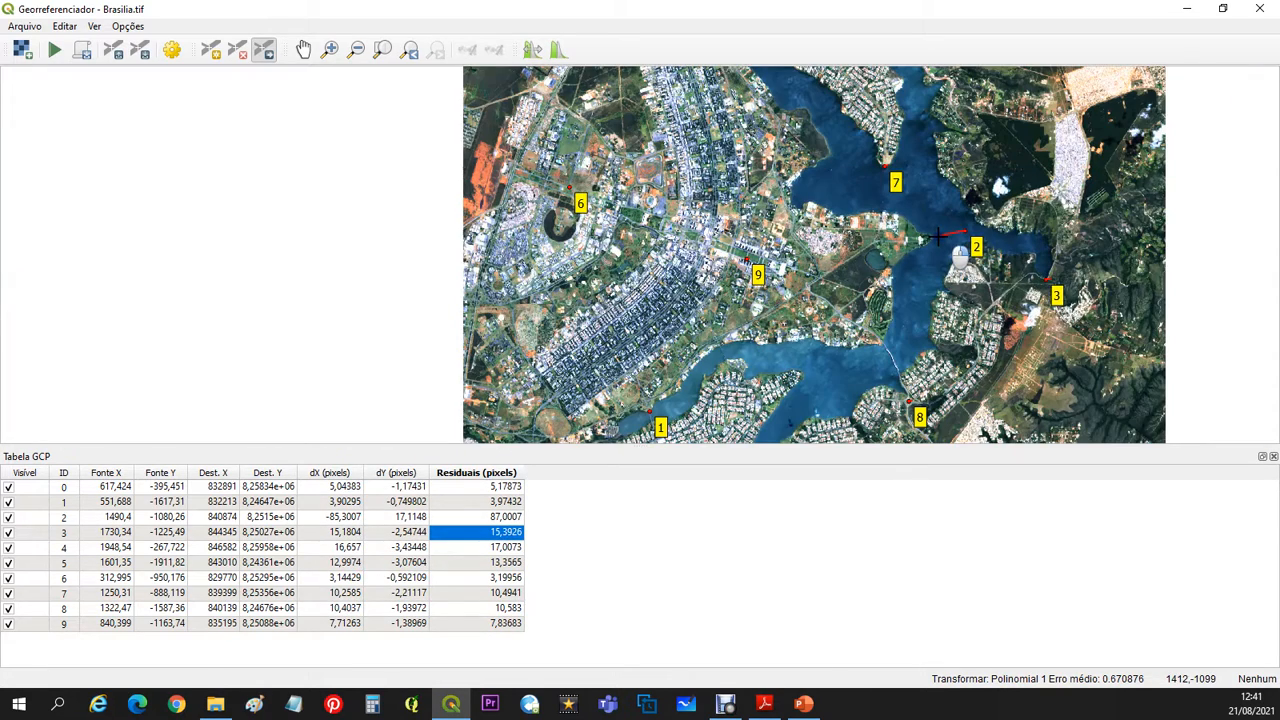
left_click_drag(1048, 283, 966, 346)
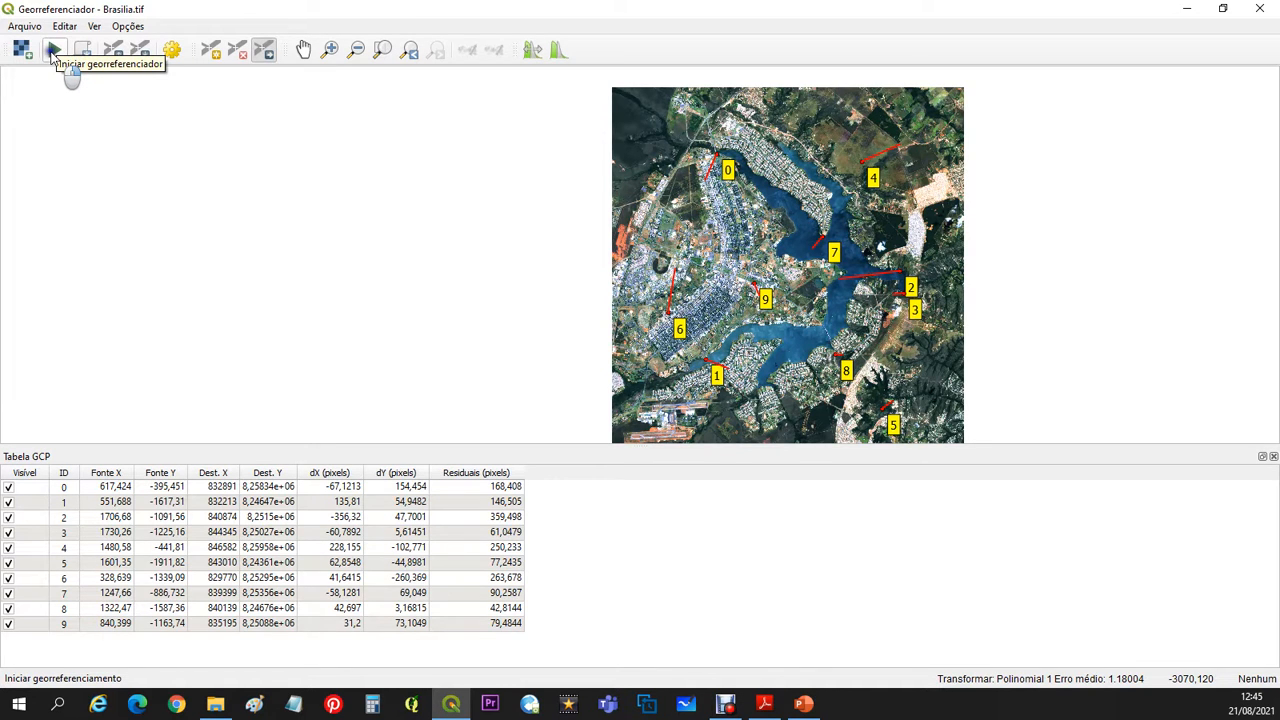
- Georeference the raster with the displaced GCPs, and in the main QGIS window hide the upper Brasilia_modificado layer to compare both versions
left_click(52, 50)
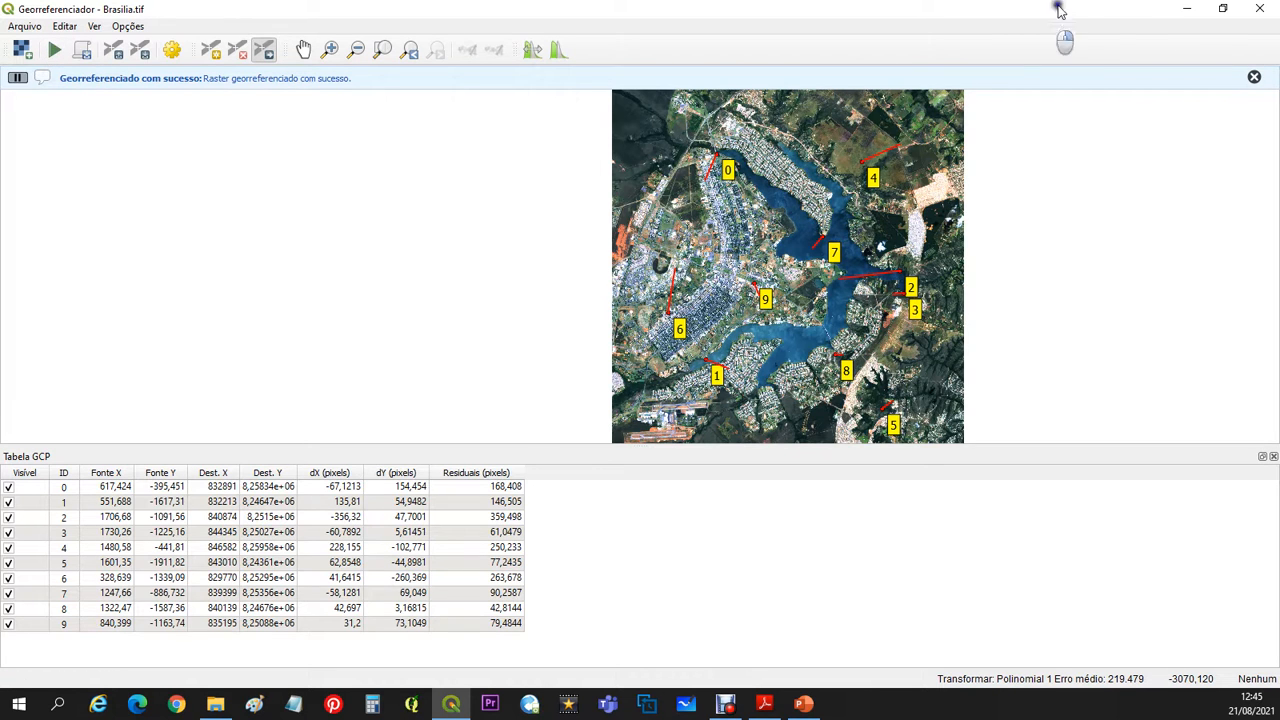
left_click(1187, 8)
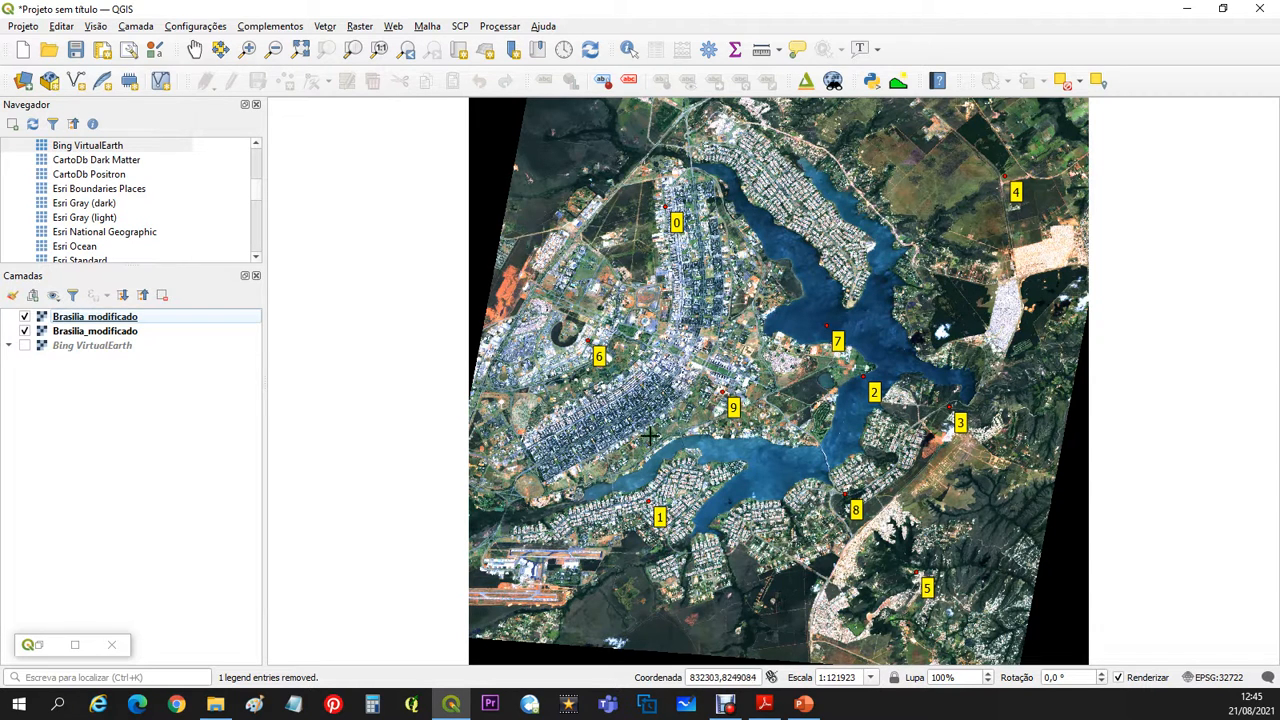
left_click(81, 319)
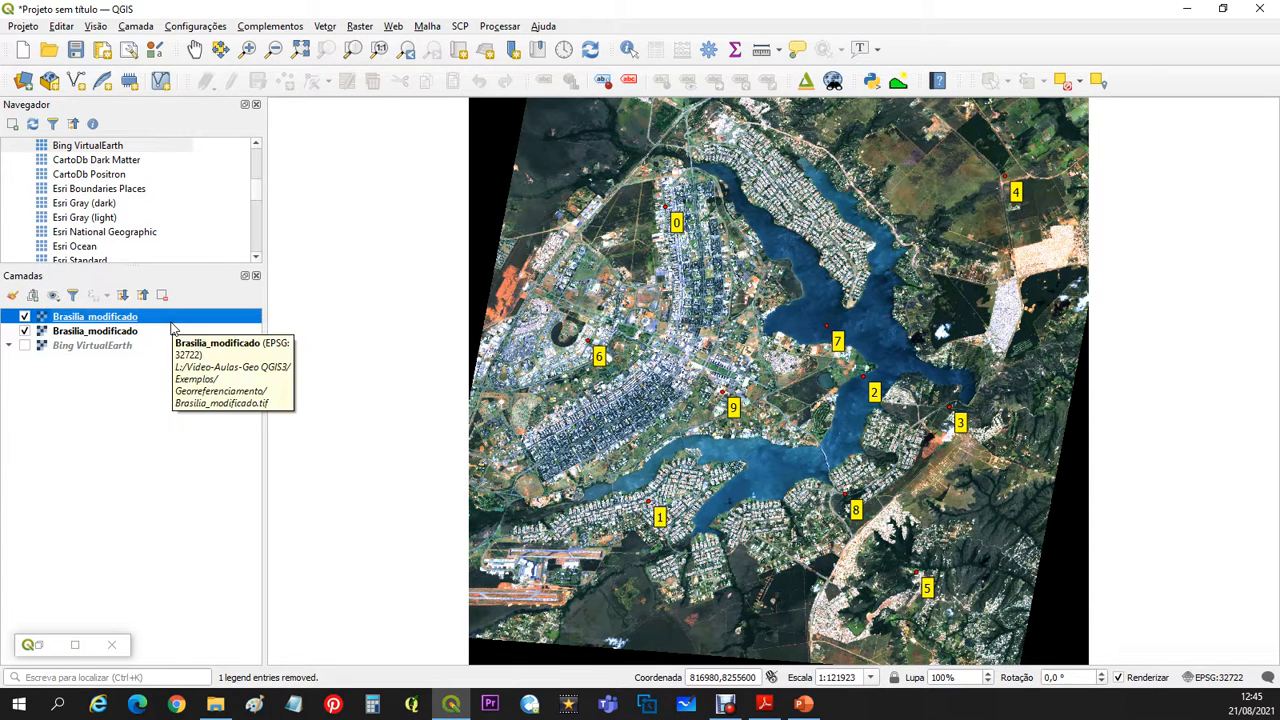
left_click(24, 316)
left_click(70, 332)
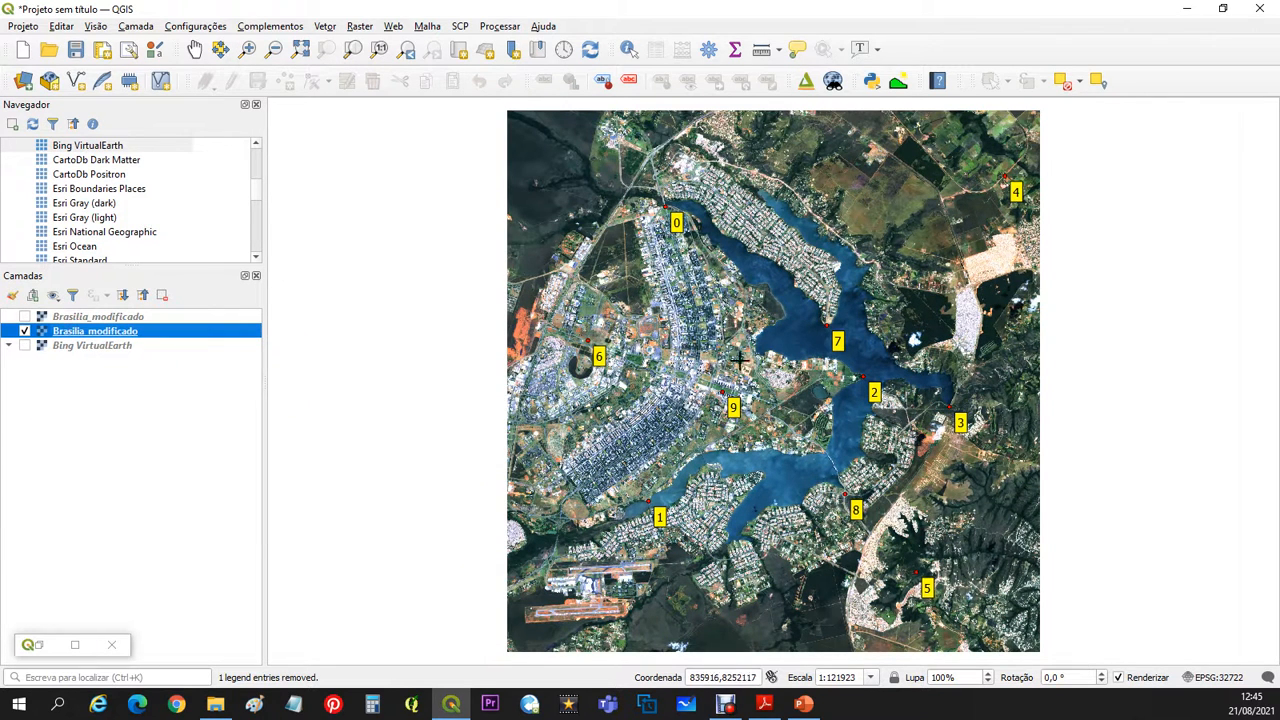
- Remove both Brasilia_modificado layers from the project, keeping only Bing VirtualEarth
left_click(117, 318)
right_click(117, 318)
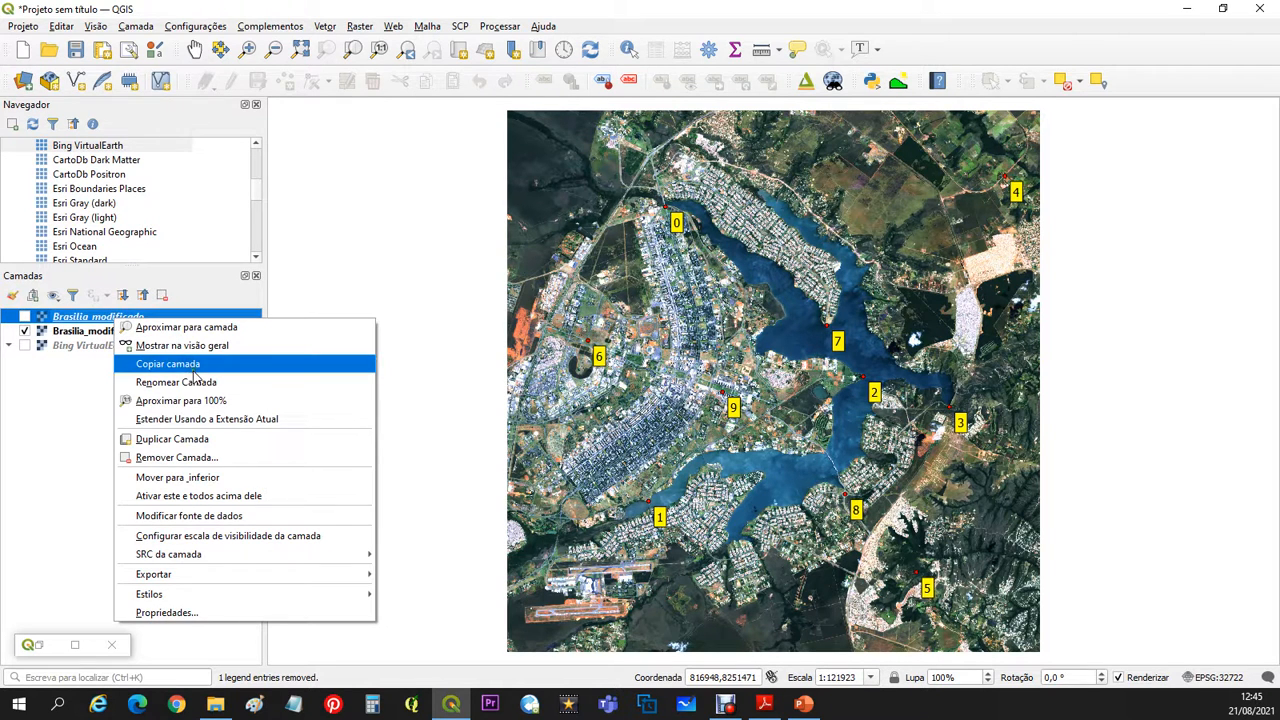
left_click(178, 458)
left_click(611, 368)
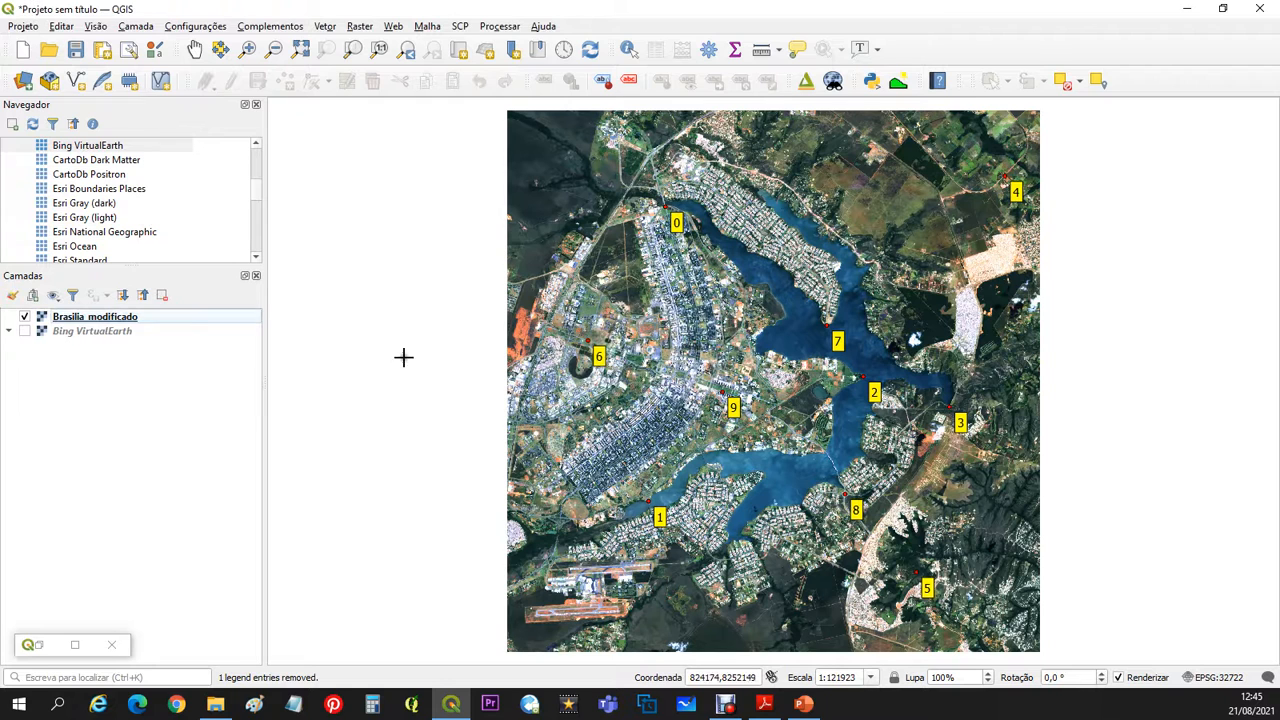
right_click(124, 319)
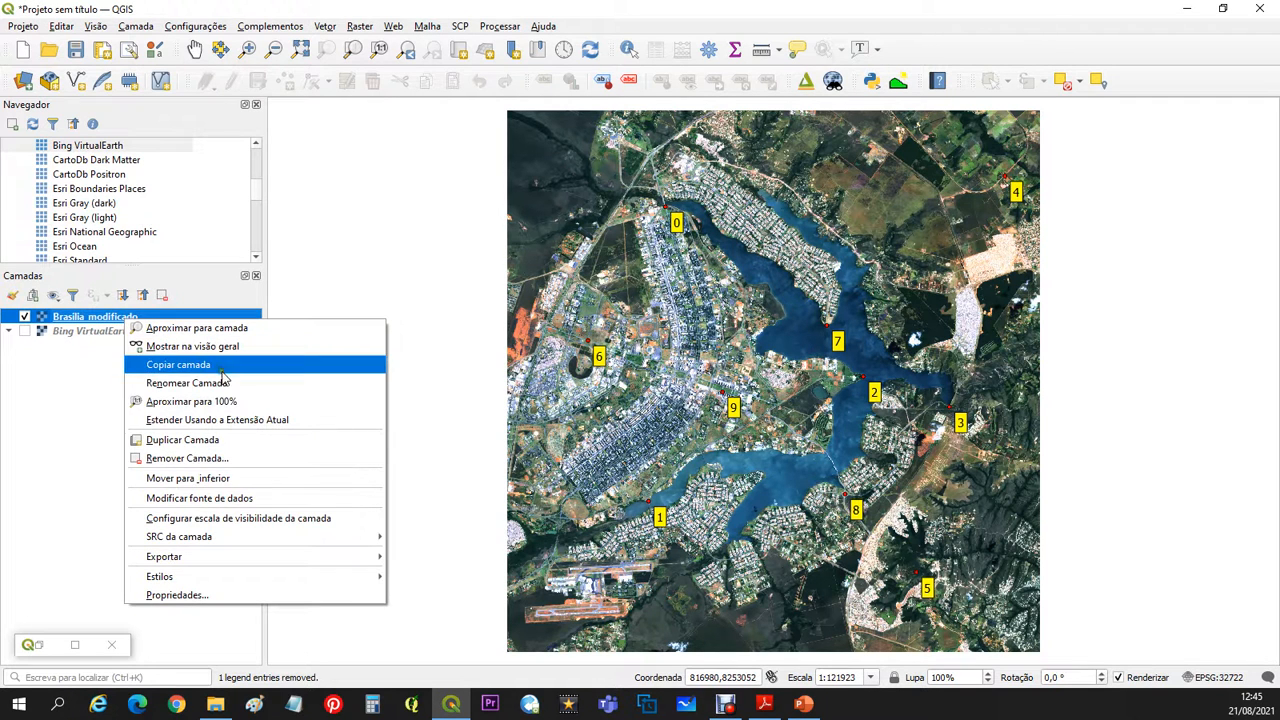
left_click(217, 461)
left_click(612, 367)
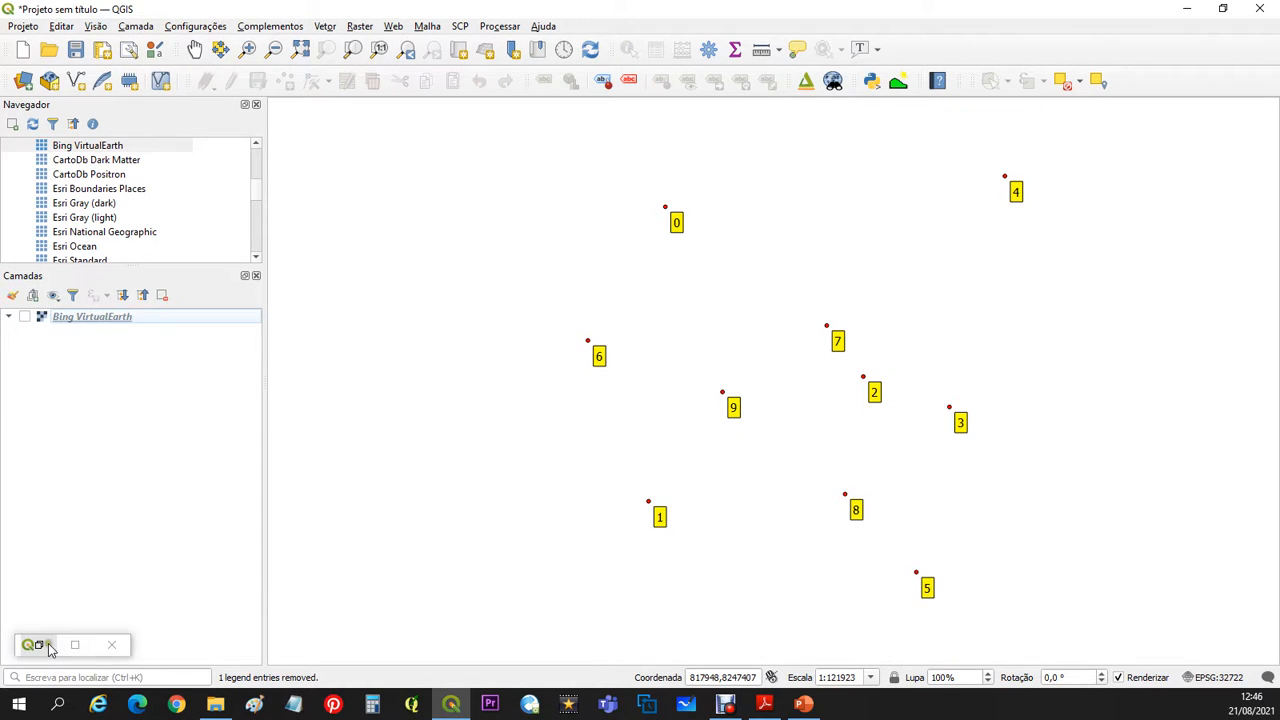
- Return to the Georeferencer and restore the original control points by loading Brasilia.tif.points
double_click(46, 646)
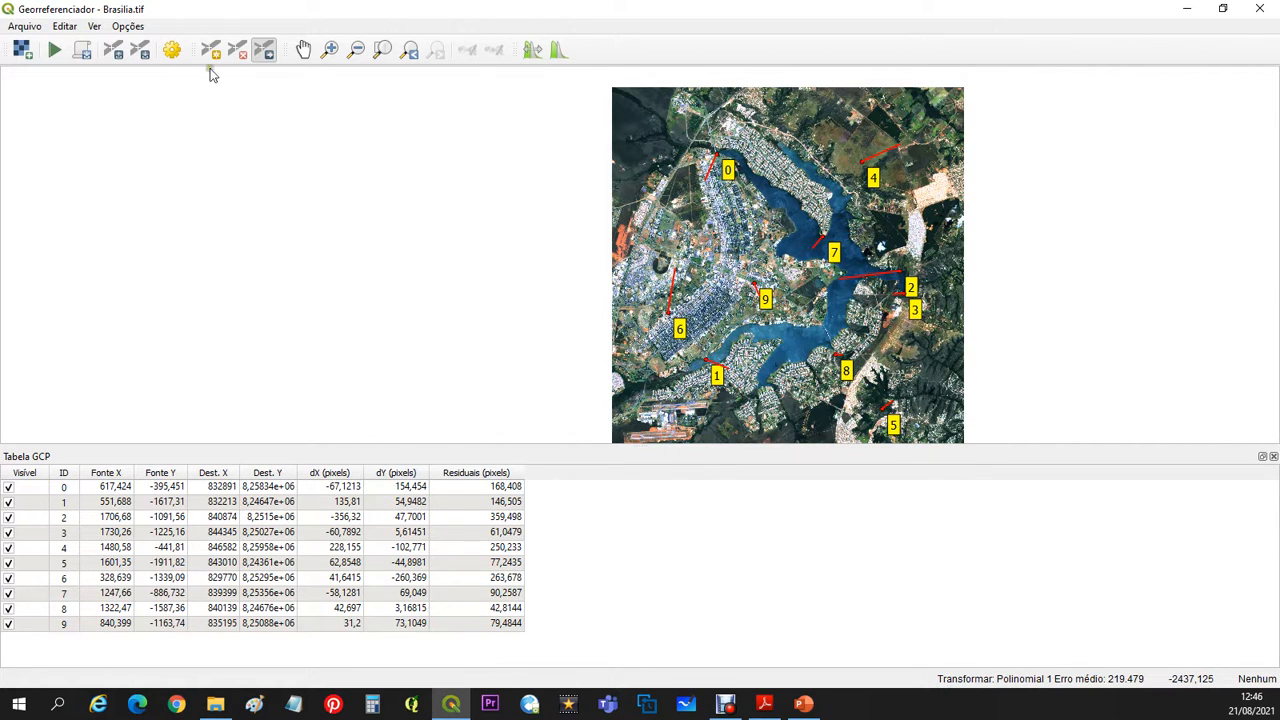
left_click(23, 28)
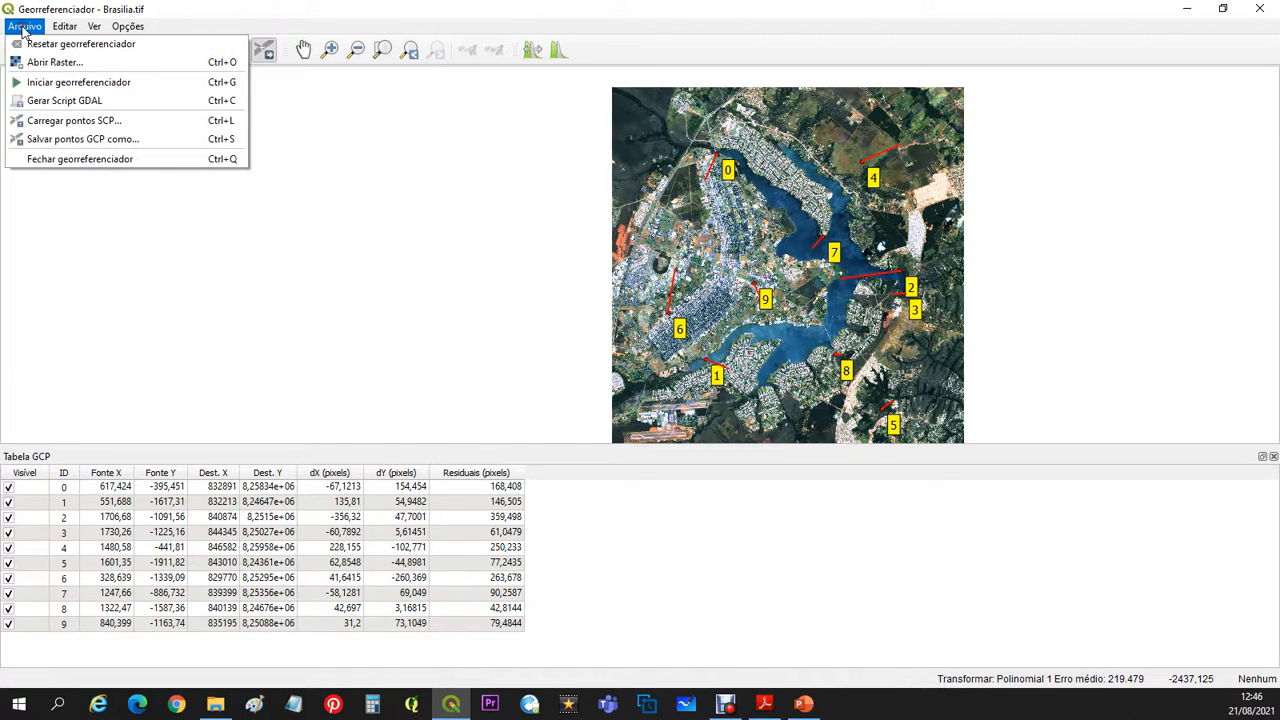
left_click(77, 121)
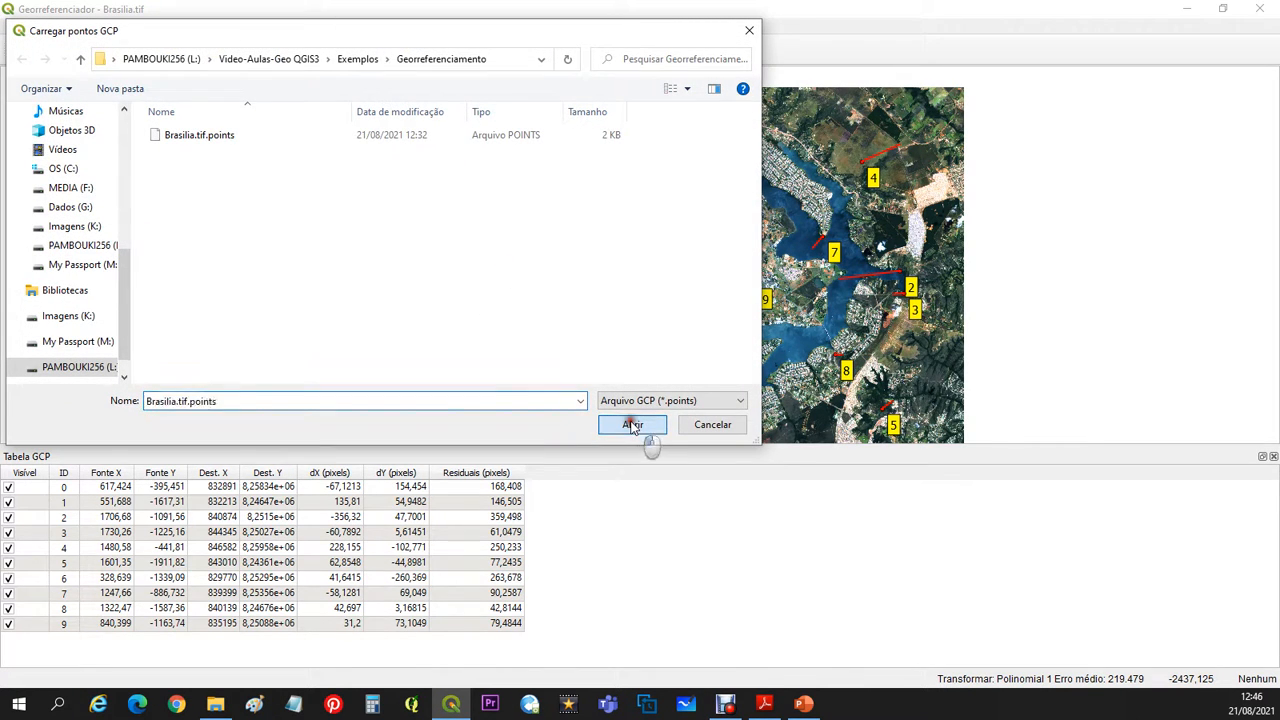
left_click(632, 425)
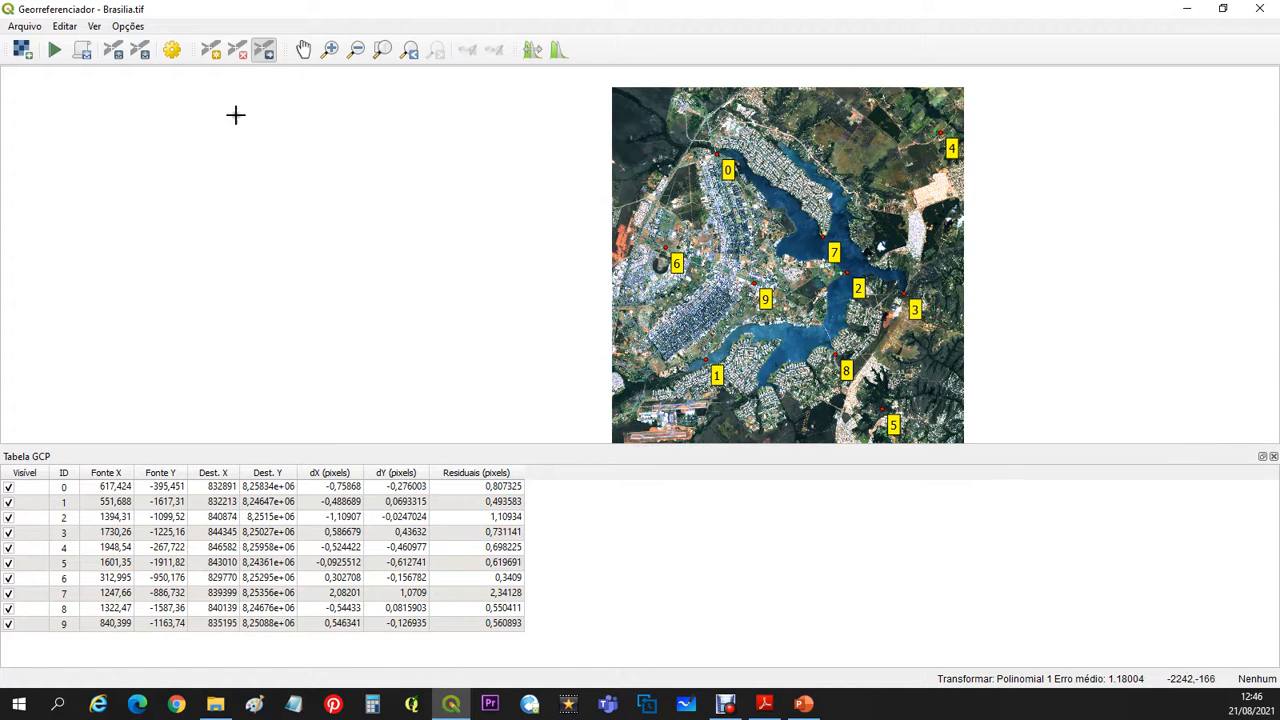
- Change the transformation type to Polinomial 3 and run the georeferencing of Brasilia.tif
left_click(128, 26)
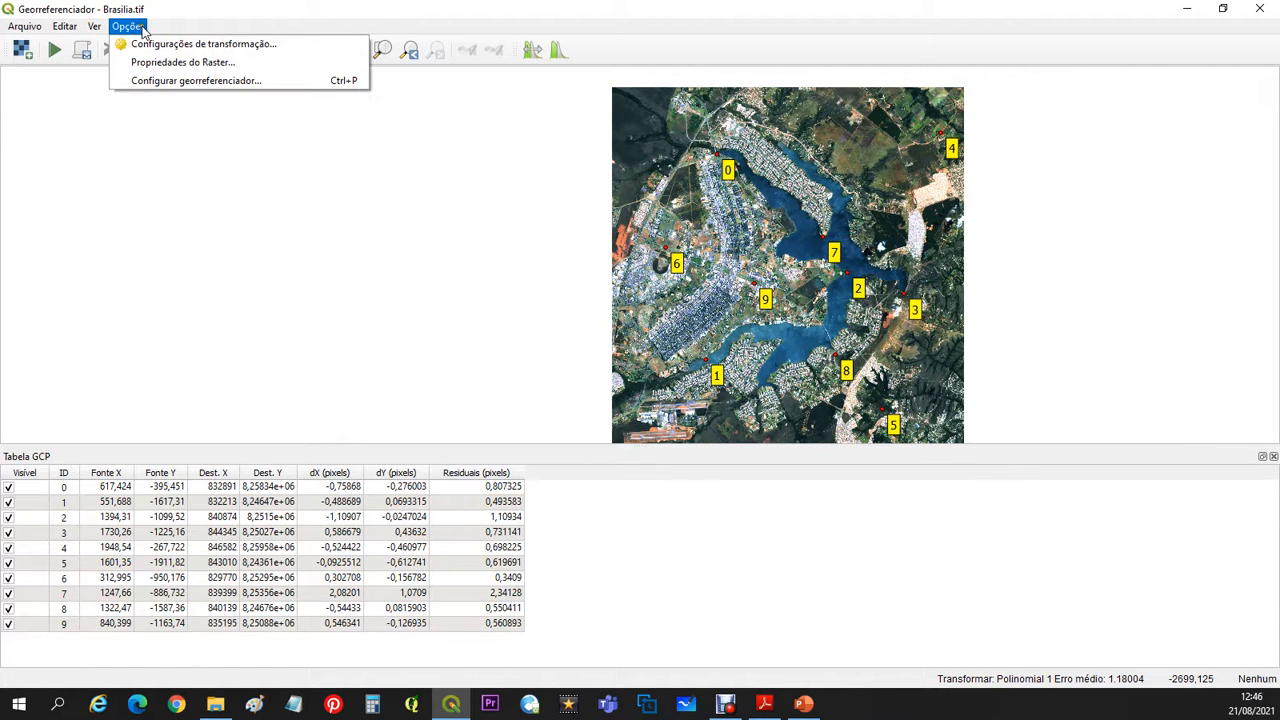
left_click(152, 45)
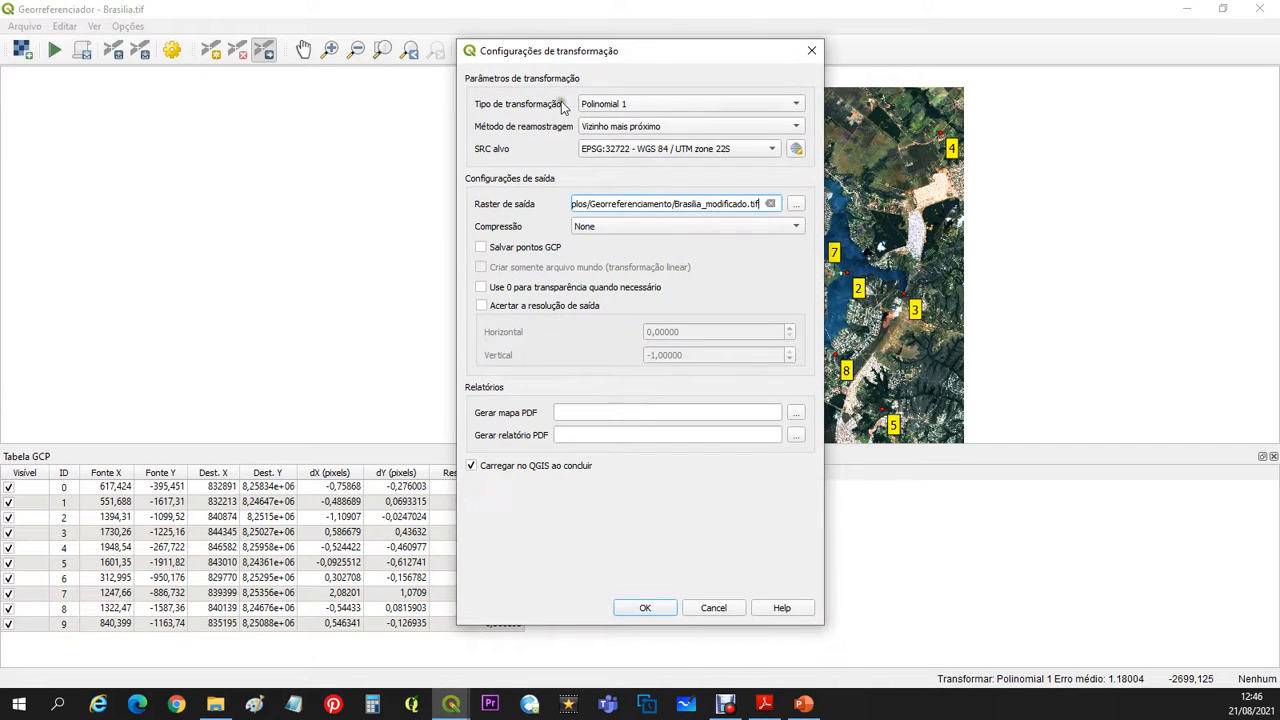
left_click(685, 106)
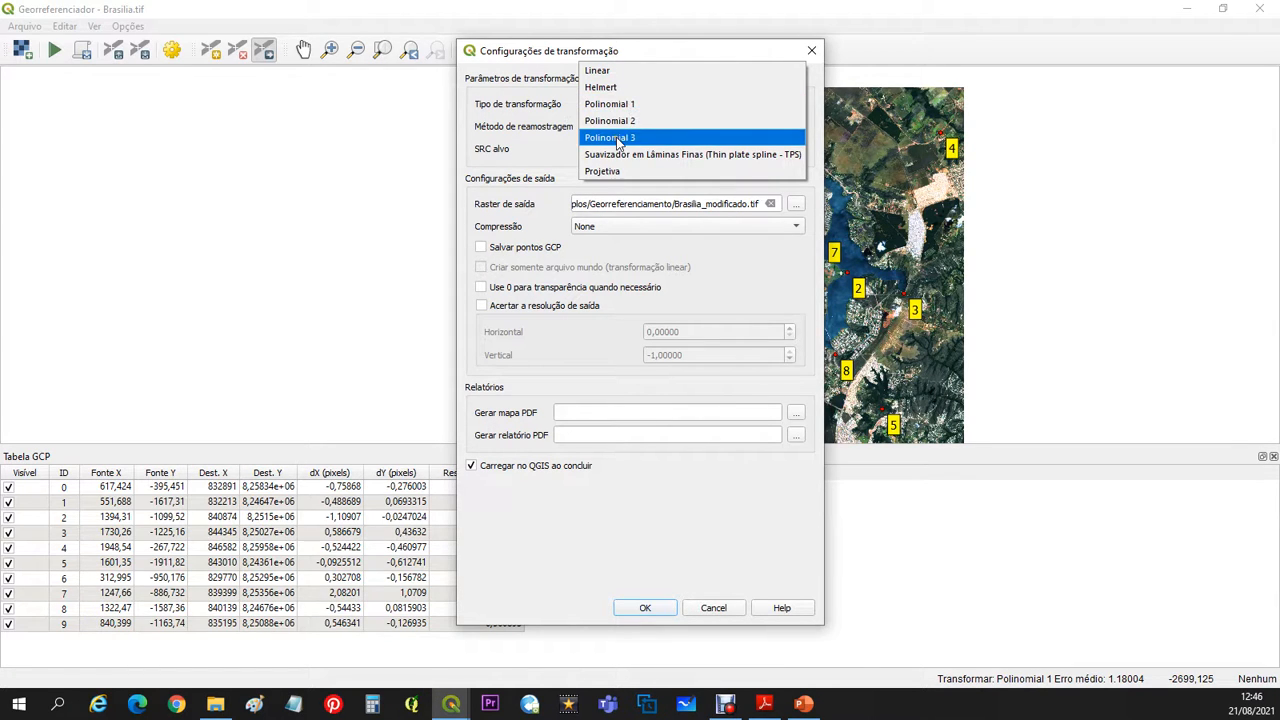
left_click(643, 140)
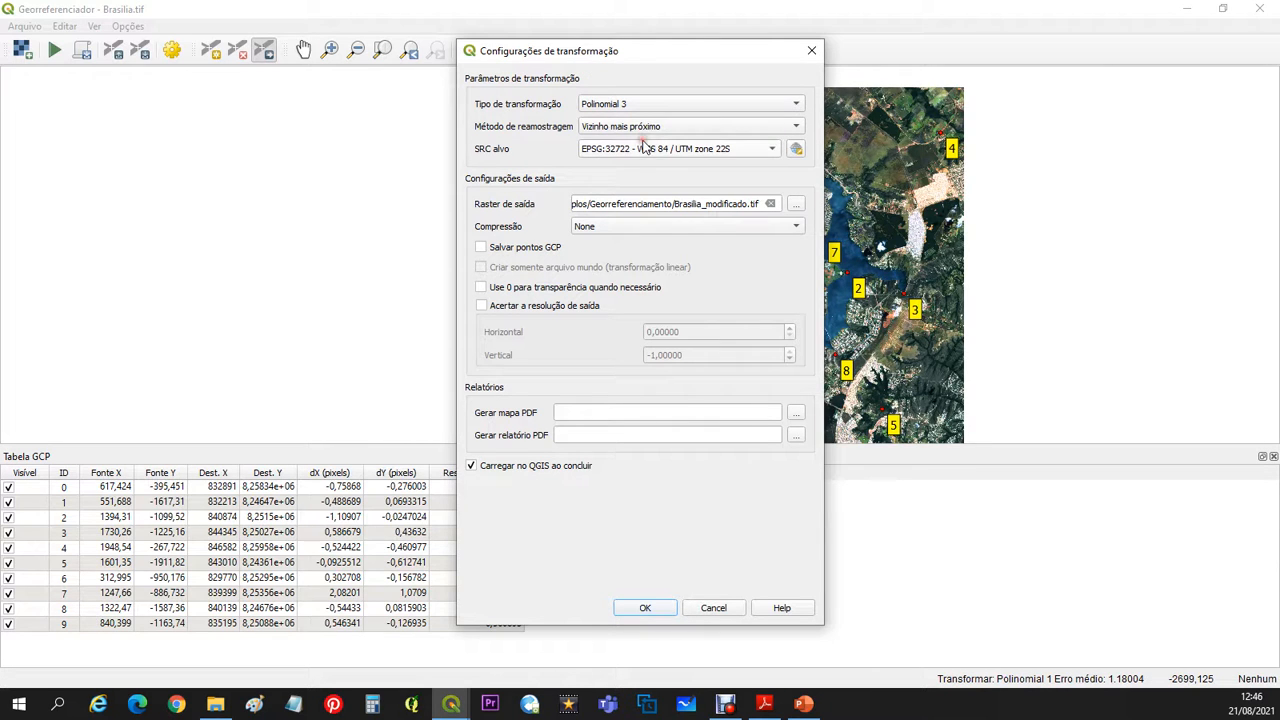
left_click(656, 614)
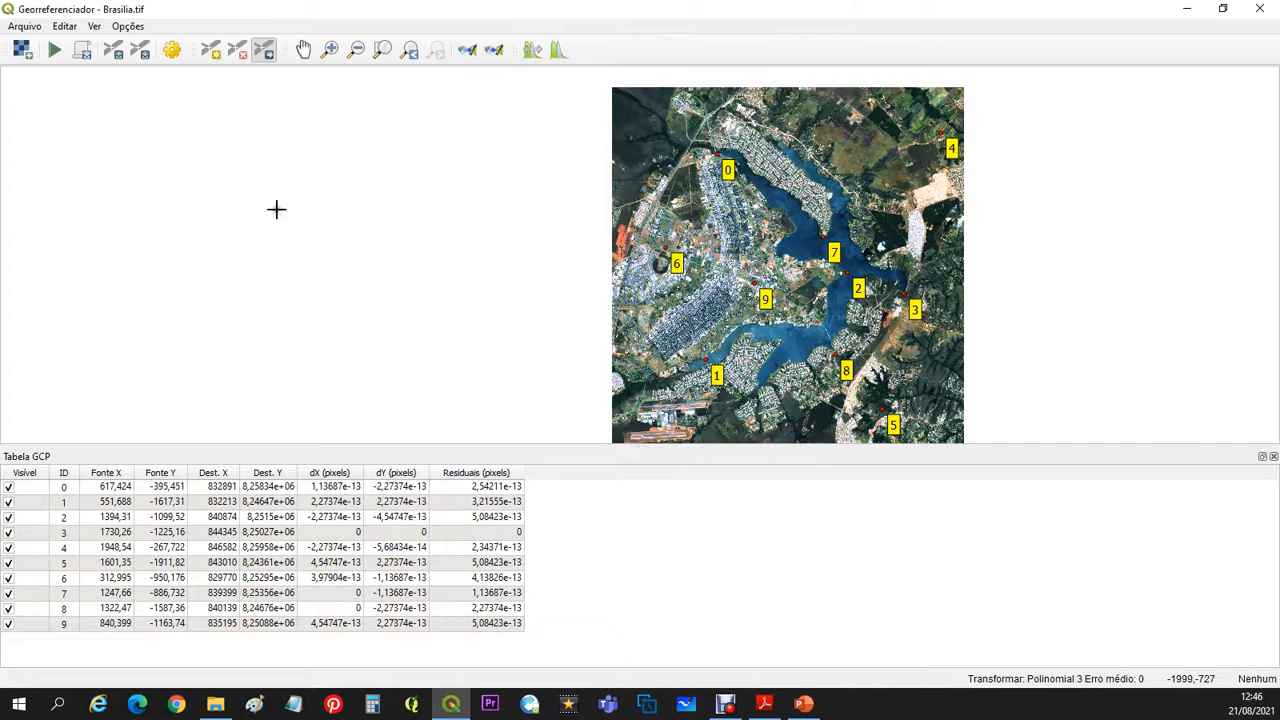
left_click(54, 50)
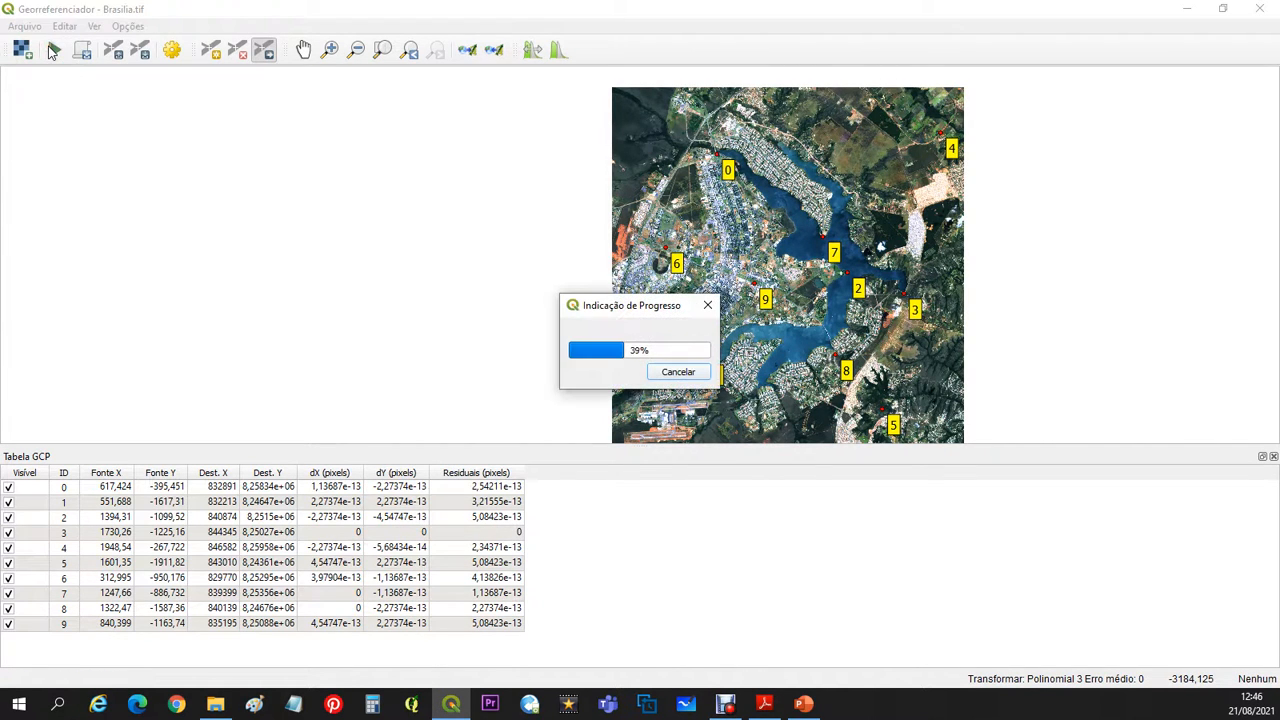